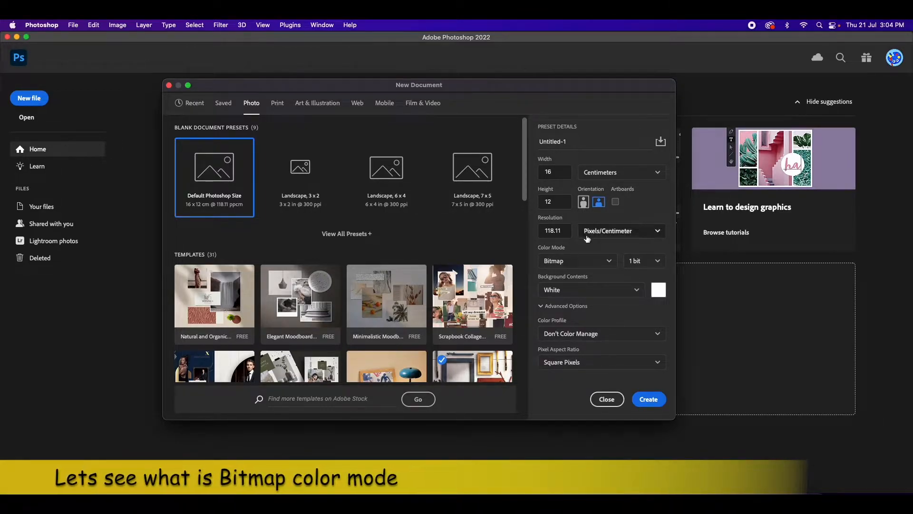
Create the landscape Bitmap document with its size in pixels and a resolution of 72 pixels/centimeter.
{"action": "left_click_drag", "start_coordinate": [565, 231], "coordinate": [537, 229]}
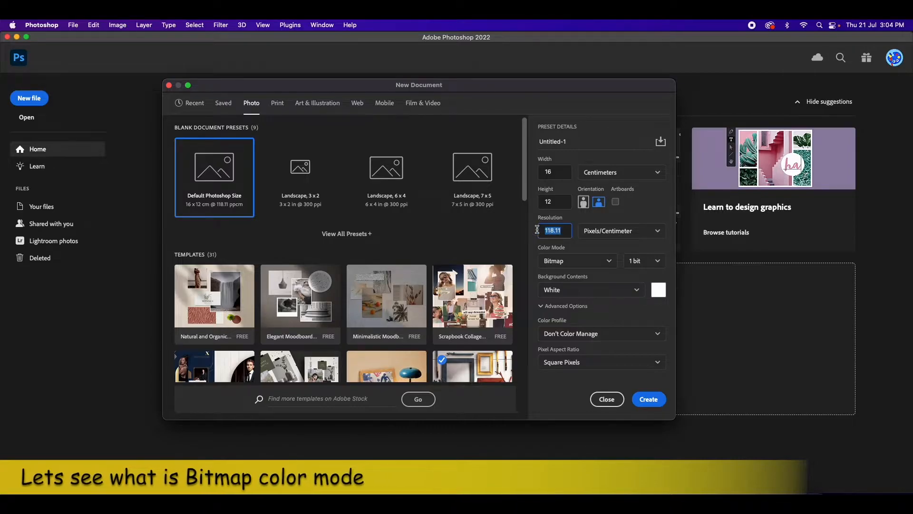
{"action": "type", "text": "72"}
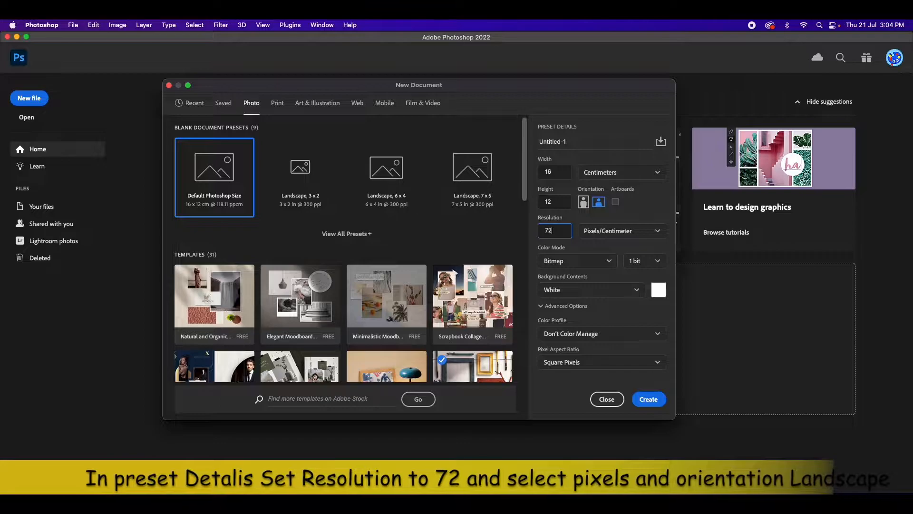
{"action": "left_click", "coordinate": [593, 173]}
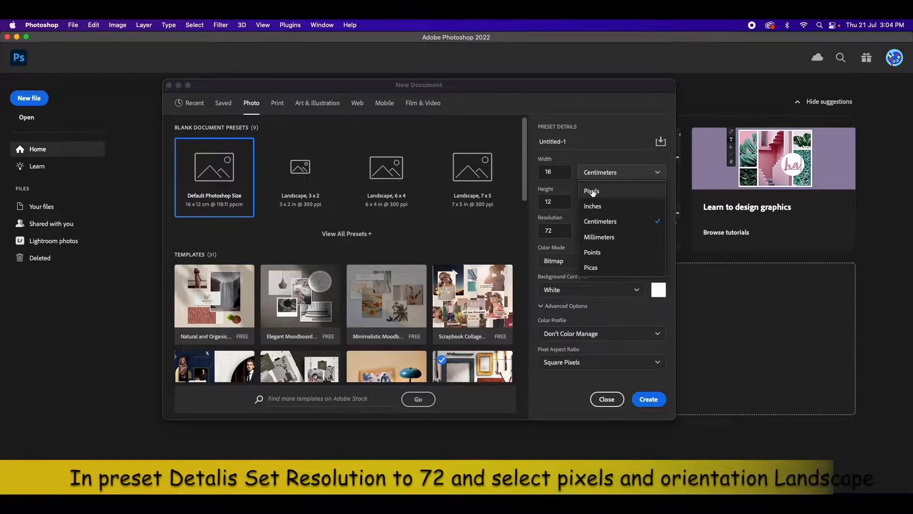
{"action": "left_click", "coordinate": [592, 191]}
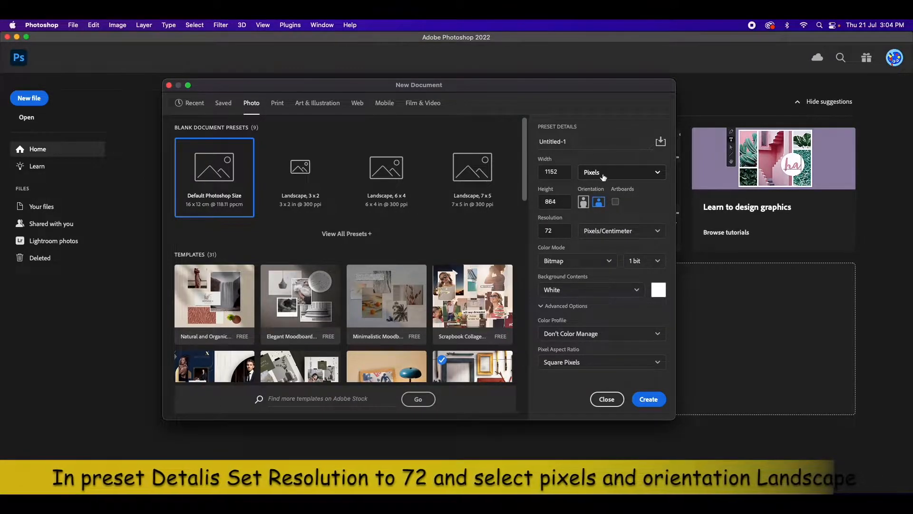
{"action": "left_click", "coordinate": [583, 201]}
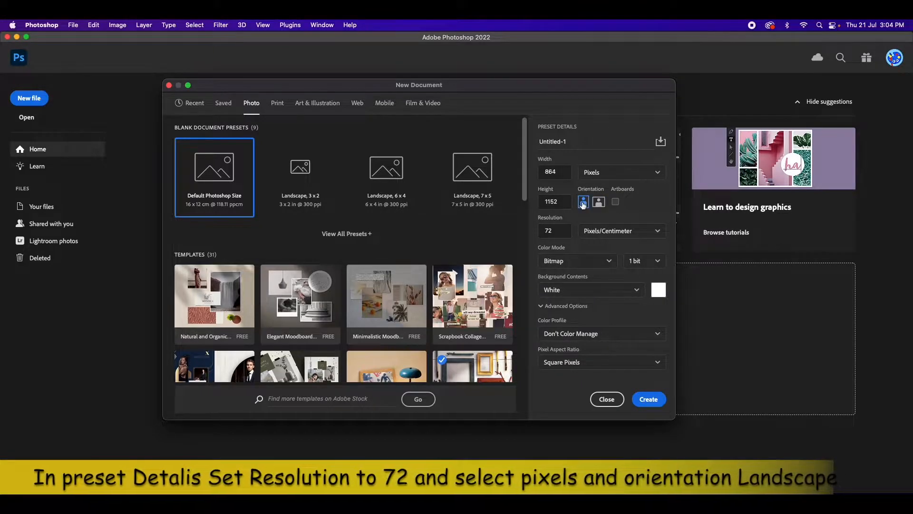
{"action": "left_click", "coordinate": [601, 204]}
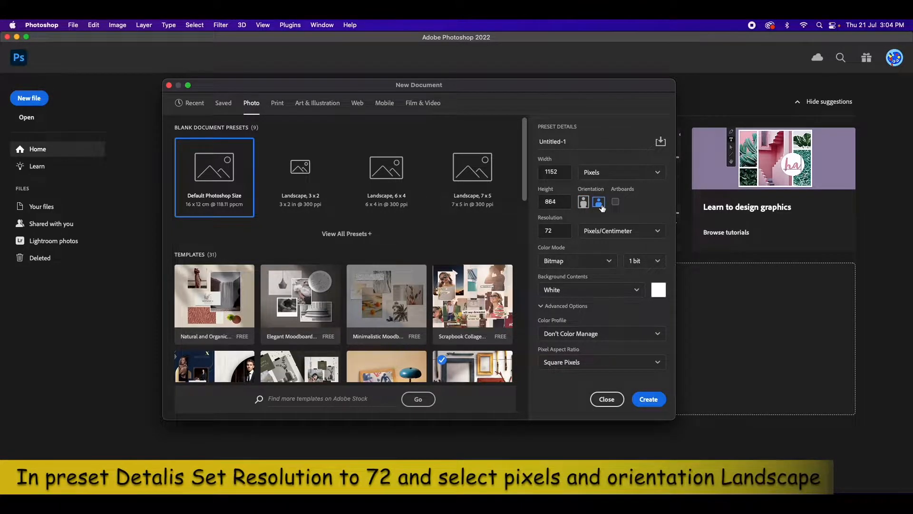
{"action": "left_click", "coordinate": [648, 400]}
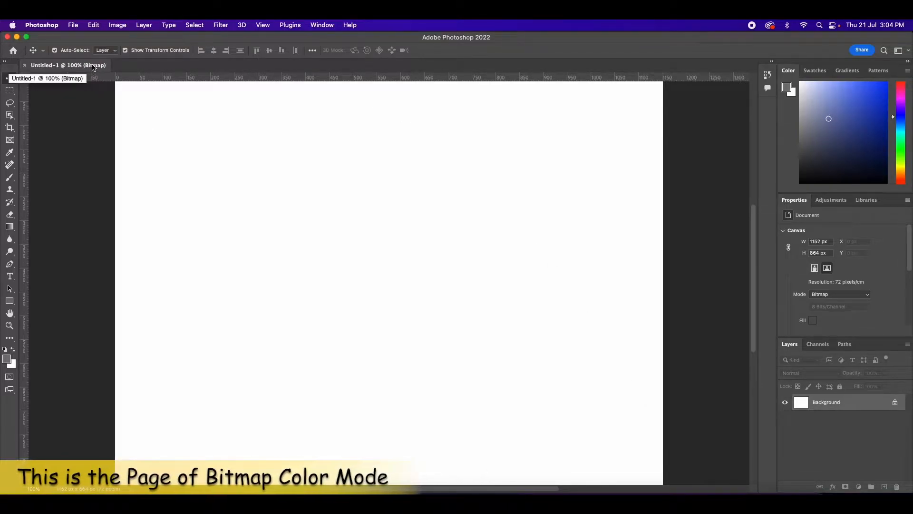
Open the image beach-g0793c22e4_1920.jpg from the IMAGES folder.
{"action": "left_click", "coordinate": [74, 26]}
{"action": "left_click", "coordinate": [74, 49]}
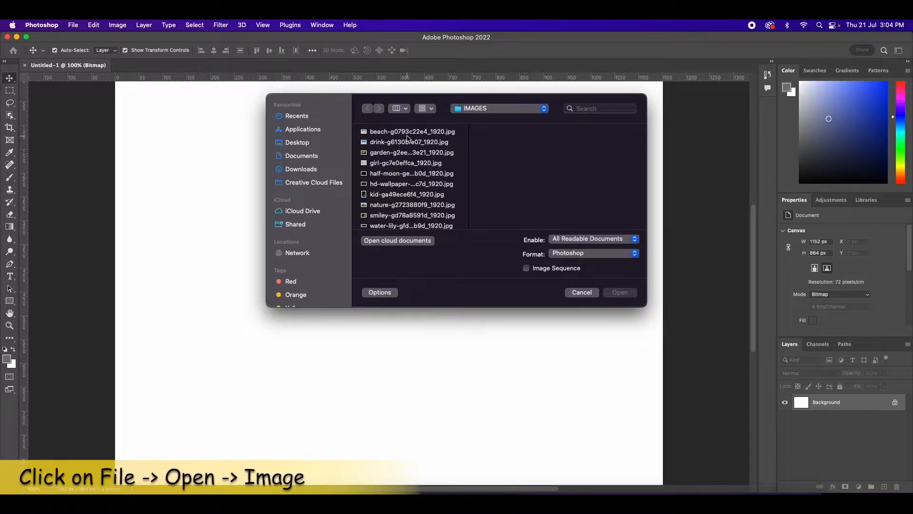
{"action": "left_click", "coordinate": [408, 135]}
{"action": "left_click", "coordinate": [629, 294]}
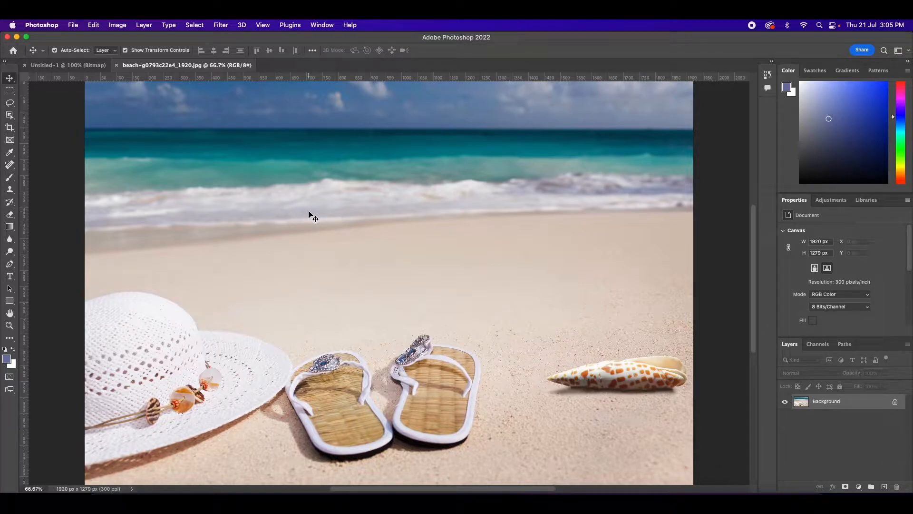
Select the whole beach photo with the Rectangular Marquee, move it into the Bitmap document and position it to cover the canvas.
{"action": "key", "text": "m"}
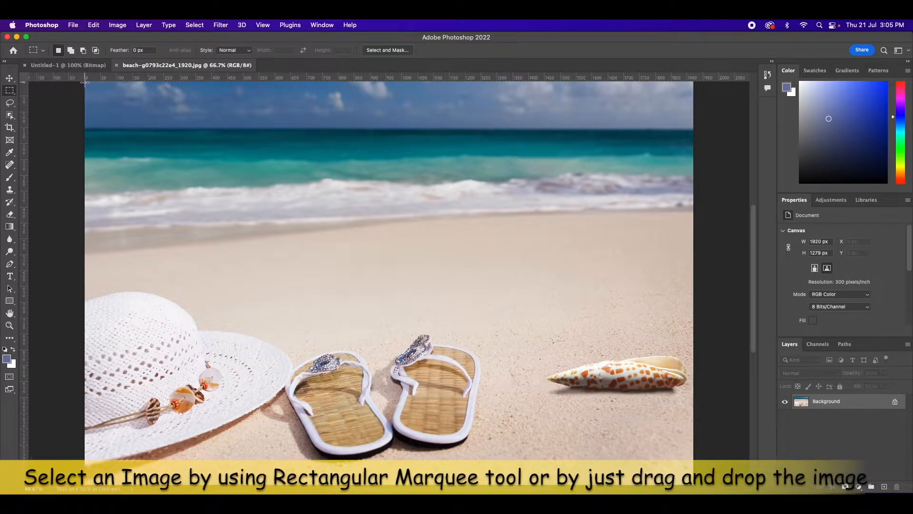
{"action": "left_click_drag", "start_coordinate": [86, 85], "coordinate": [694, 486]}
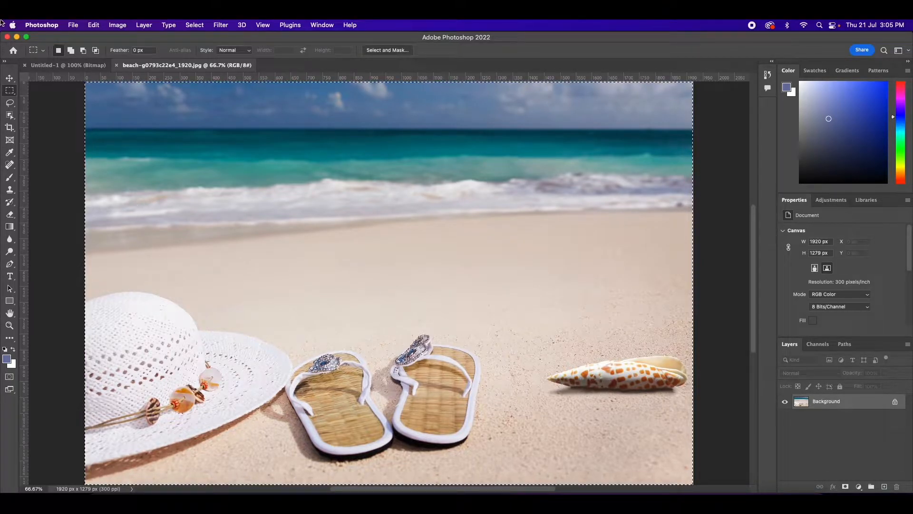
{"action": "left_click", "coordinate": [10, 78]}
{"action": "left_click_drag", "start_coordinate": [154, 115], "coordinate": [242, 155]}
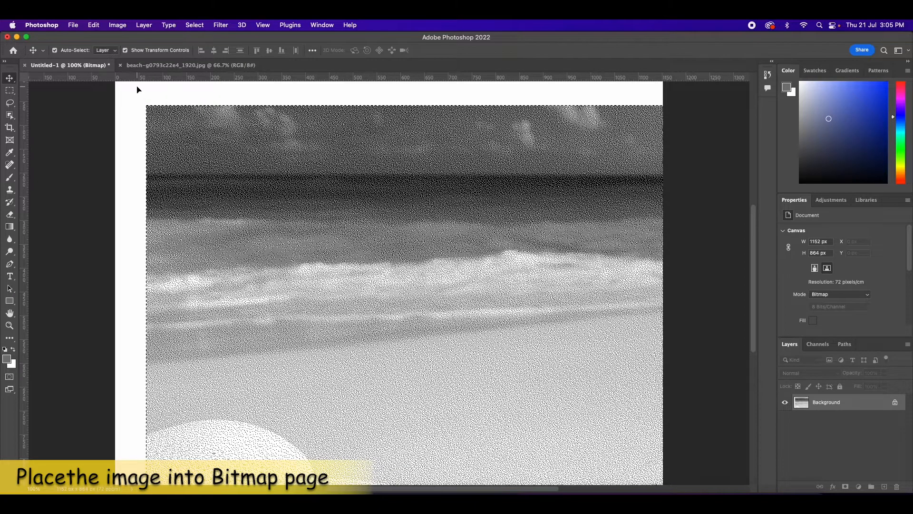
{"action": "left_click_drag", "start_coordinate": [176, 124], "coordinate": [146, 100]}
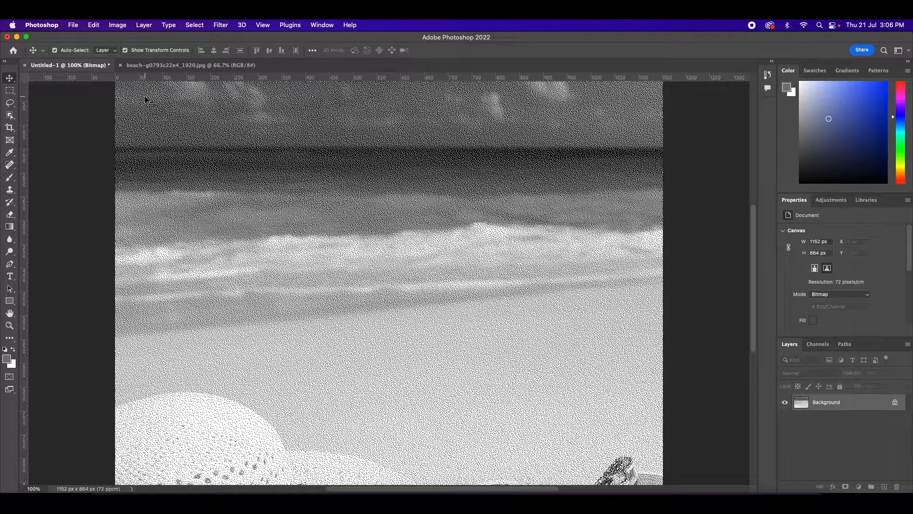
Close the beach photo and the Bitmap document without saving.
{"action": "left_click", "coordinate": [120, 66]}
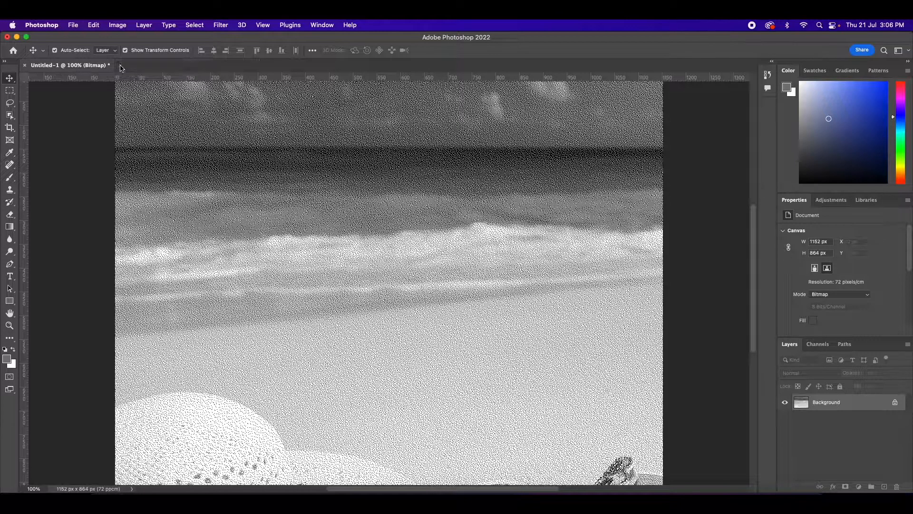
{"action": "left_click", "coordinate": [25, 66]}
{"action": "left_click", "coordinate": [414, 214]}
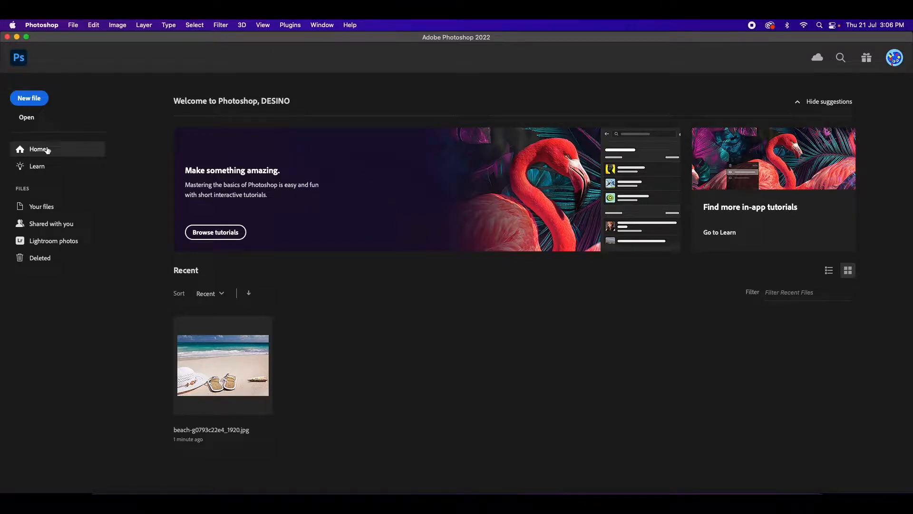
Create a new 1152 x 864 px landscape document in Grayscale color mode at 8 bit and 72 pixels/centimeter.
{"action": "left_click", "coordinate": [29, 100]}
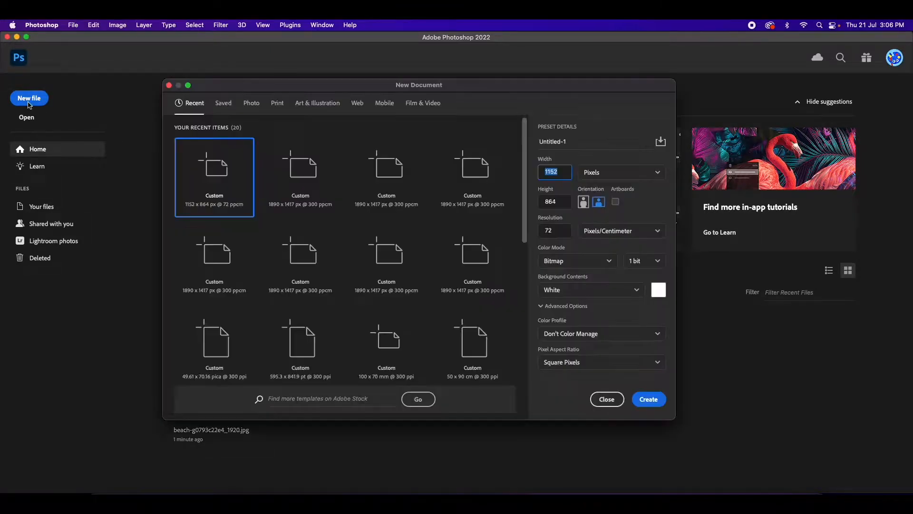
{"action": "left_click", "coordinate": [581, 261]}
{"action": "left_click", "coordinate": [580, 294]}
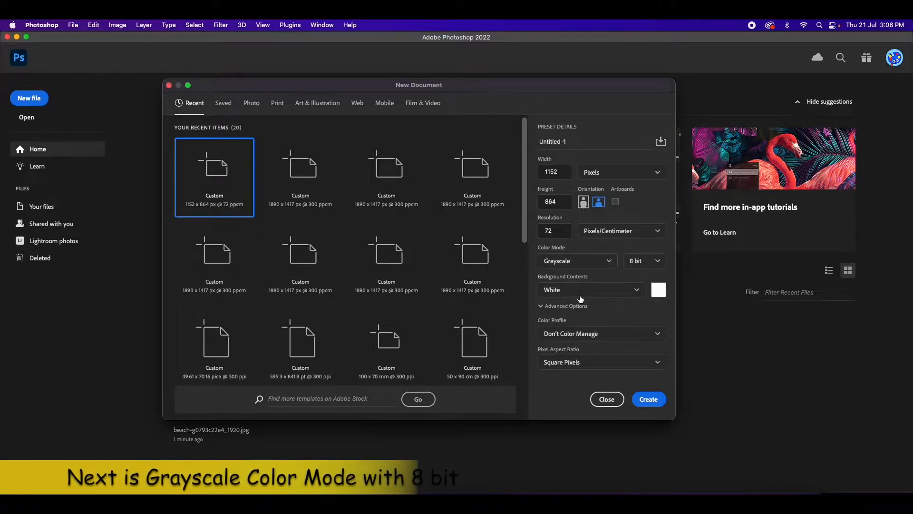
{"action": "left_click", "coordinate": [643, 260]}
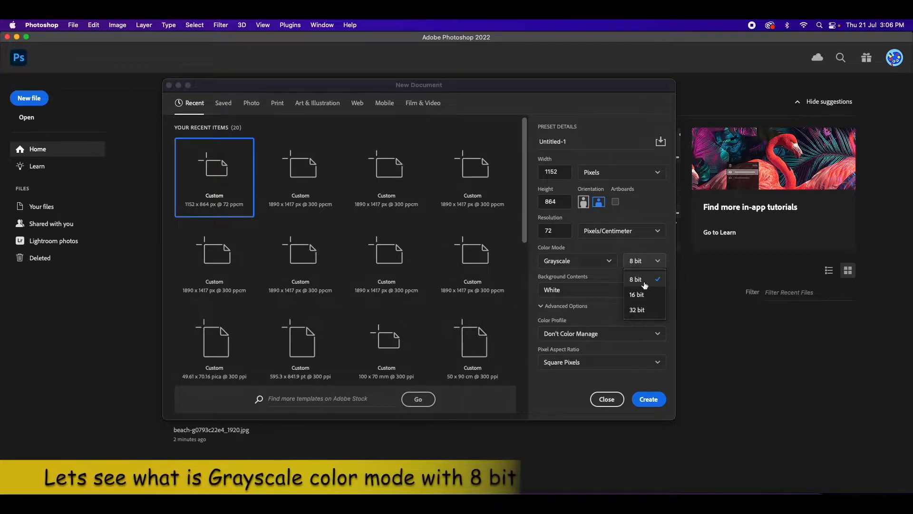
{"action": "left_click", "coordinate": [650, 400]}
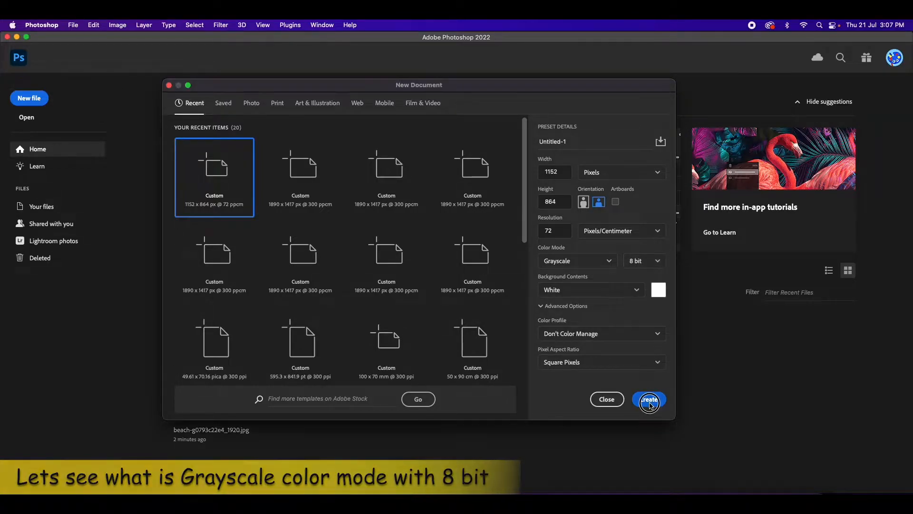
Open beach-g0793c22e4_1920.jpg again alongside the Grayscale document.
{"action": "left_click", "coordinate": [73, 26]}
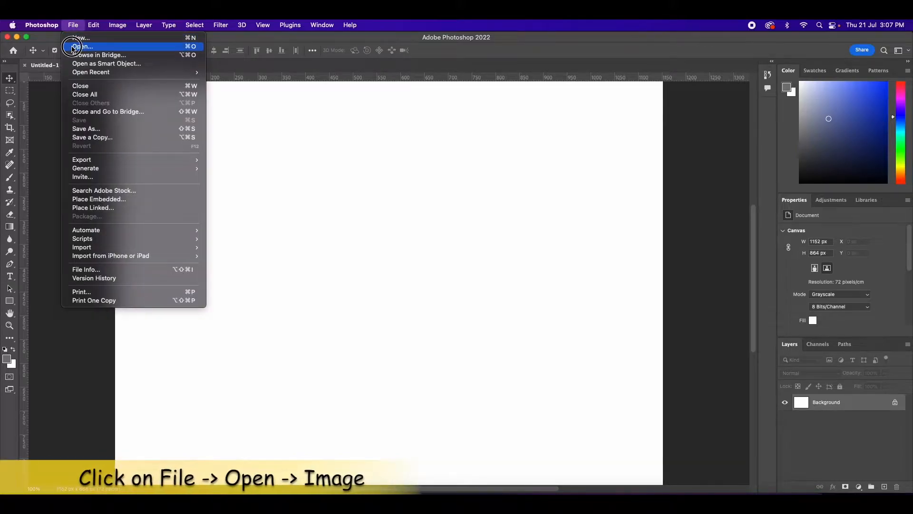
{"action": "left_click", "coordinate": [73, 47]}
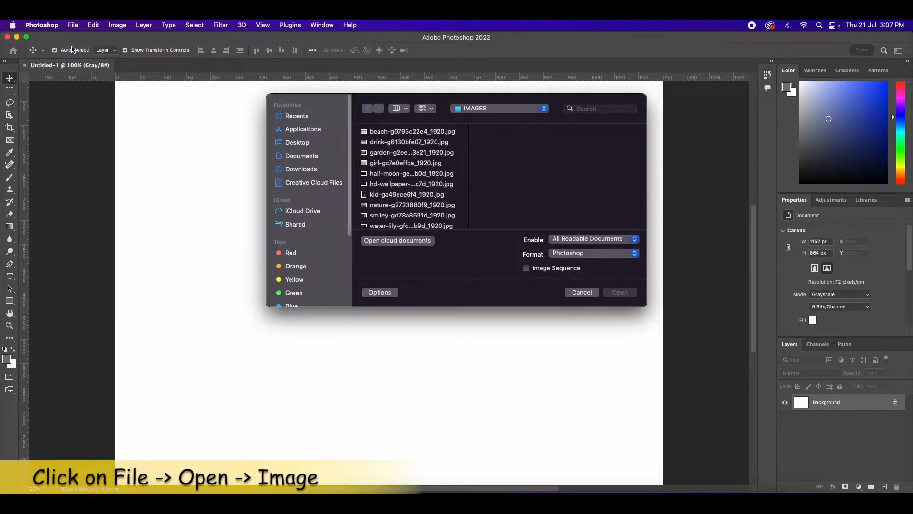
{"action": "left_click", "coordinate": [387, 135]}
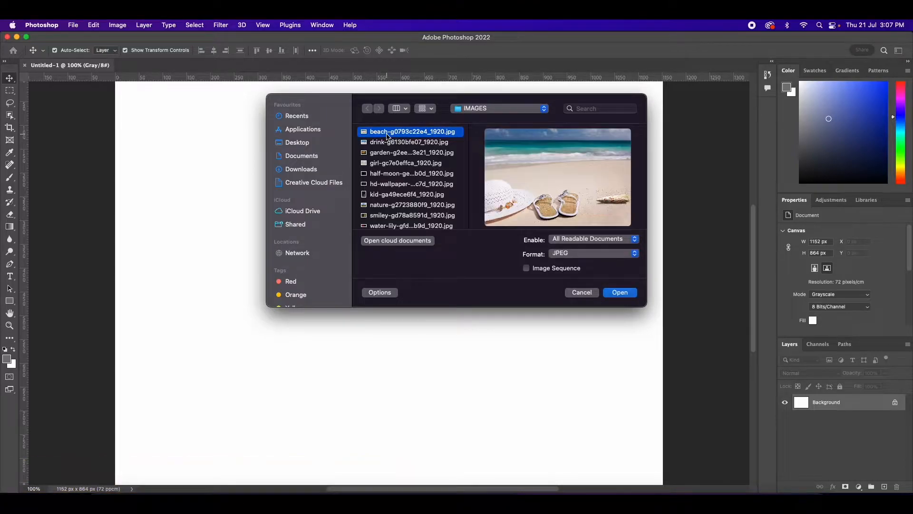
{"action": "left_click", "coordinate": [626, 294]}
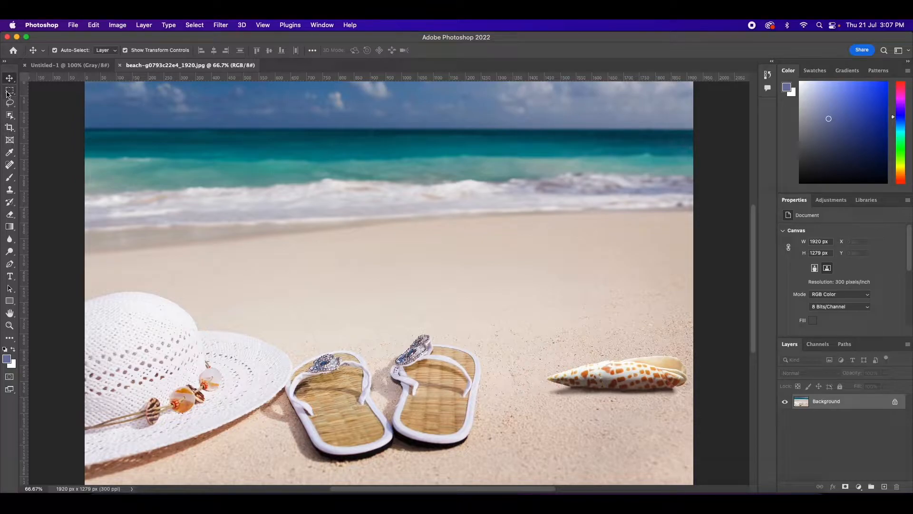
Select the straw hat area of the beach photo with the Rectangular Marquee and paste a copy into the Grayscale document.
{"action": "left_click", "coordinate": [8, 92]}
{"action": "left_click_drag", "start_coordinate": [84, 238], "coordinate": [291, 479]}
{"action": "left_click", "coordinate": [10, 77]}
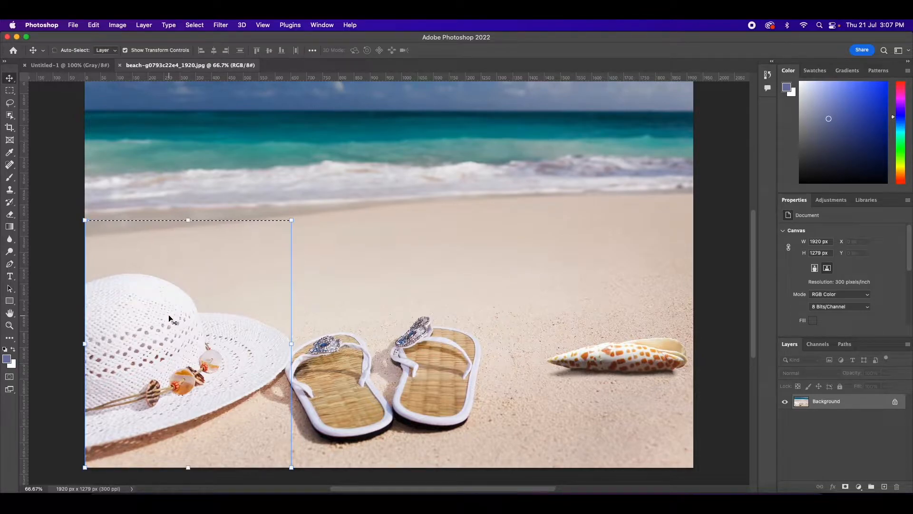
{"action": "key", "text": "ctrl+Tab"}
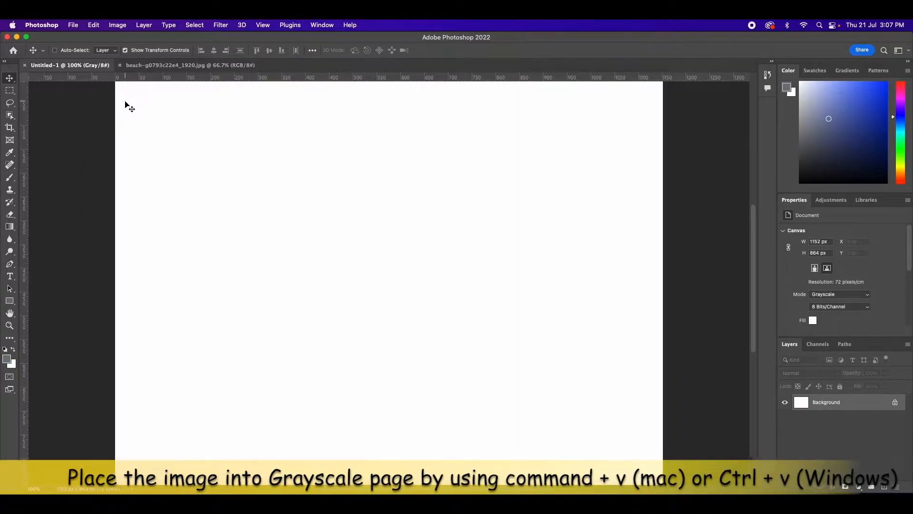
{"action": "key", "text": "super+v"}
Align the pasted hat with the canvas's left edge and scale it proportionally to the full 1152 px canvas width.
{"action": "left_click_drag", "start_coordinate": [424, 218], "coordinate": [309, 202]}
{"action": "left_click_drag", "start_coordinate": [428, 450], "coordinate": [449, 461]}
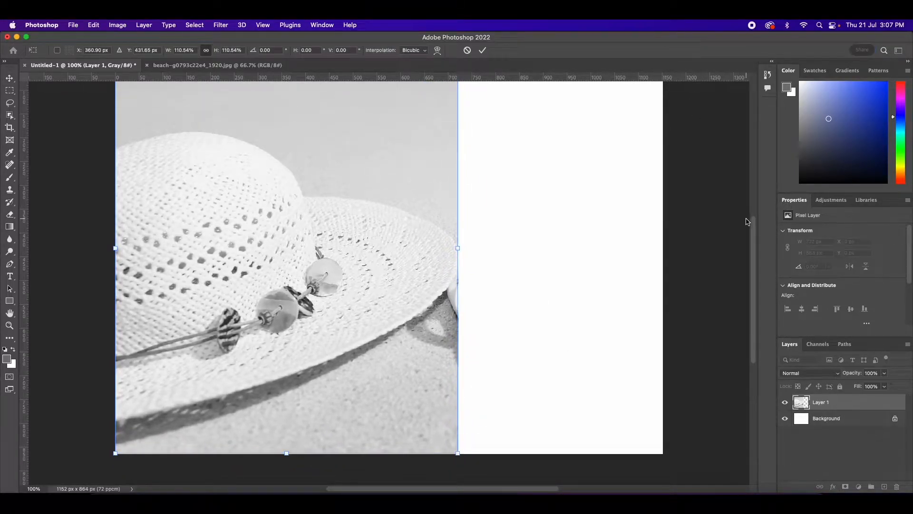
{"action": "left_click_drag", "start_coordinate": [753, 225], "coordinate": [753, 216]}
{"action": "left_click_drag", "start_coordinate": [457, 284], "coordinate": [477, 278]}
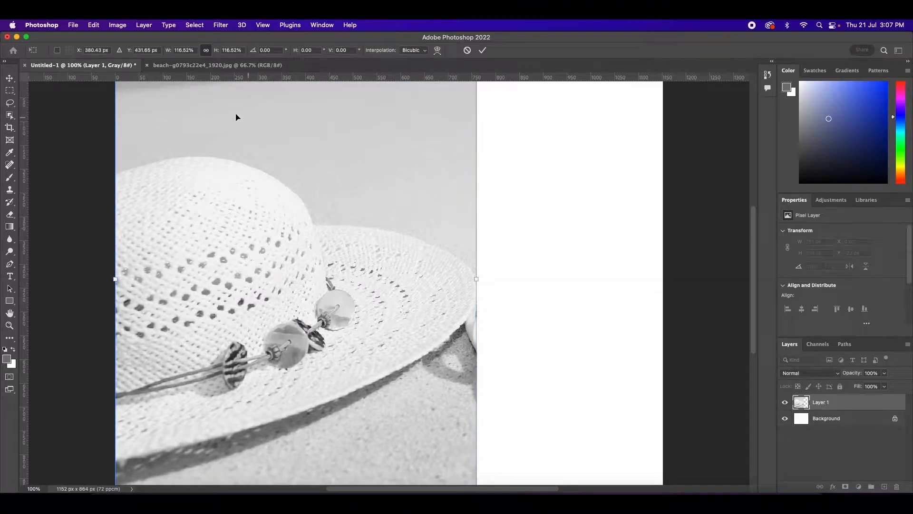
{"action": "left_click_drag", "start_coordinate": [474, 278], "coordinate": [665, 298]}
{"action": "key", "text": "Return"}
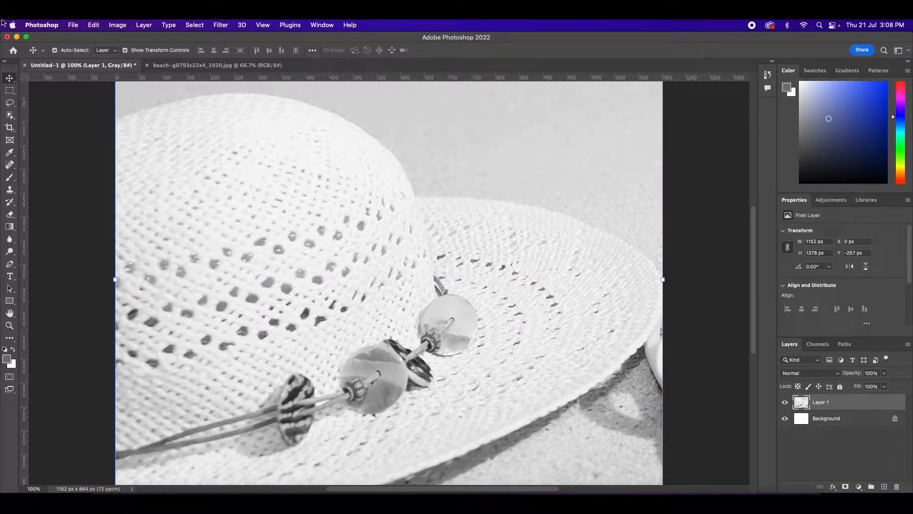
Start a new document from the default Photo preset, using pixels as the unit and a resolution of 72 pixels/centimeter.
{"action": "left_click", "coordinate": [72, 28]}
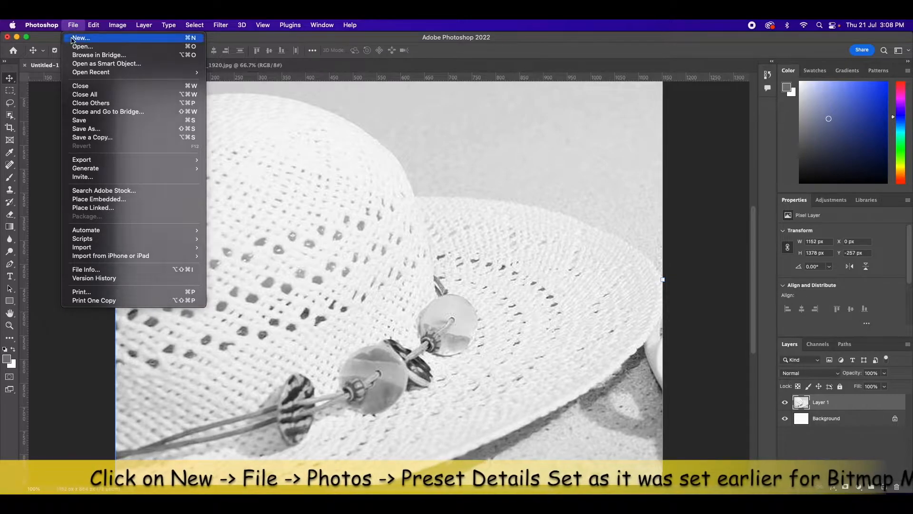
{"action": "left_click", "coordinate": [72, 40]}
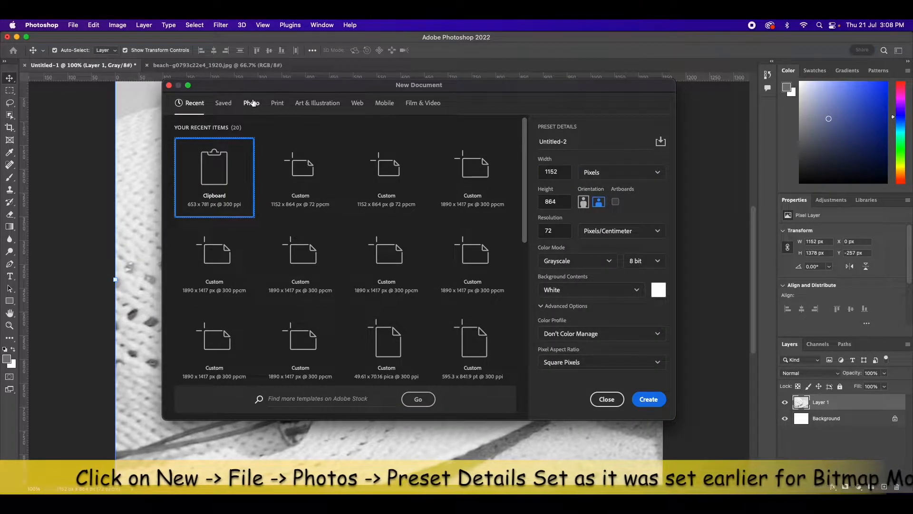
{"action": "left_click", "coordinate": [251, 103]}
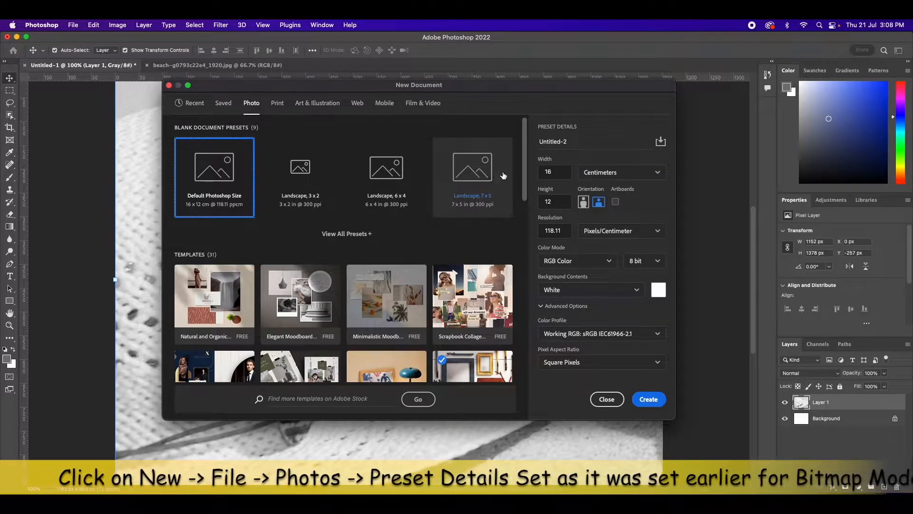
{"action": "left_click", "coordinate": [588, 177]}
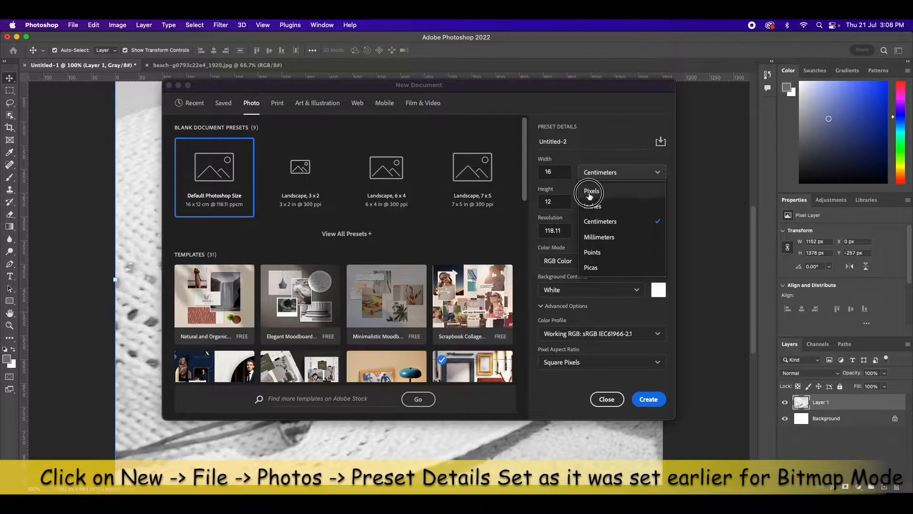
{"action": "left_click", "coordinate": [591, 190]}
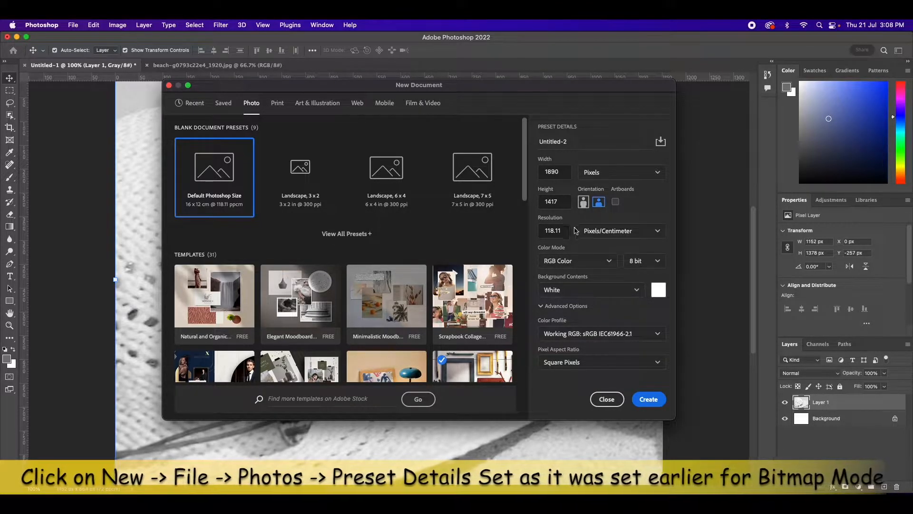
{"action": "left_click_drag", "start_coordinate": [561, 230], "coordinate": [532, 229]}
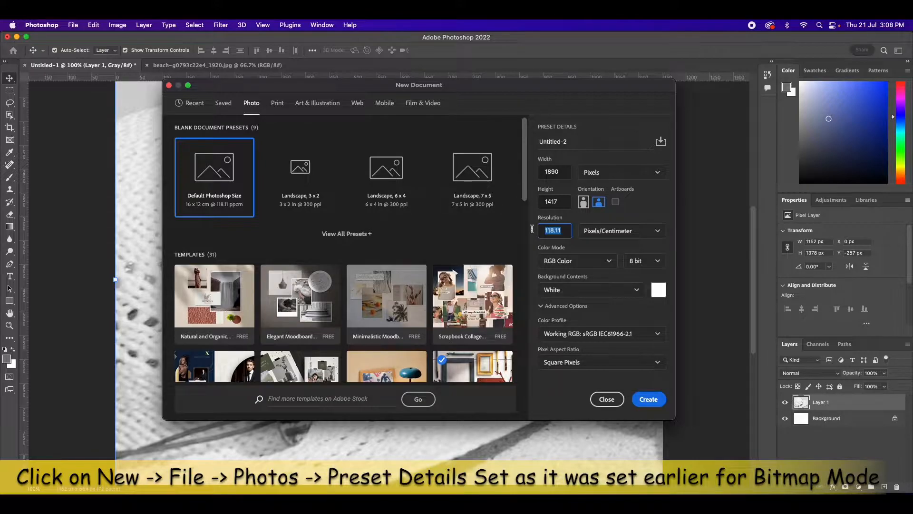
{"action": "type", "text": "72"}
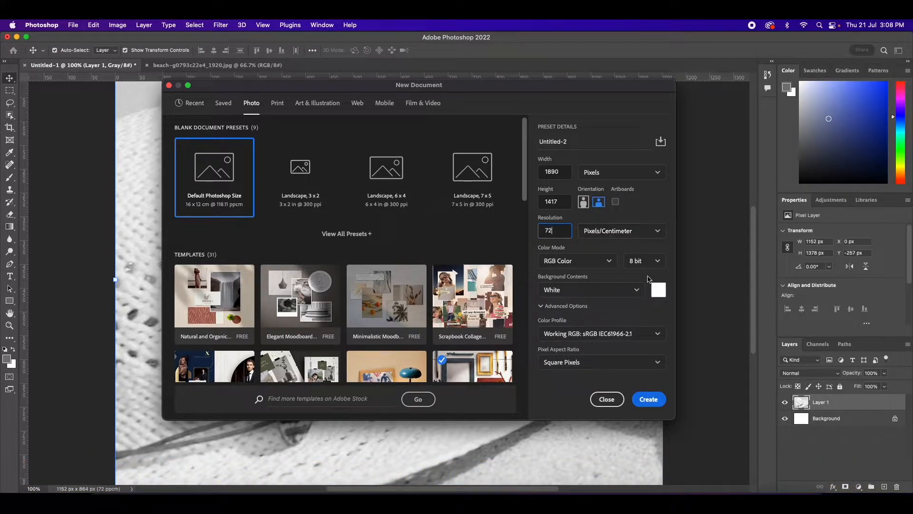
Set the new document to Grayscale color mode at 16 bit and create it.
{"action": "left_click", "coordinate": [643, 261]}
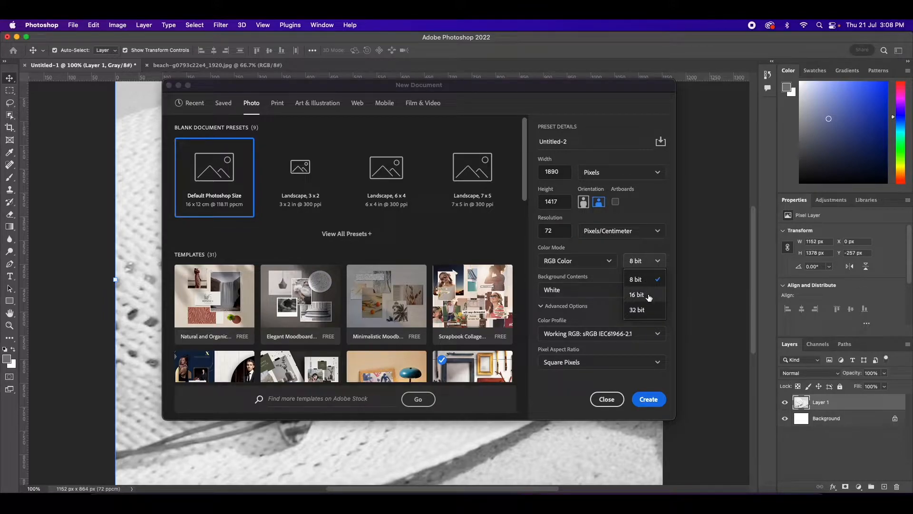
{"action": "left_click", "coordinate": [638, 279]}
{"action": "left_click", "coordinate": [578, 260]}
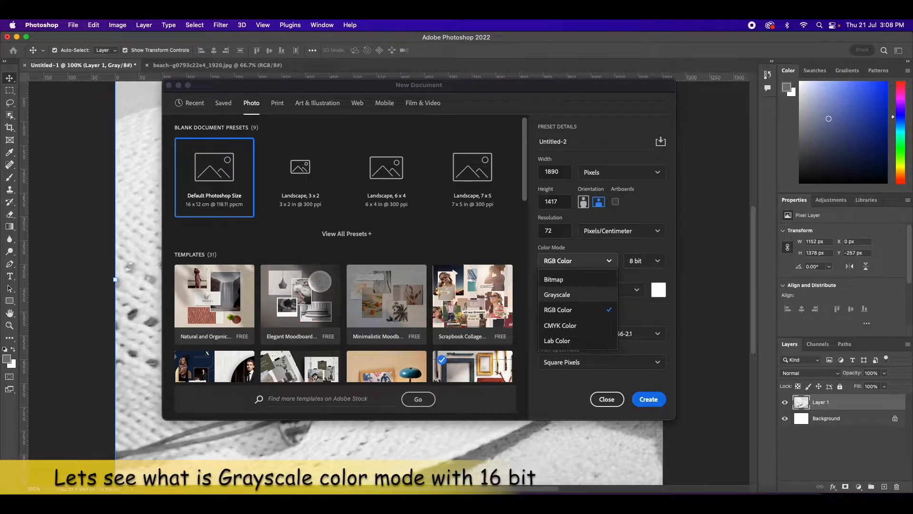
{"action": "left_click", "coordinate": [584, 295]}
{"action": "left_click", "coordinate": [643, 260]}
{"action": "left_click", "coordinate": [638, 294]}
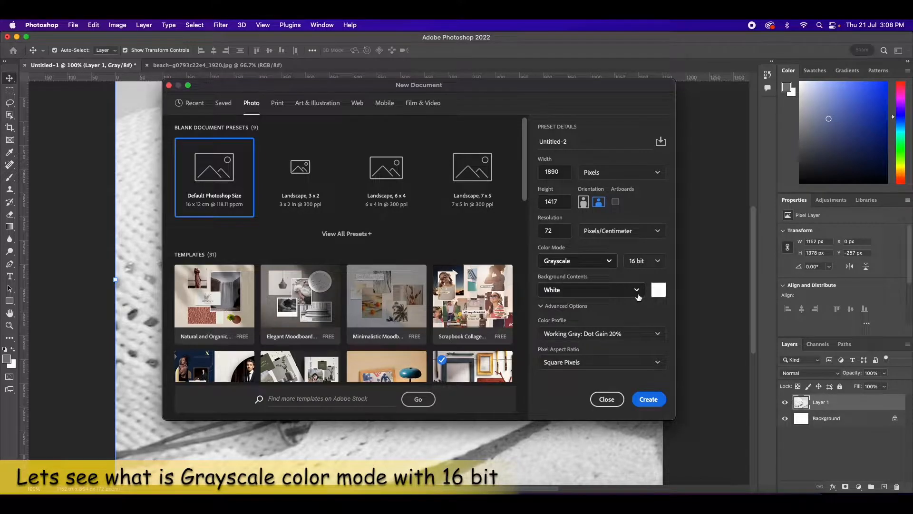
{"action": "left_click", "coordinate": [649, 401]}
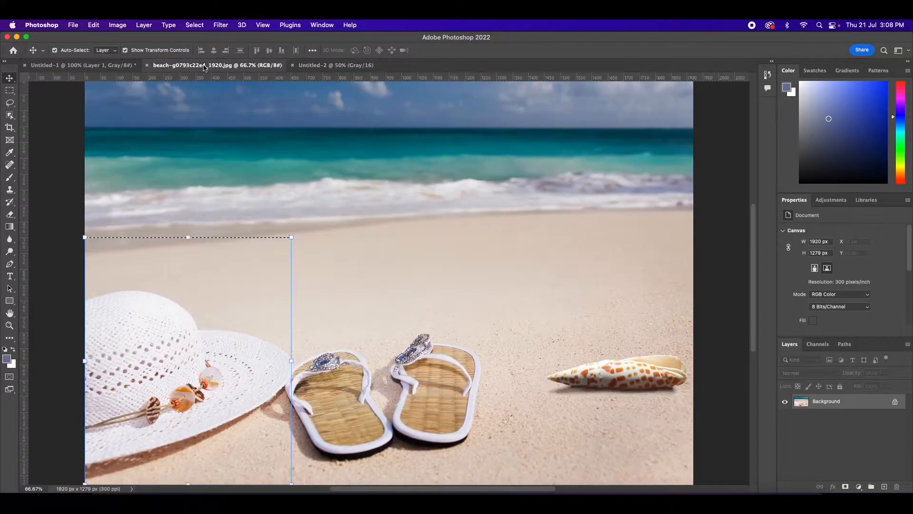
Copy the selected straw hat from the beach photo to the 16-bit document's top-left corner and try scaling it to the canvas height.
{"action": "left_click", "coordinate": [214, 65]}
{"action": "left_click_drag", "start_coordinate": [100, 389], "coordinate": [229, 211]}
{"action": "left_click_drag", "start_coordinate": [319, 299], "coordinate": [456, 442]}
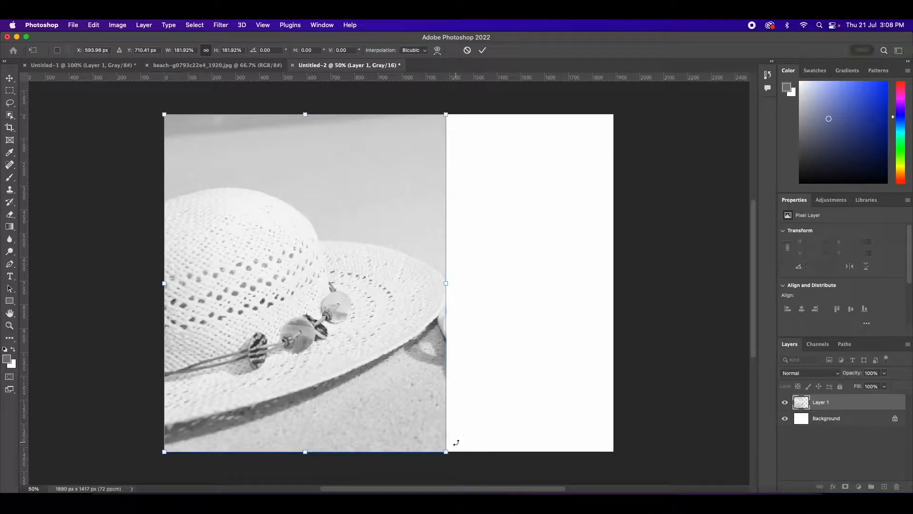
{"action": "left_click", "coordinate": [179, 68]}
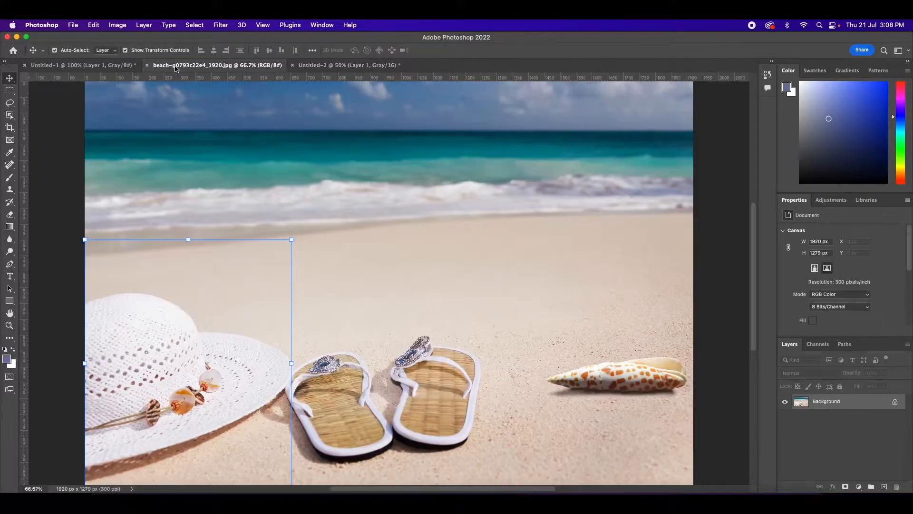
Start another new document from the default Photo preset, measured in pixels, at 72 pixels/centimeter resolution.
{"action": "left_click", "coordinate": [75, 26]}
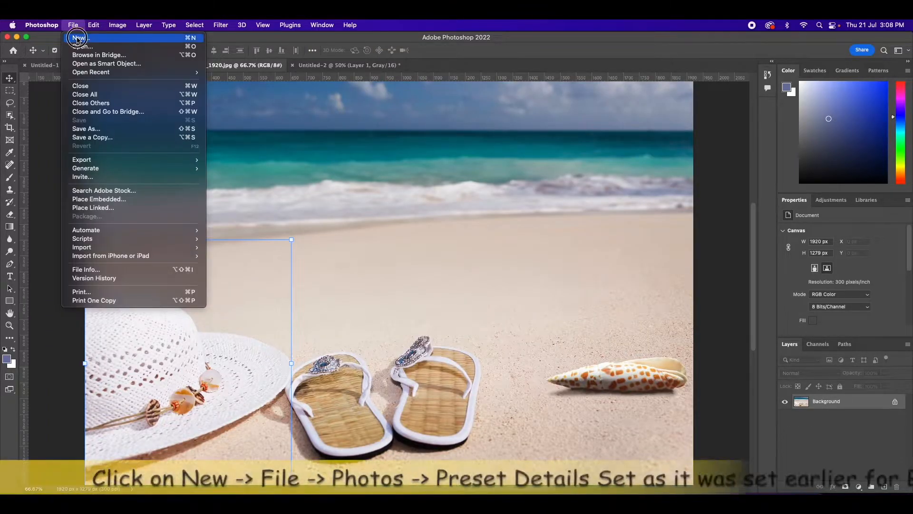
{"action": "left_click", "coordinate": [78, 35]}
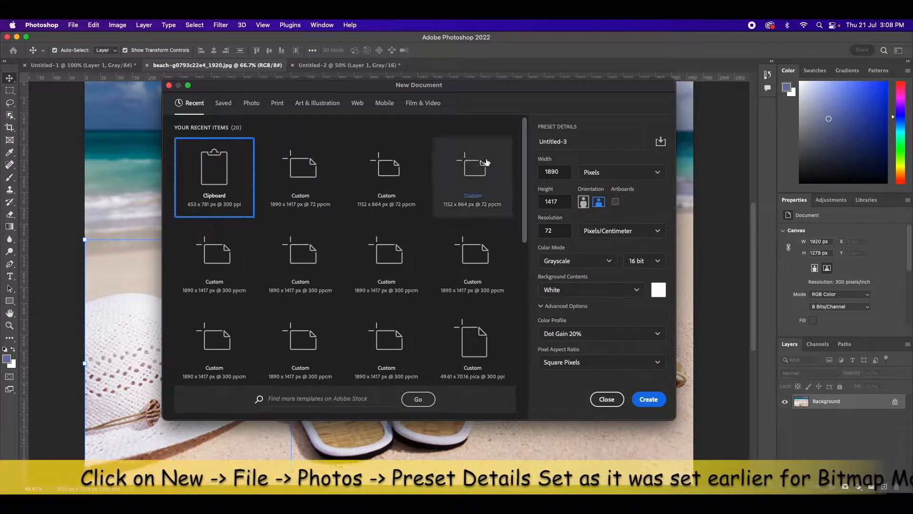
{"action": "left_click", "coordinate": [281, 109]}
{"action": "left_click", "coordinate": [251, 103]}
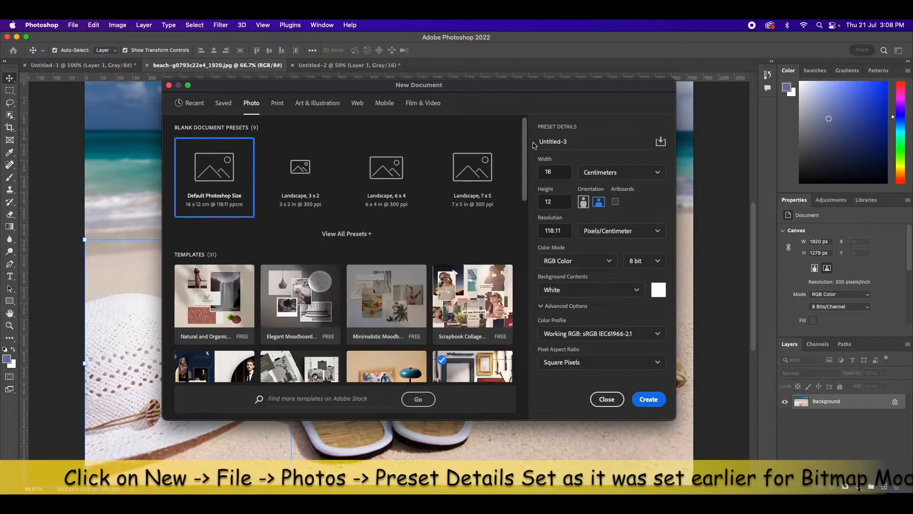
{"action": "left_click", "coordinate": [613, 175]}
{"action": "left_click", "coordinate": [595, 191]}
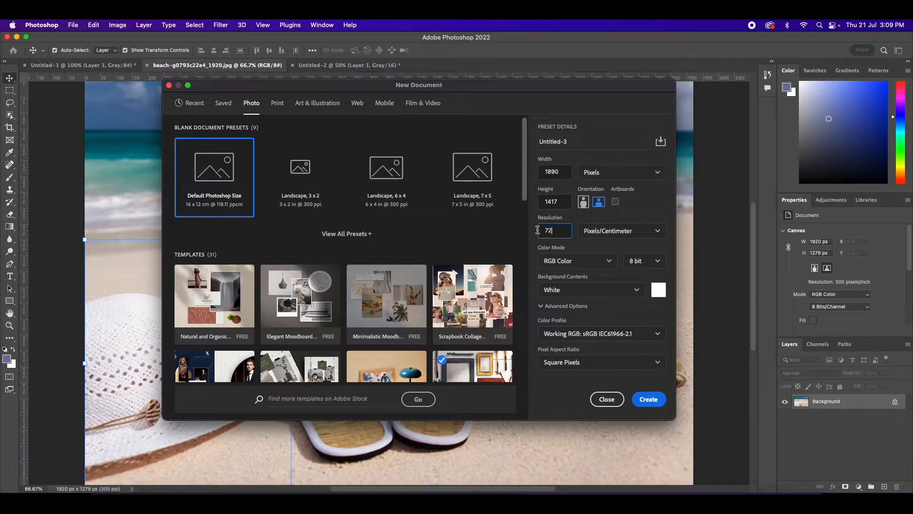
Choose Grayscale color mode with 32 bit depth for the new document and create it.
{"action": "left_click", "coordinate": [645, 261]}
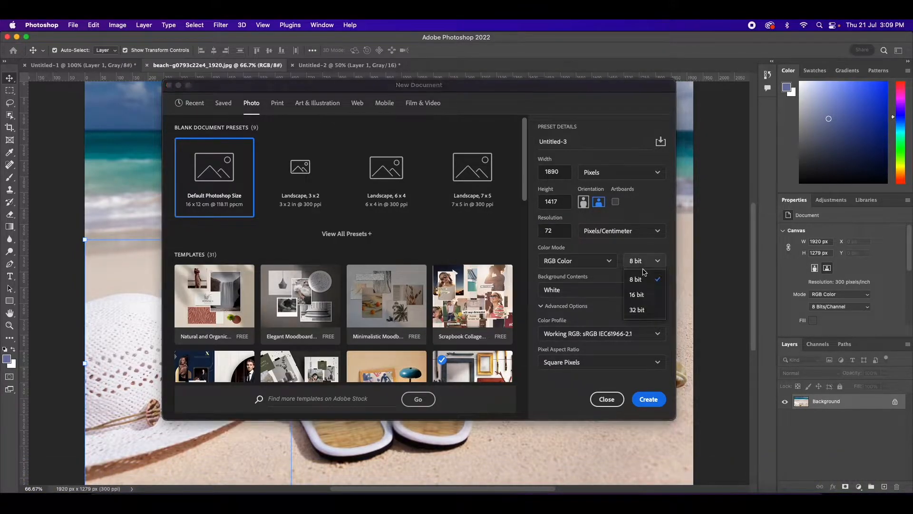
{"action": "left_click", "coordinate": [600, 262]}
{"action": "left_click", "coordinate": [591, 295]}
{"action": "left_click", "coordinate": [645, 261]}
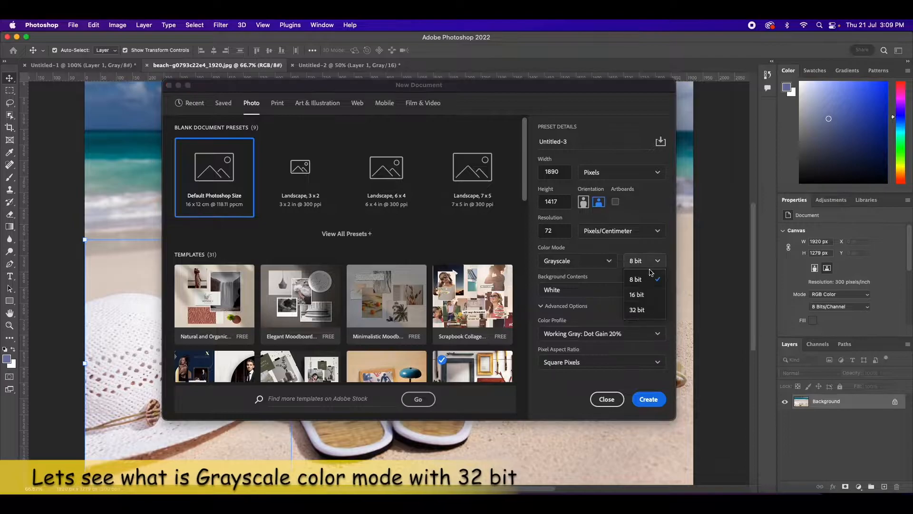
{"action": "left_click", "coordinate": [637, 310]}
{"action": "left_click", "coordinate": [648, 400]}
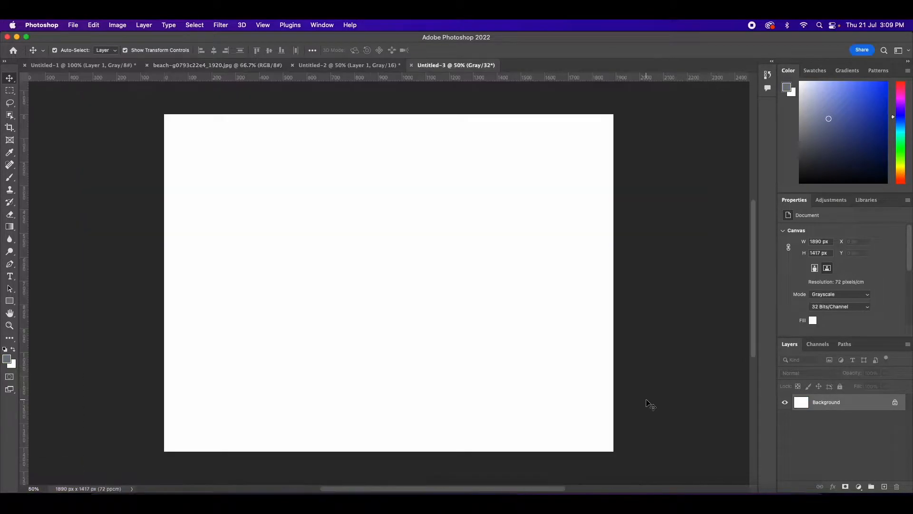
Copy the selected straw hat into the 32-bit Grayscale document and scale it proportionally to 1187 x 1420 px at the canvas's top-left corner.
{"action": "left_click", "coordinate": [213, 66]}
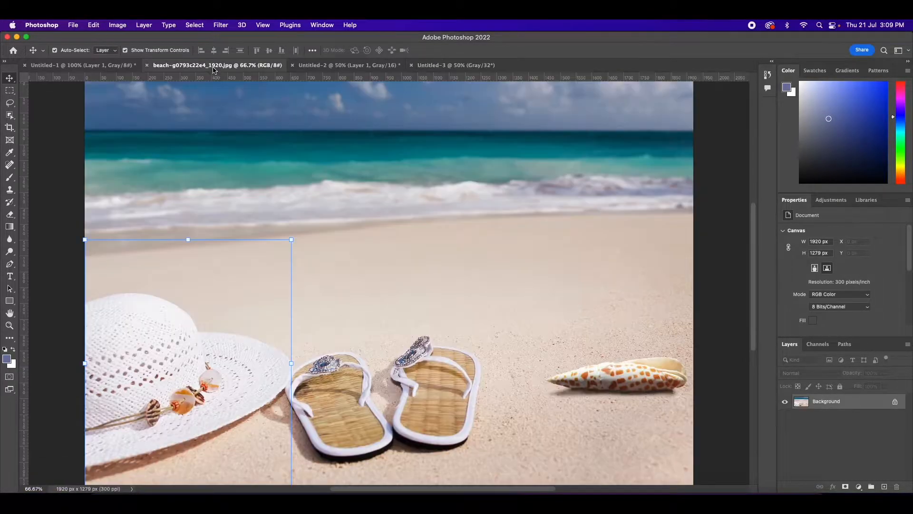
{"action": "left_click_drag", "start_coordinate": [138, 322], "coordinate": [322, 289]}
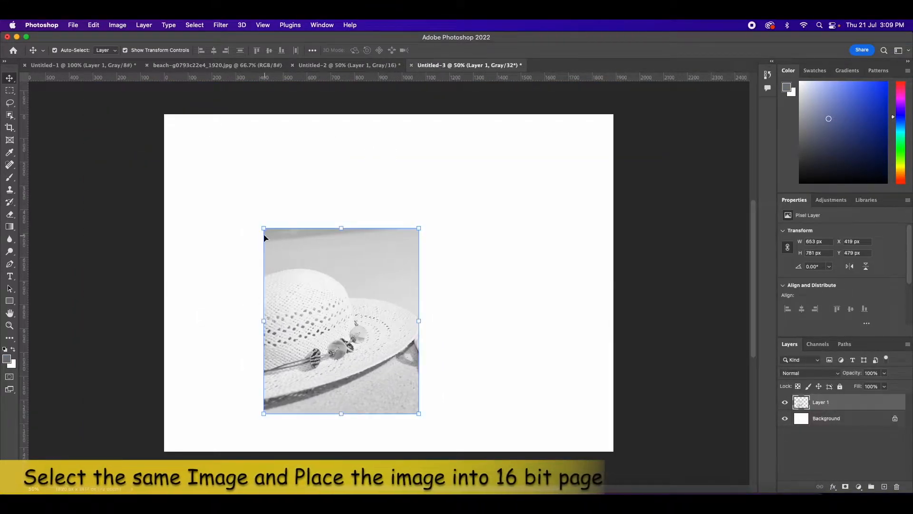
{"action": "left_click_drag", "start_coordinate": [263, 227], "coordinate": [156, 124]}
{"action": "left_click_drag", "start_coordinate": [324, 185], "coordinate": [328, 188]}
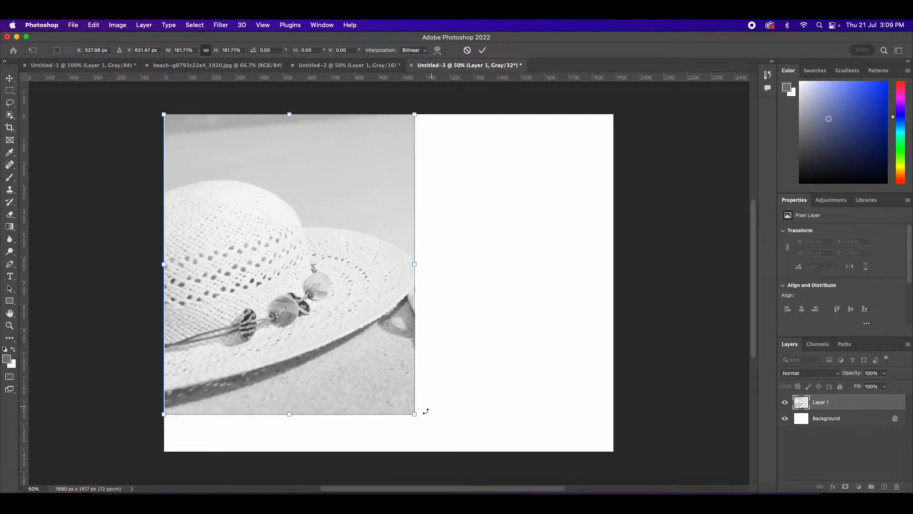
{"action": "left_click_drag", "start_coordinate": [413, 415], "coordinate": [446, 452]}
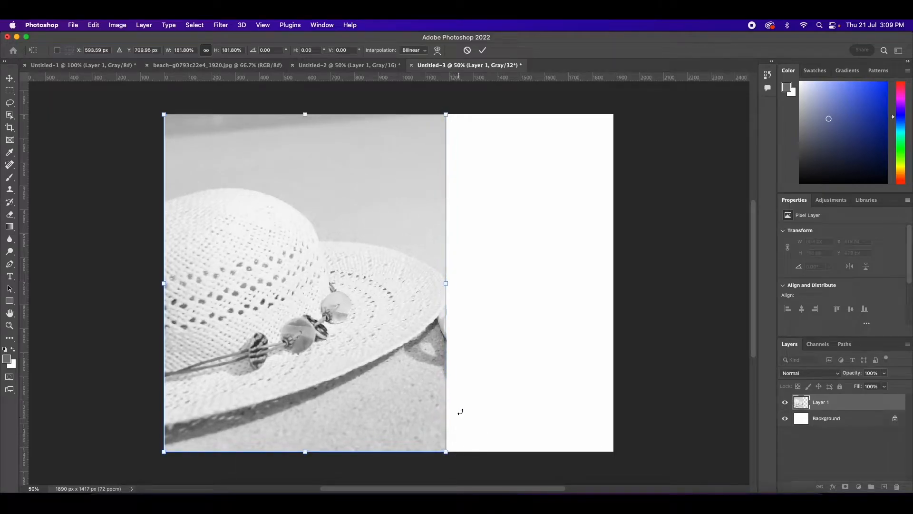
{"action": "left_click", "coordinate": [483, 50]}
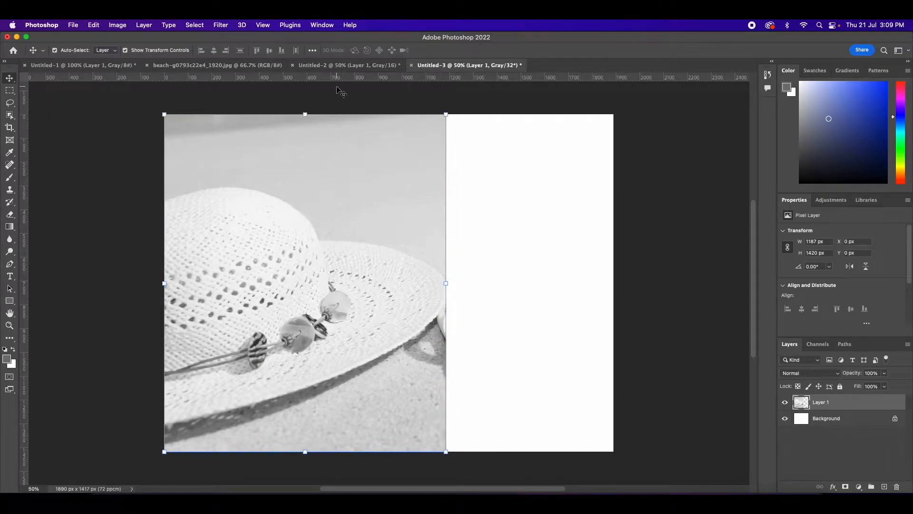
Close the beach photo and float the 8-bit Grayscale document in its own window, narrowed to free space beside it.
{"action": "left_click", "coordinate": [154, 66]}
{"action": "left_click", "coordinate": [147, 66]}
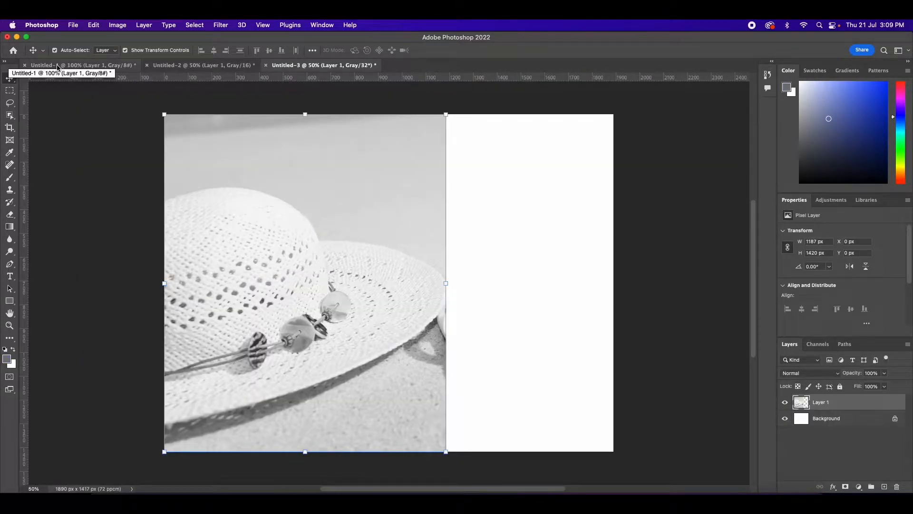
{"action": "left_click_drag", "start_coordinate": [57, 67], "coordinate": [68, 98]}
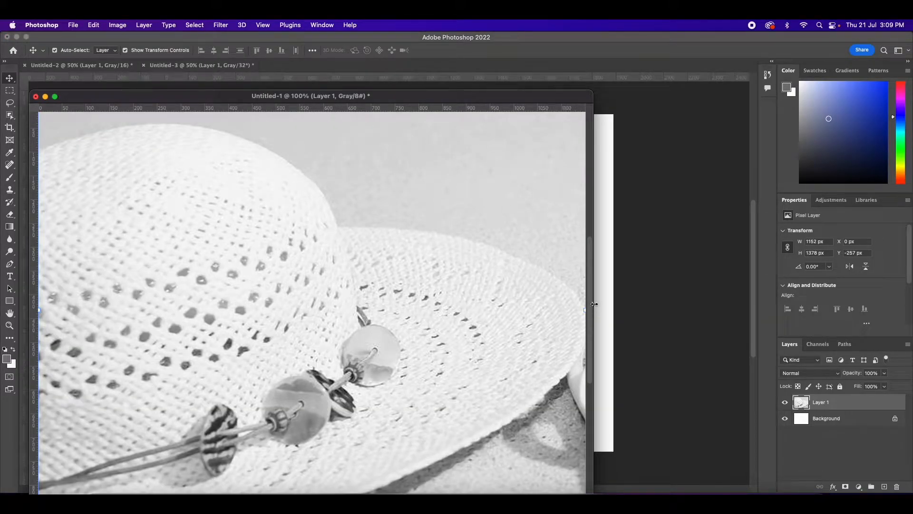
{"action": "left_click_drag", "start_coordinate": [595, 304], "coordinate": [382, 271]}
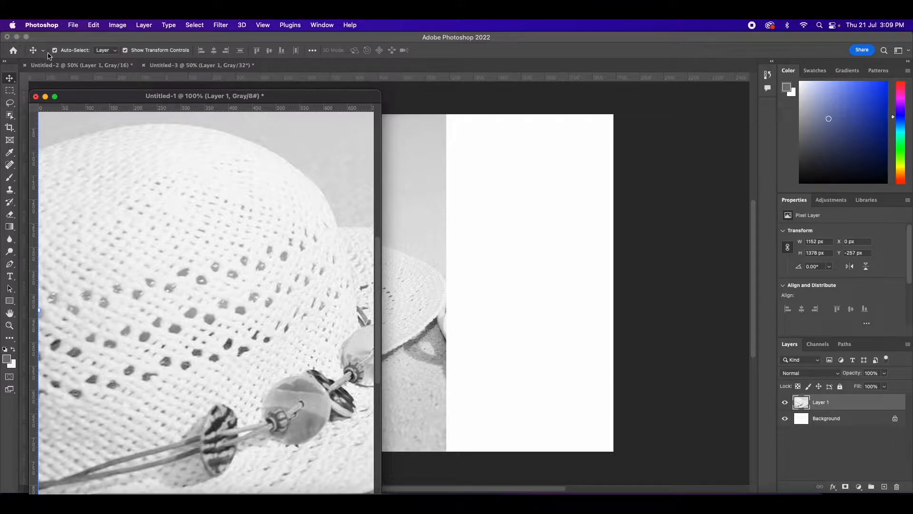
Float the 16-bit Grayscale document in its own window and scale its hat layer proportionally to 1182 x 1414 px.
{"action": "left_click_drag", "start_coordinate": [80, 65], "coordinate": [368, 136]}
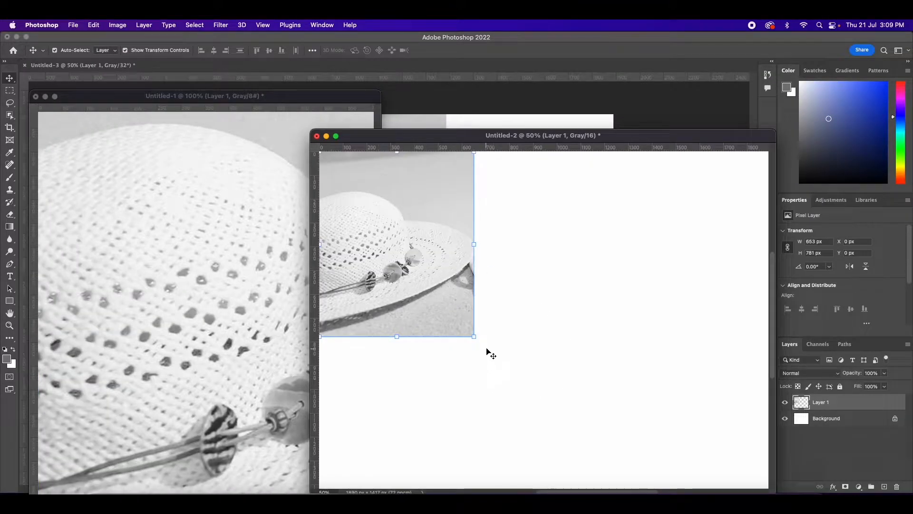
{"action": "left_click_drag", "start_coordinate": [474, 338], "coordinate": [537, 416]}
{"action": "left_click_drag", "start_coordinate": [528, 133], "coordinate": [473, 76]}
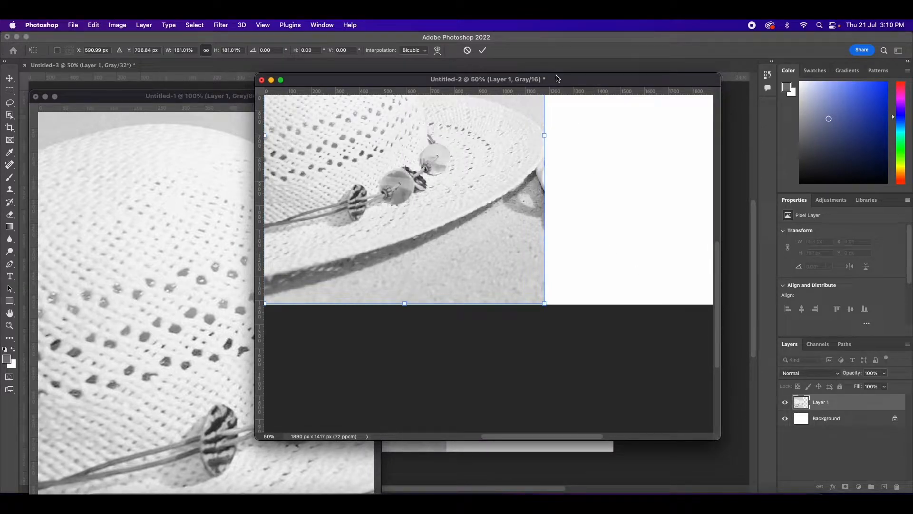
{"action": "left_click", "coordinate": [479, 51]}
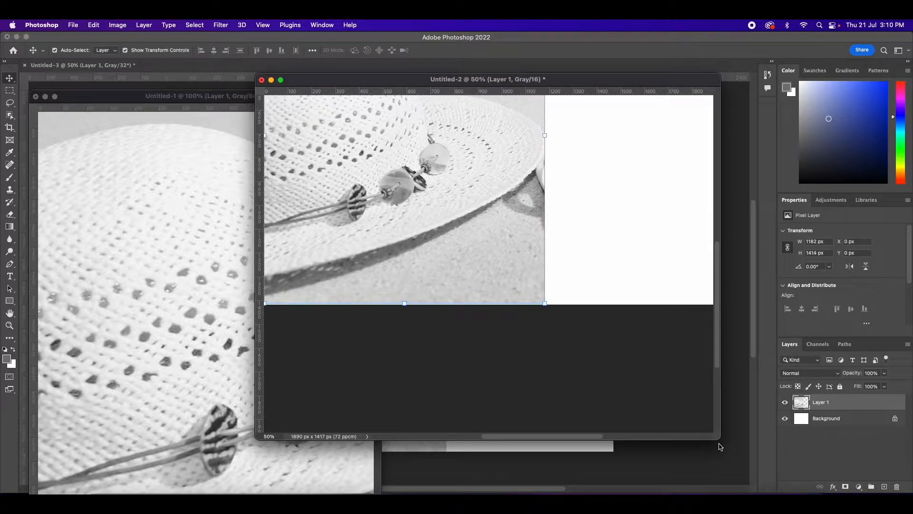
Resize the 16-bit document's window to fit around the hat, and float the 32-bit document in its own window.
{"action": "left_click_drag", "start_coordinate": [709, 436], "coordinate": [684, 314]}
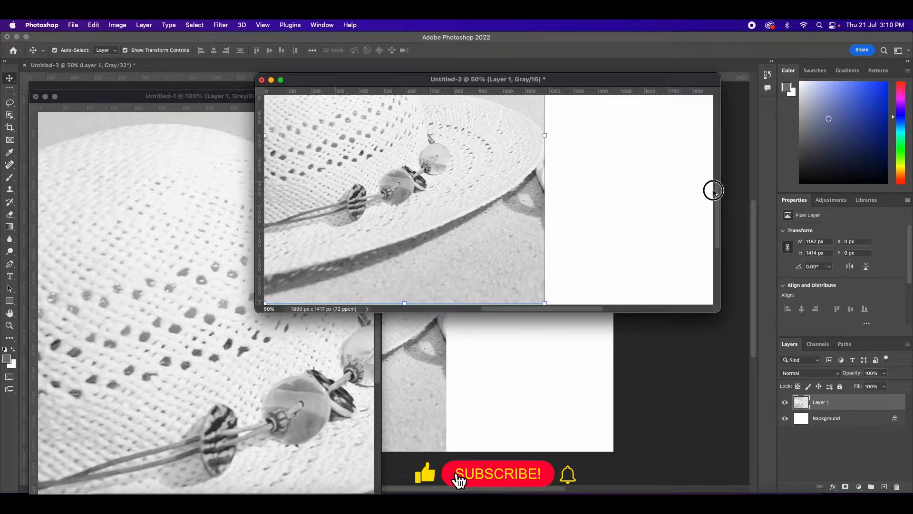
{"action": "scroll", "coordinate": [718, 191], "scroll_direction": "up", "scroll_amount": 5}
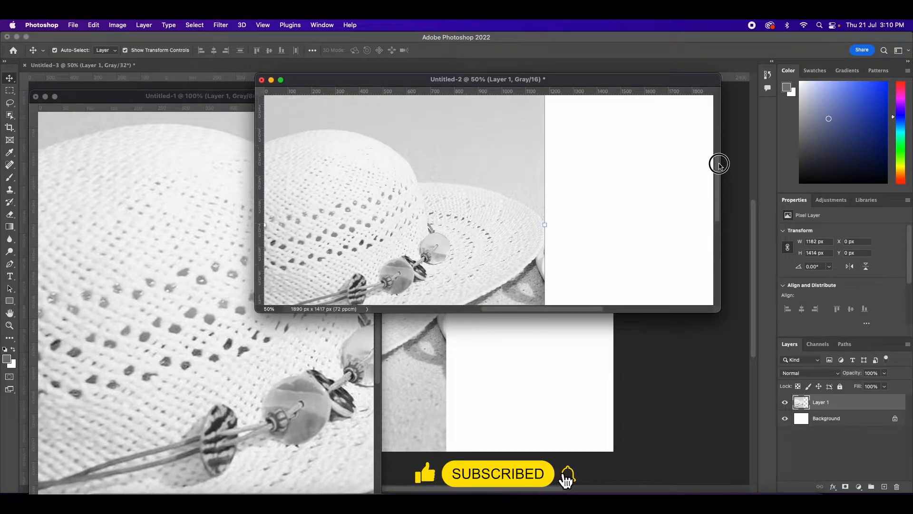
{"action": "left_click_drag", "start_coordinate": [722, 191], "coordinate": [551, 157]}
{"action": "left_click_drag", "start_coordinate": [465, 313], "coordinate": [435, 416]}
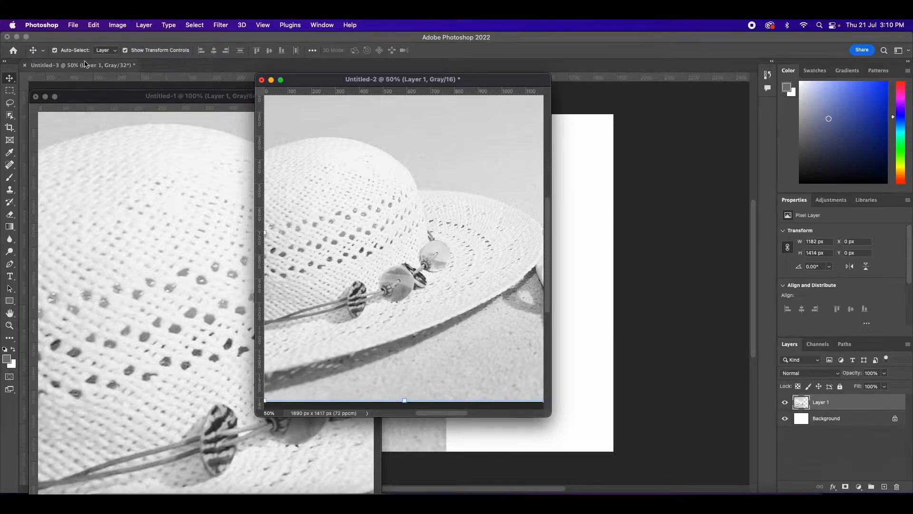
{"action": "left_click_drag", "start_coordinate": [83, 65], "coordinate": [380, 132]}
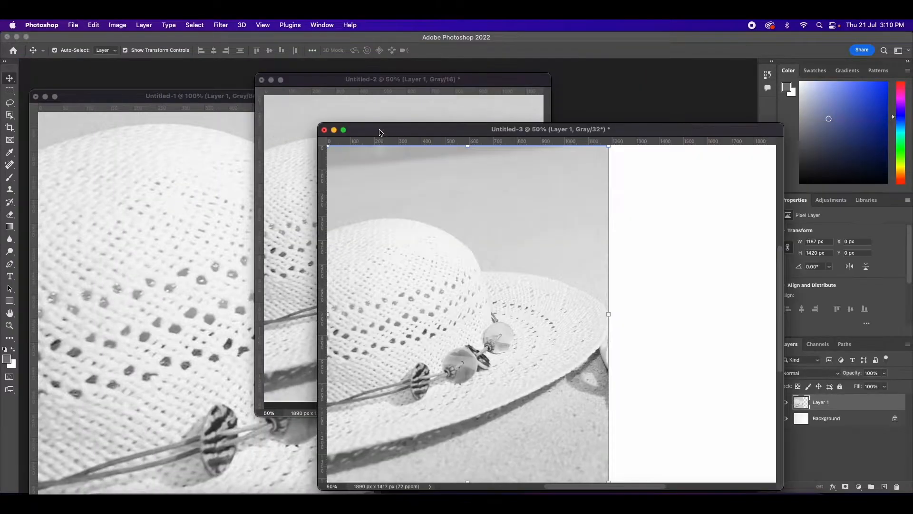
Narrow the 32-bit Grayscale document's window to the hat's width and place it beside the 16-bit document's window.
{"action": "left_click_drag", "start_coordinate": [547, 127], "coordinate": [485, 82]}
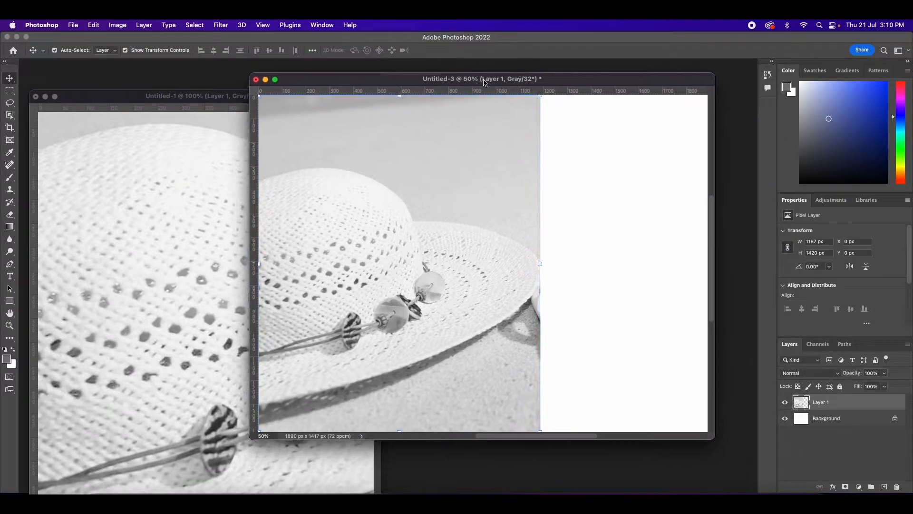
{"action": "left_click_drag", "start_coordinate": [716, 346], "coordinate": [548, 325]}
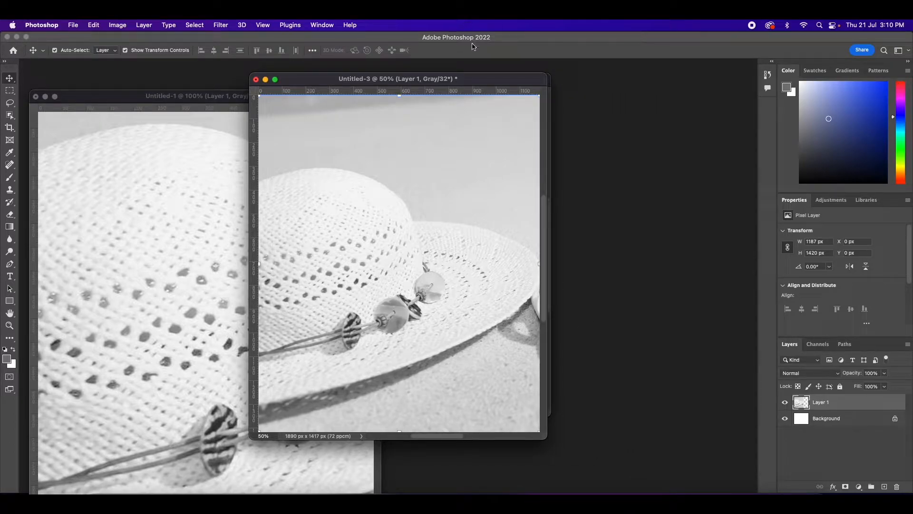
{"action": "left_click_drag", "start_coordinate": [378, 75], "coordinate": [651, 103]}
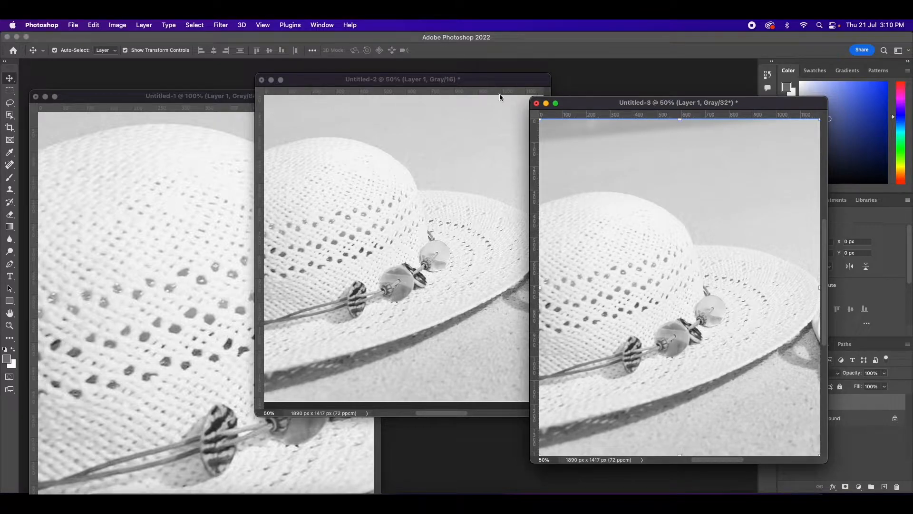
Reposition the 8-bit Grayscale document's window beside the toolbar and resize it so its whole frame fits on screen.
{"action": "left_click_drag", "start_coordinate": [172, 99], "coordinate": [166, 90]}
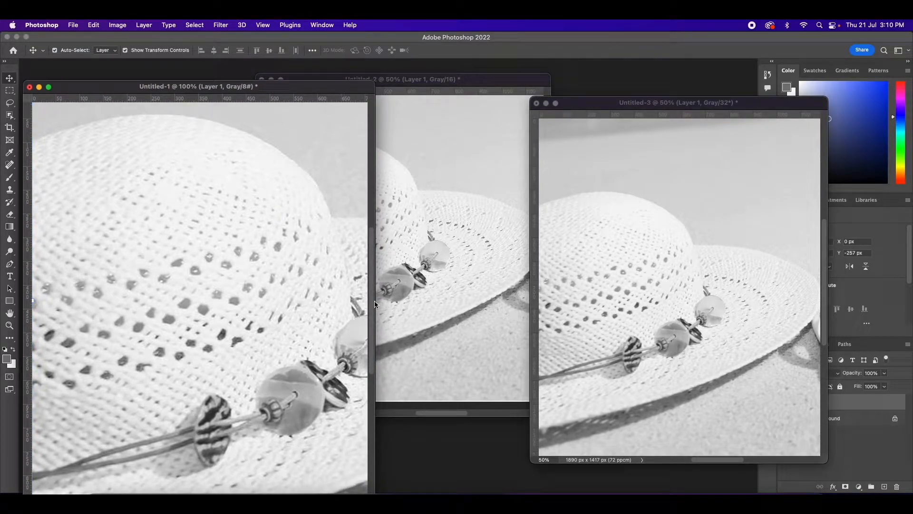
{"action": "left_click_drag", "start_coordinate": [377, 302], "coordinate": [264, 272]}
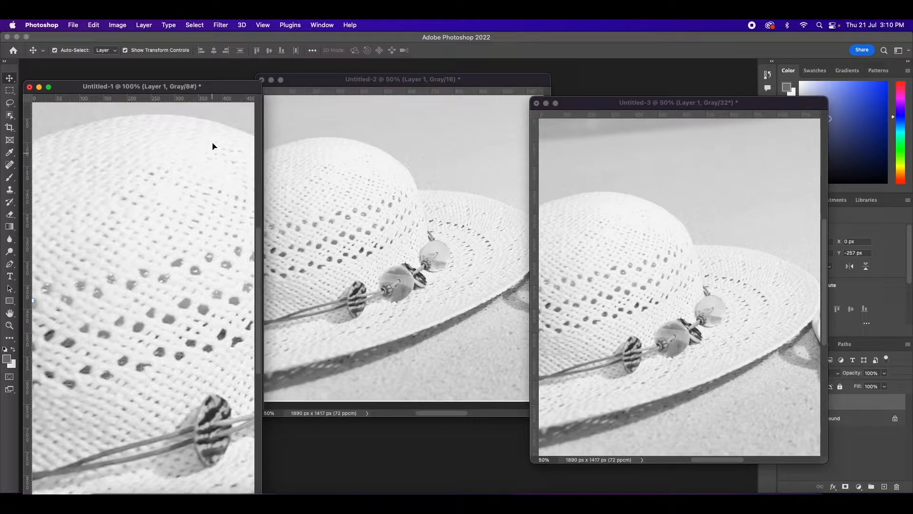
{"action": "left_click_drag", "start_coordinate": [180, 82], "coordinate": [153, 76]}
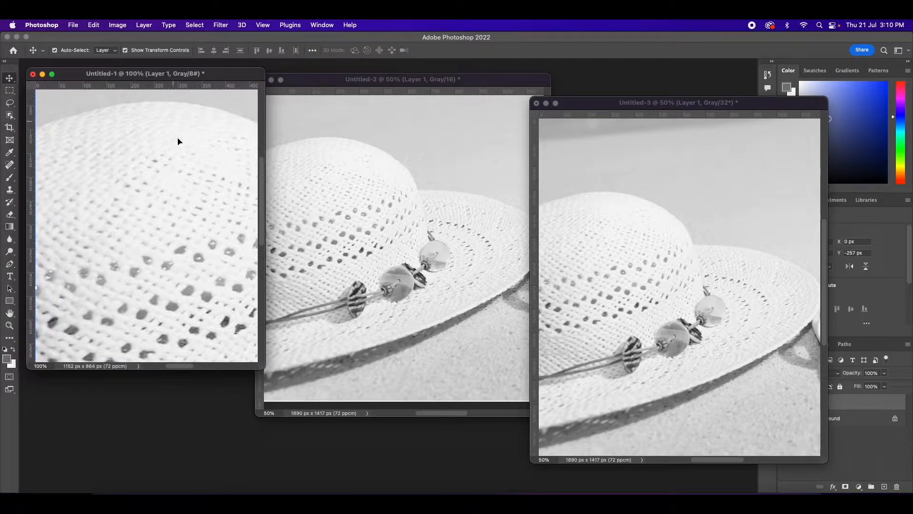
{"action": "left_click_drag", "start_coordinate": [264, 369], "coordinate": [353, 456]}
Spread the 16-bit and 32-bit windows apart and narrow the 8-bit window so the three documents stand side by side.
{"action": "left_click_drag", "start_coordinate": [632, 101], "coordinate": [682, 91]}
{"action": "left_click_drag", "start_coordinate": [452, 85], "coordinate": [508, 88]}
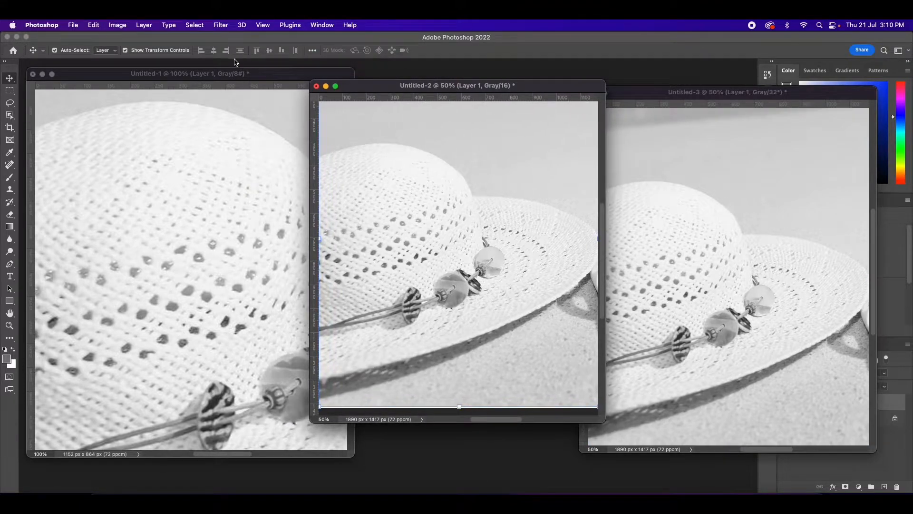
{"action": "left_click", "coordinate": [234, 75]}
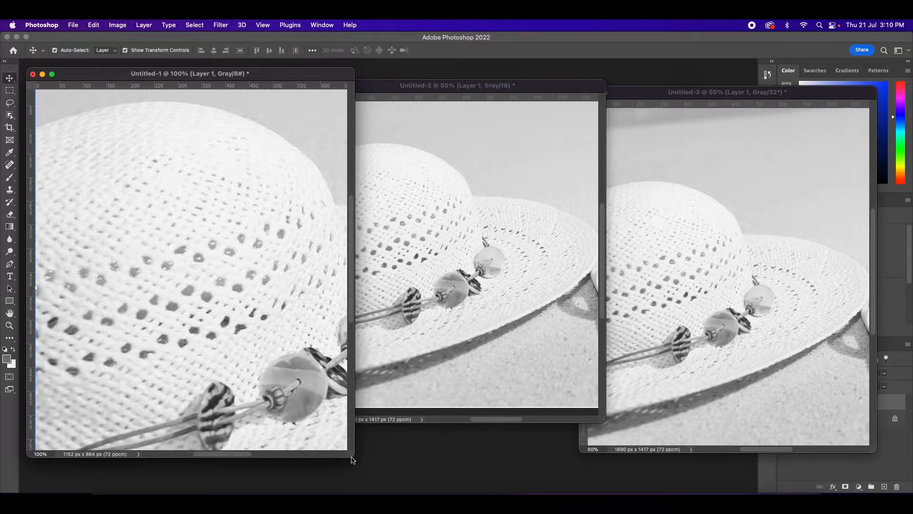
{"action": "left_click_drag", "start_coordinate": [356, 441], "coordinate": [304, 418]}
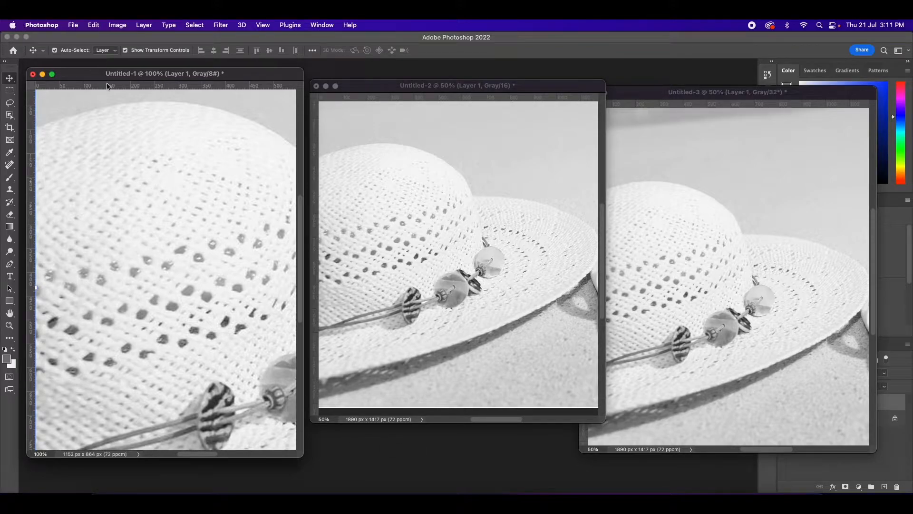
Try to scale the hat layer in the 8-bit Grayscale document proportionally to 56.85%.
{"action": "left_click_drag", "start_coordinate": [101, 114], "coordinate": [145, 200]}
{"action": "key", "text": "super+t"}
{"action": "left_click_drag", "start_coordinate": [181, 257], "coordinate": [74, 146]}
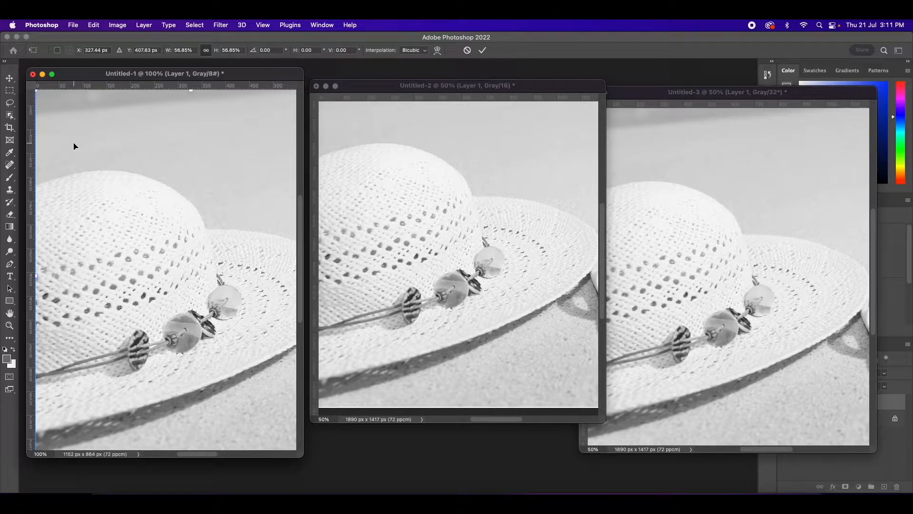
{"action": "scroll", "coordinate": [75, 146], "scroll_direction": "up", "scroll_amount": 10}
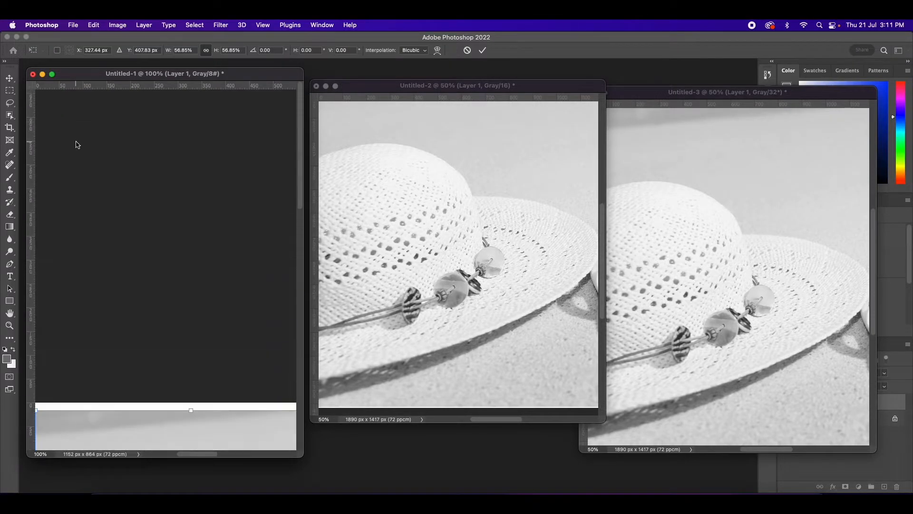
{"action": "left_click_drag", "start_coordinate": [302, 200], "coordinate": [295, 313]}
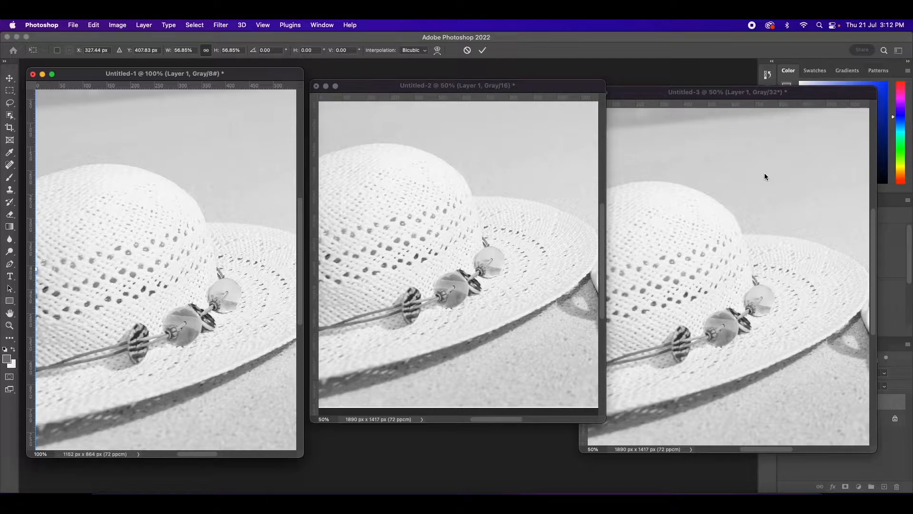
Bring the 32-bit Grayscale document to the front with its hat fully in view for comparison.
{"action": "scroll", "coordinate": [765, 174], "scroll_direction": "up", "scroll_amount": 10}
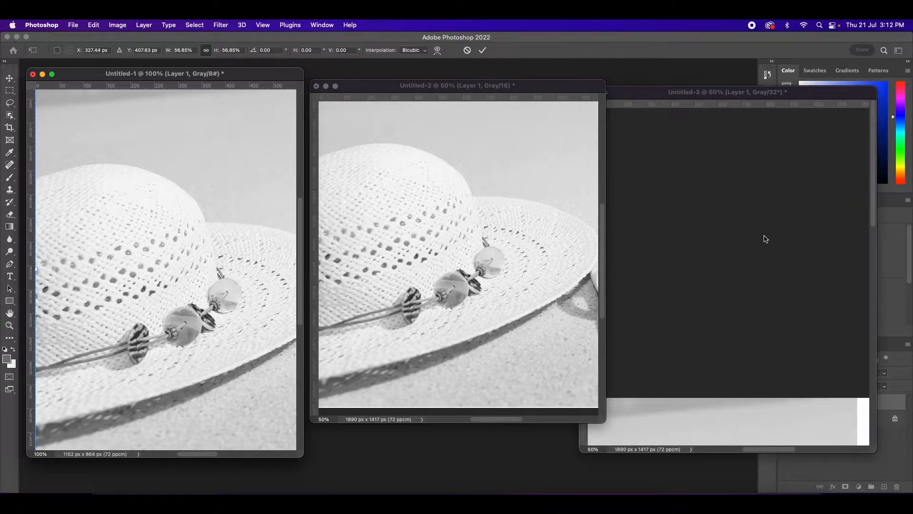
{"action": "left_click", "coordinate": [798, 397]}
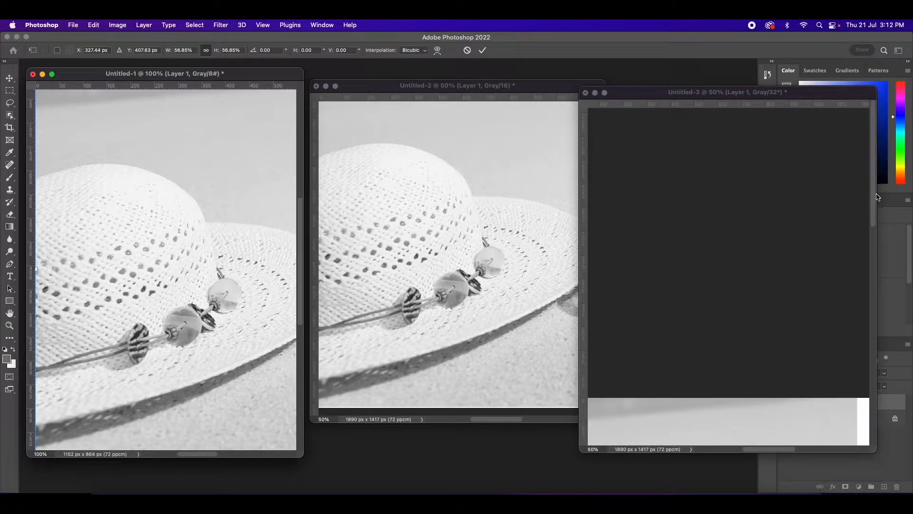
{"action": "left_click_drag", "start_coordinate": [873, 198], "coordinate": [874, 308]}
{"action": "left_click", "coordinate": [770, 315]}
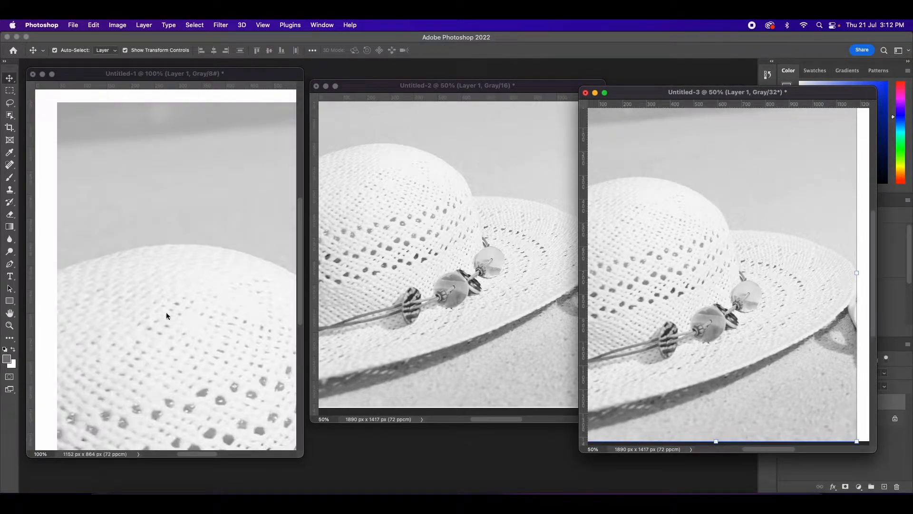
Align the 8-bit document's hat layer with the canvas's left edge, scale it proportionally to 64.83% and apply the transform.
{"action": "left_click_drag", "start_coordinate": [300, 222], "coordinate": [219, 209]}
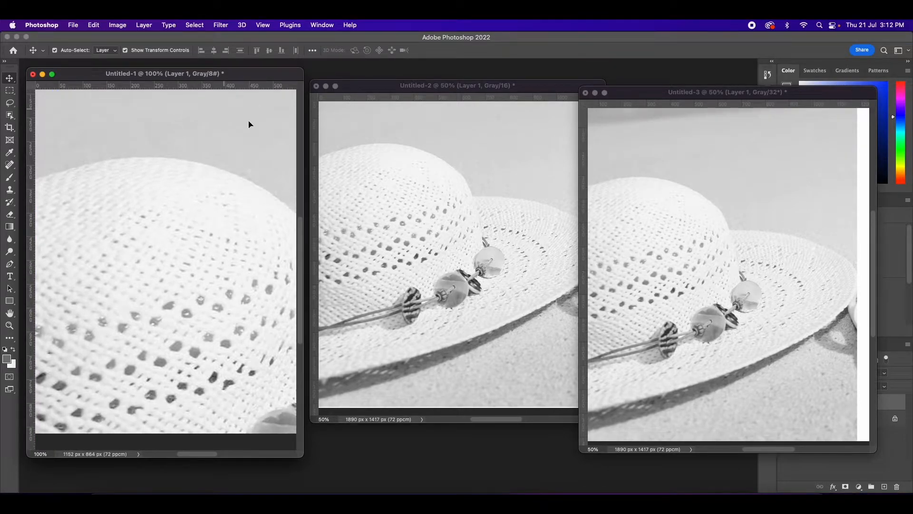
{"action": "mouse_move", "coordinate": [298, 237]}
{"action": "left_mouse_down"}
{"action": "mouse_move", "coordinate": [298, 226]}
{"action": "mouse_move", "coordinate": [298, 263]}
{"action": "mouse_move", "coordinate": [300, 232]}
{"action": "left_mouse_up"}
{"action": "left_click_drag", "start_coordinate": [209, 195], "coordinate": [237, 247]}
{"action": "left_click_drag", "start_coordinate": [171, 158], "coordinate": [157, 218]}
{"action": "left_click_drag", "start_coordinate": [36, 105], "coordinate": [137, 224]}
{"action": "left_click_drag", "start_coordinate": [182, 290], "coordinate": [78, 158]}
{"action": "left_click_drag", "start_coordinate": [57, 116], "coordinate": [148, 229]}
{"action": "left_click_drag", "start_coordinate": [171, 308], "coordinate": [65, 164]}
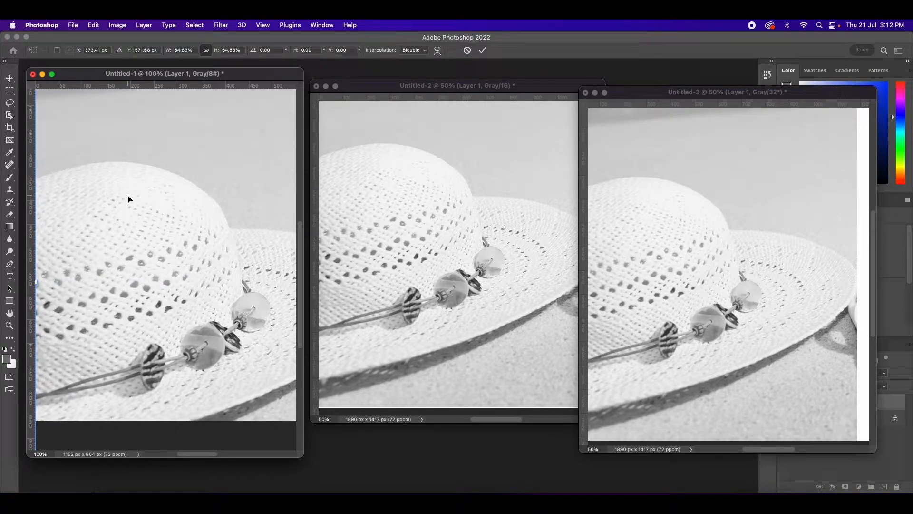
{"action": "left_click", "coordinate": [482, 50]}
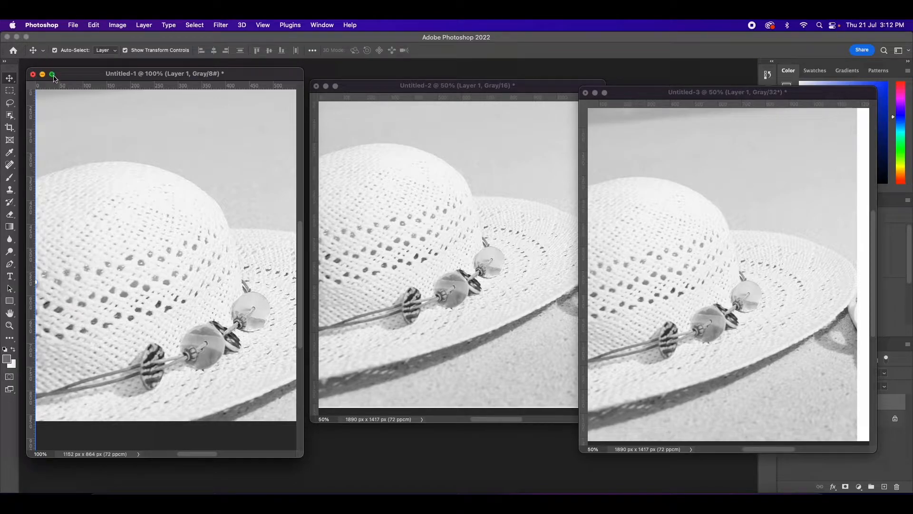
Close the 8-bit, 16-bit and 32-bit Grayscale documents without saving their changes.
{"action": "left_click", "coordinate": [33, 75]}
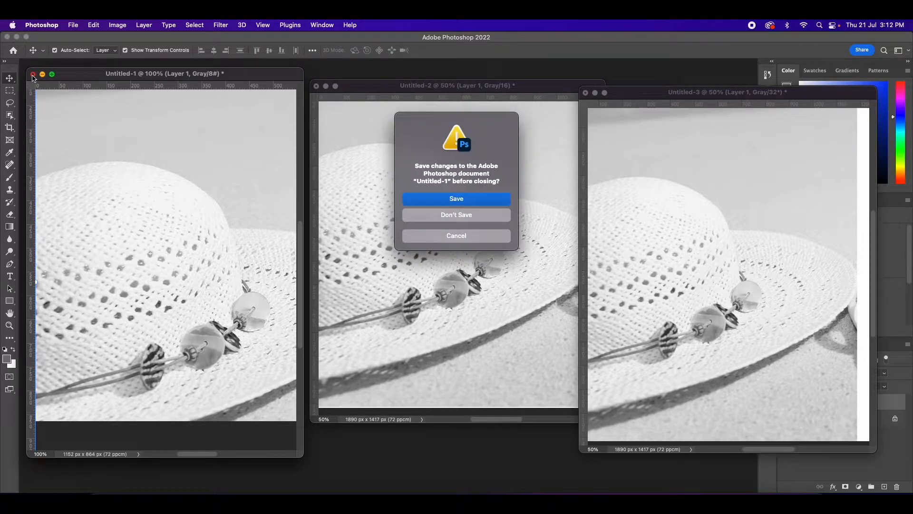
{"action": "left_click", "coordinate": [467, 221]}
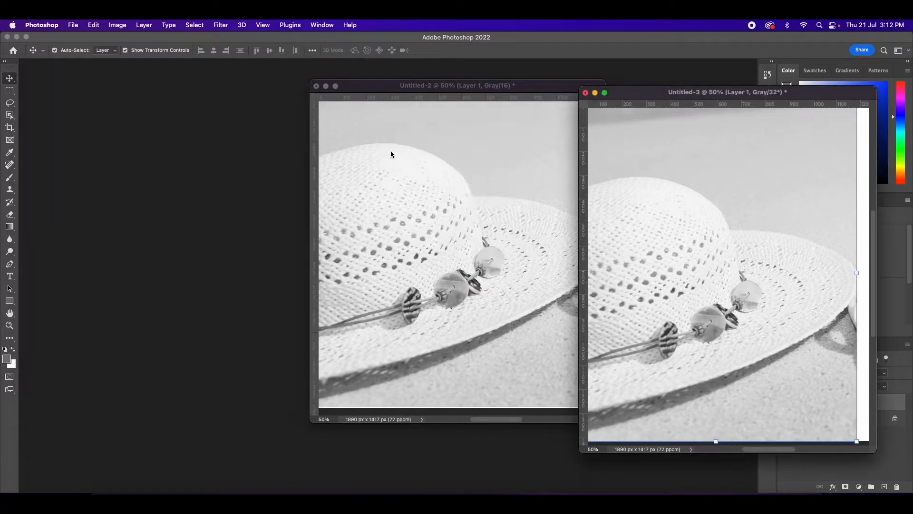
{"action": "left_click", "coordinate": [318, 86]}
{"action": "left_click", "coordinate": [476, 214]}
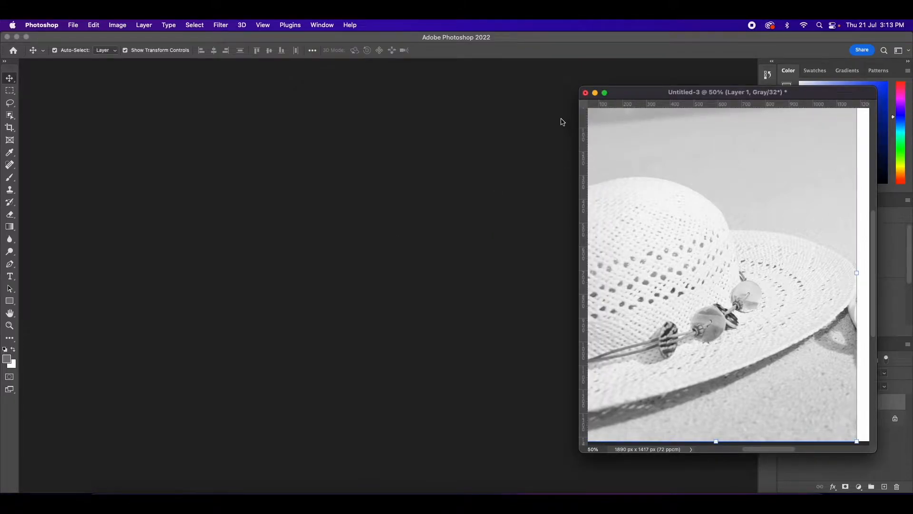
{"action": "left_click", "coordinate": [586, 93]}
{"action": "left_click", "coordinate": [475, 219]}
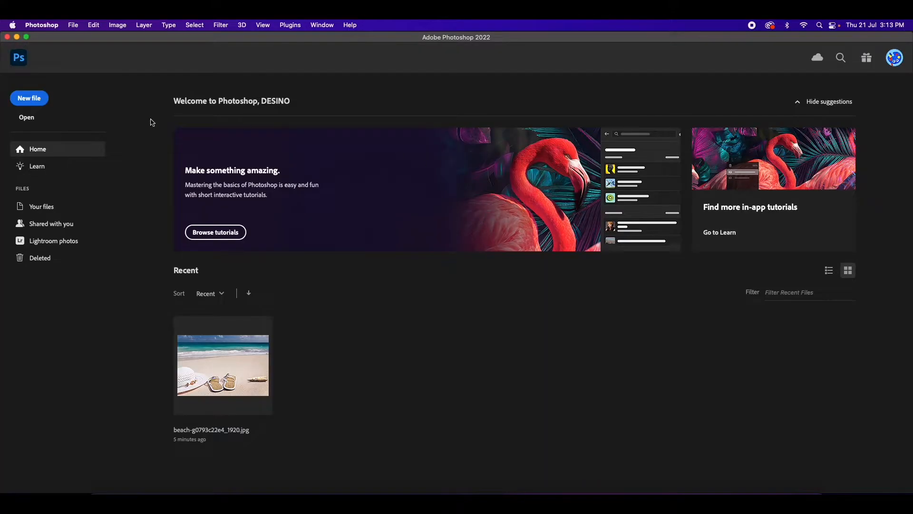
Create a new document from the Default Photoshop Size photo preset (16 x 12 cm) in RGB Color mode with 8-bit depth.
{"action": "left_click", "coordinate": [37, 99]}
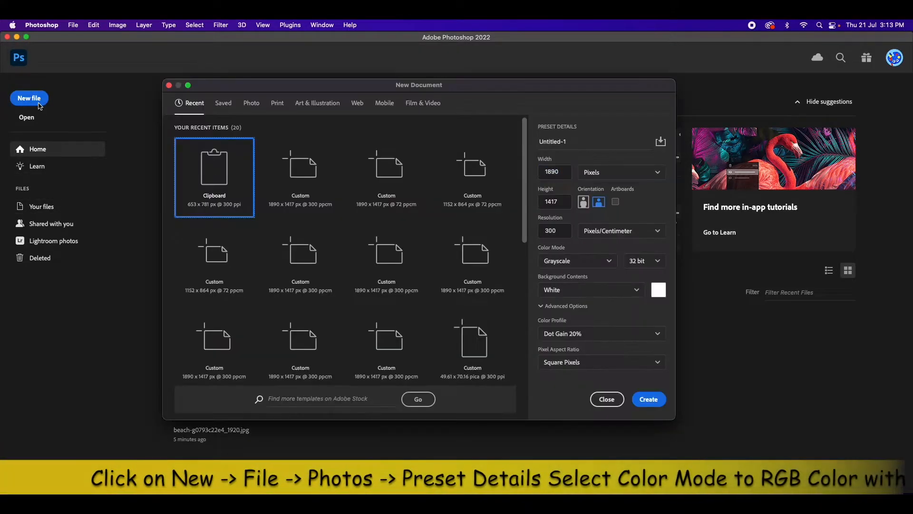
{"action": "left_click", "coordinate": [251, 102]}
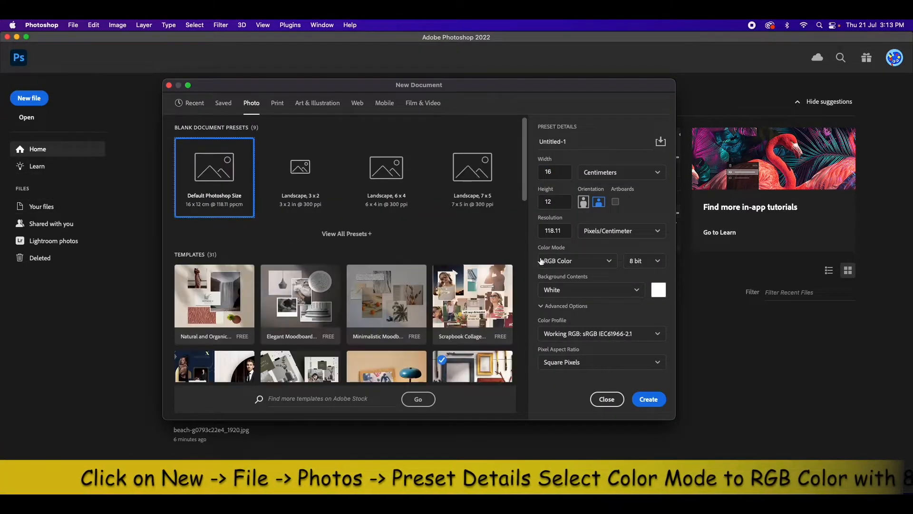
{"action": "left_click", "coordinate": [591, 261]}
{"action": "left_click", "coordinate": [585, 309]}
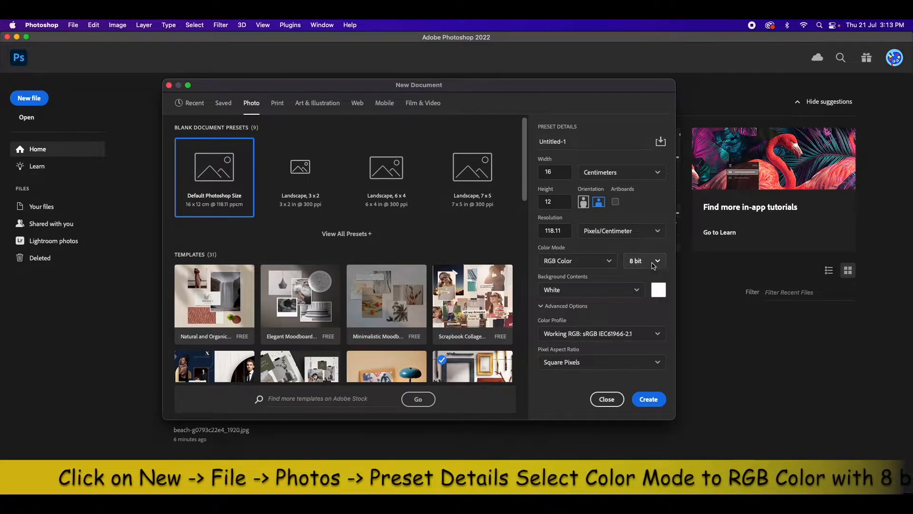
{"action": "left_click", "coordinate": [643, 261]}
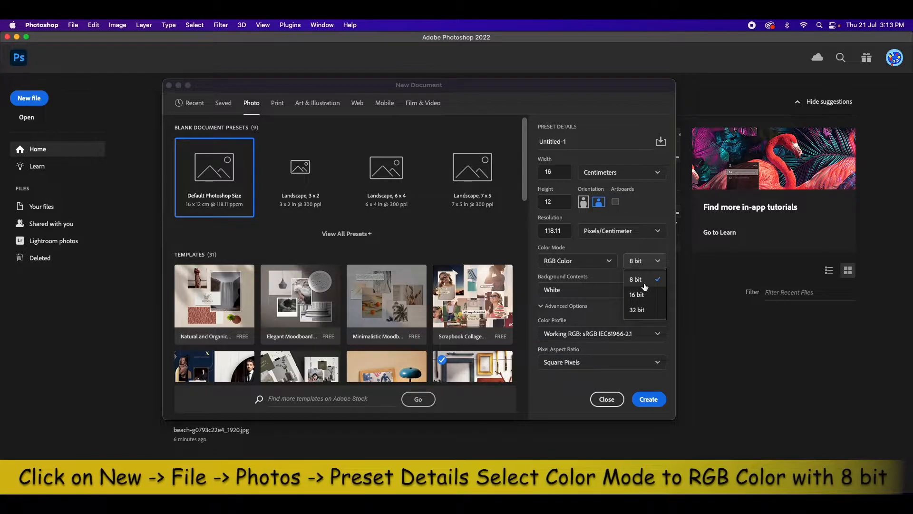
{"action": "left_click", "coordinate": [645, 283]}
{"action": "left_click", "coordinate": [649, 399]}
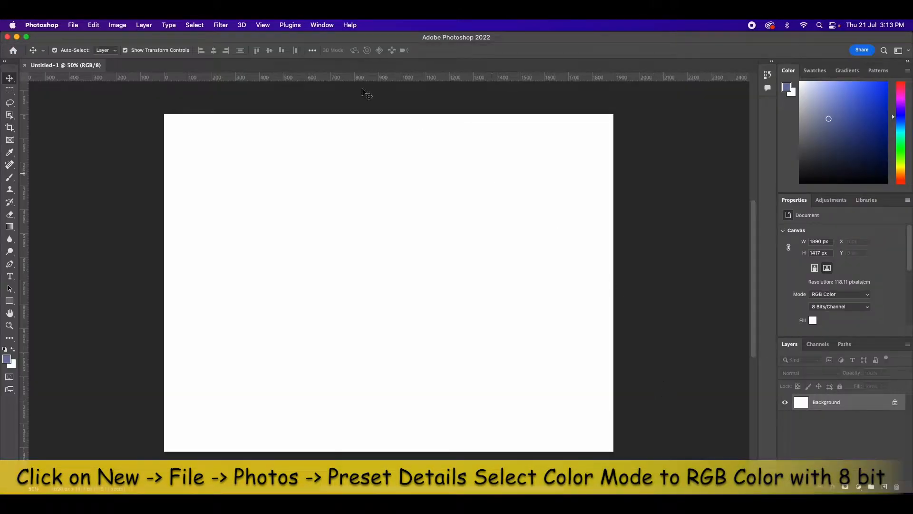
Open the flower and butterfly photo garden-g2ee0e3e21_1920.jpg from the IMAGES folder.
{"action": "left_click", "coordinate": [75, 26]}
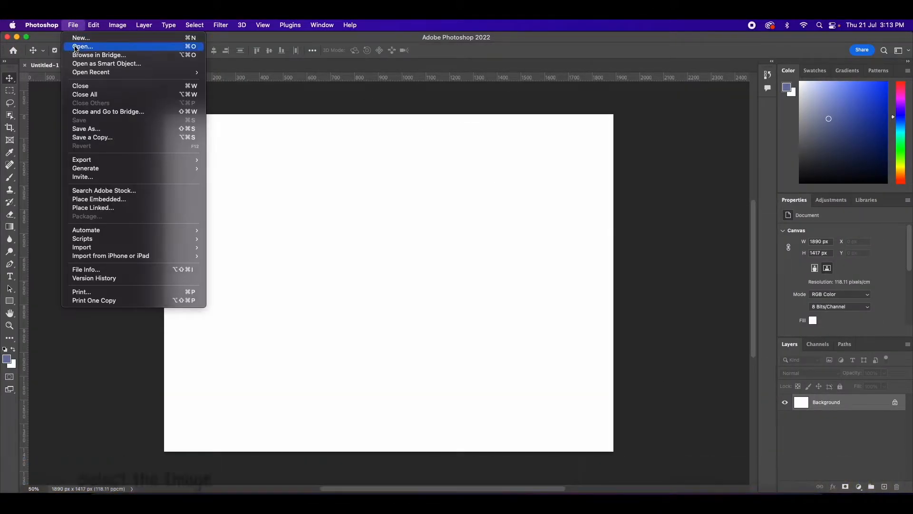
{"action": "left_click", "coordinate": [68, 45]}
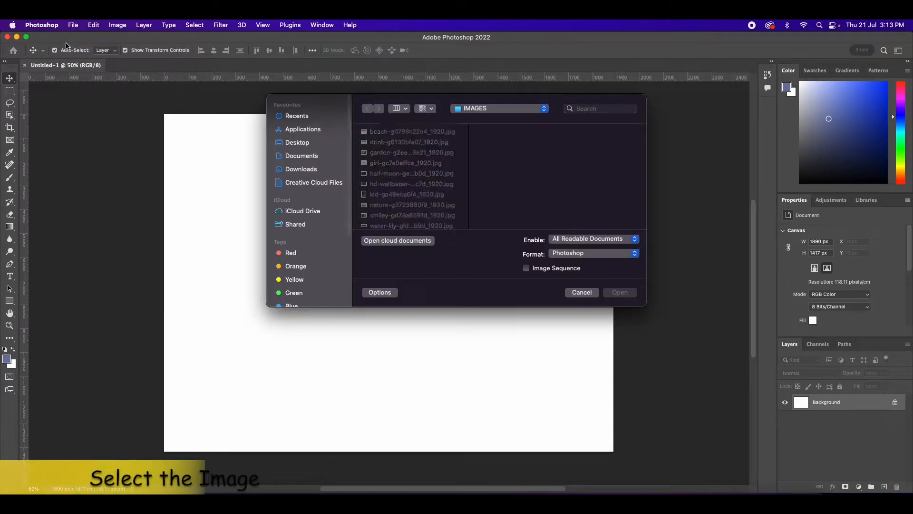
{"action": "left_click", "coordinate": [415, 143]}
{"action": "left_click", "coordinate": [412, 154]}
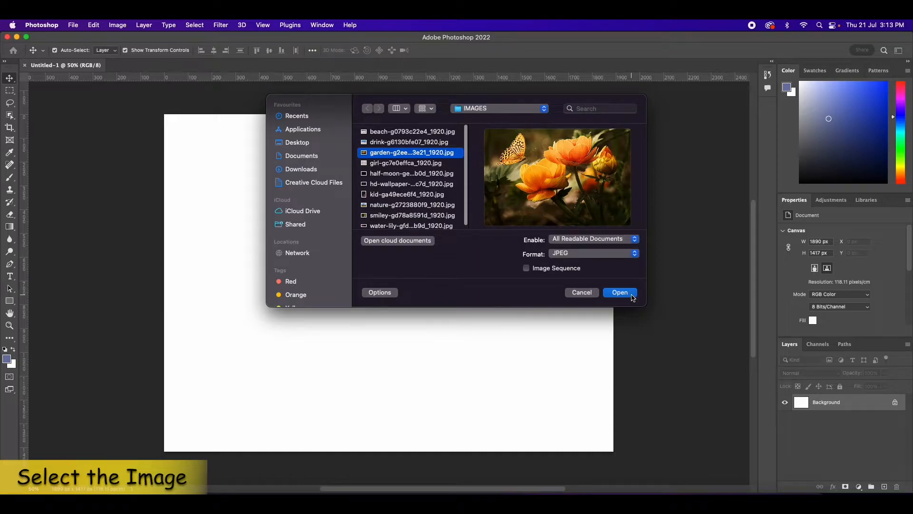
{"action": "left_click", "coordinate": [426, 161]}
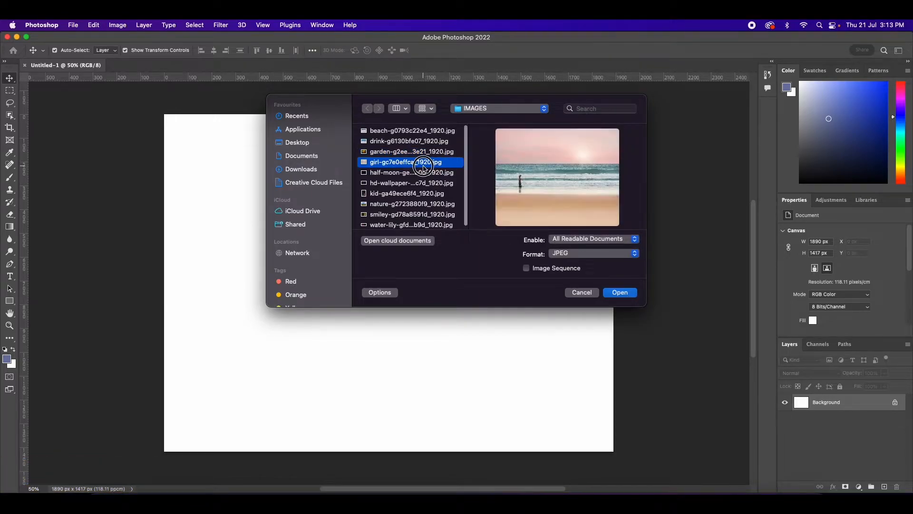
{"action": "left_click", "coordinate": [412, 151]}
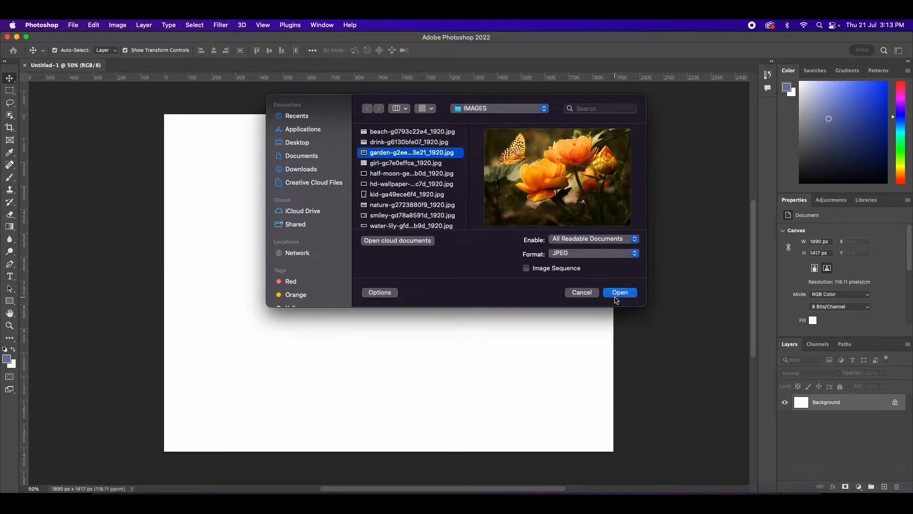
{"action": "left_click", "coordinate": [620, 293]}
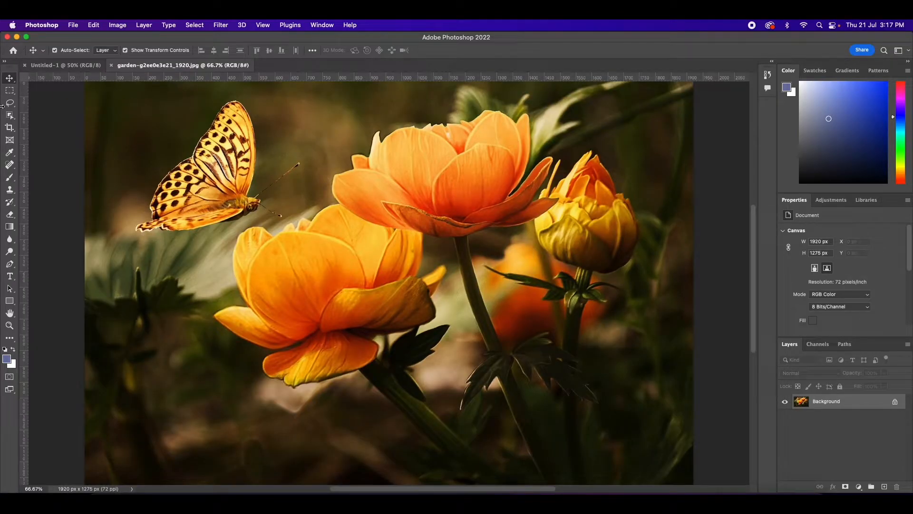
Select the butterfly with a Rectangular Marquee around it and switch to the Move tool.
{"action": "left_click", "coordinate": [10, 90]}
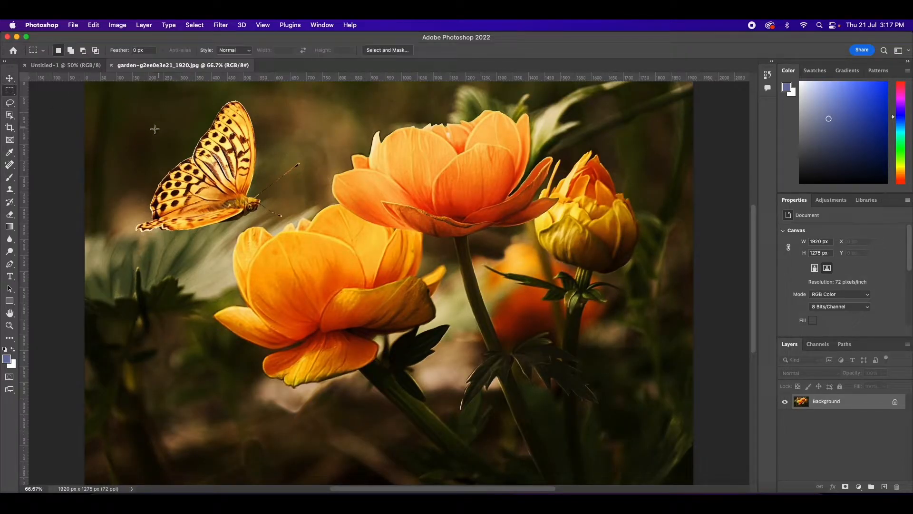
{"action": "left_click_drag", "start_coordinate": [120, 94], "coordinate": [310, 253]}
{"action": "left_click", "coordinate": [8, 78]}
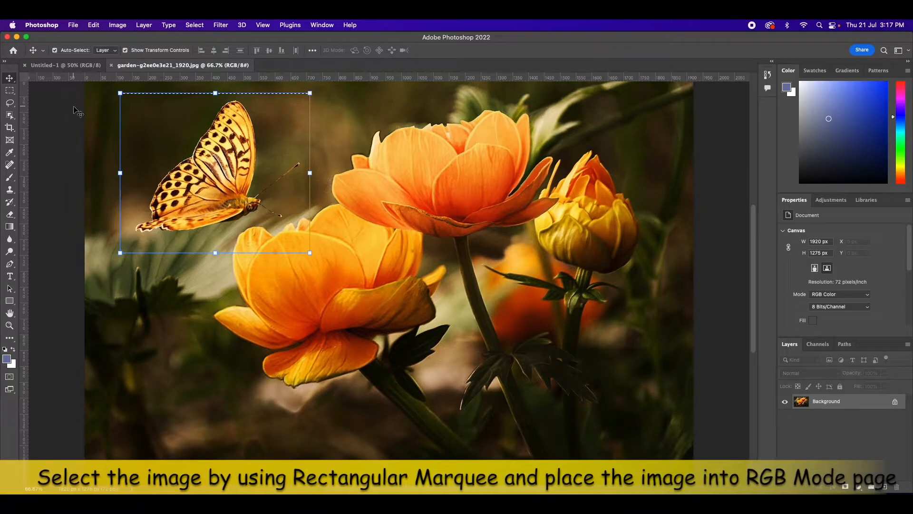
Paste the copied butterfly into the 8-bit RGB document.
{"action": "left_click", "coordinate": [68, 66]}
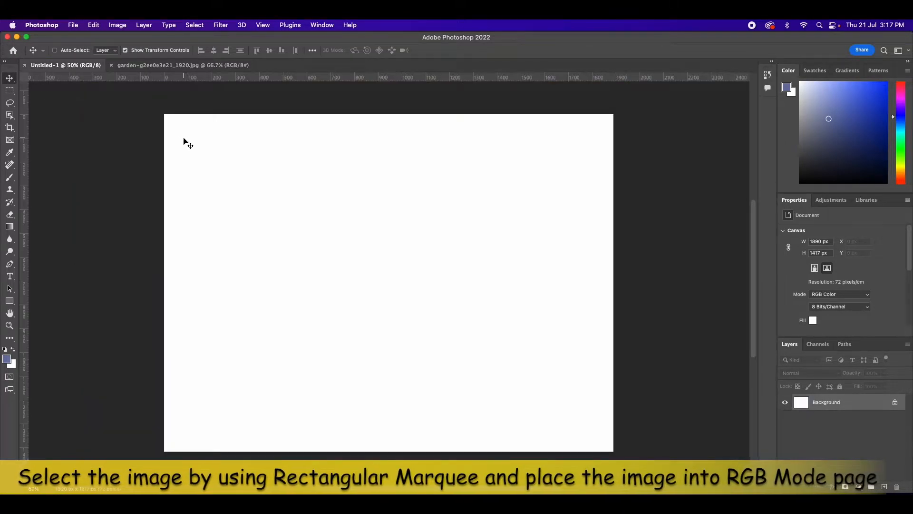
{"action": "key", "text": "super+v"}
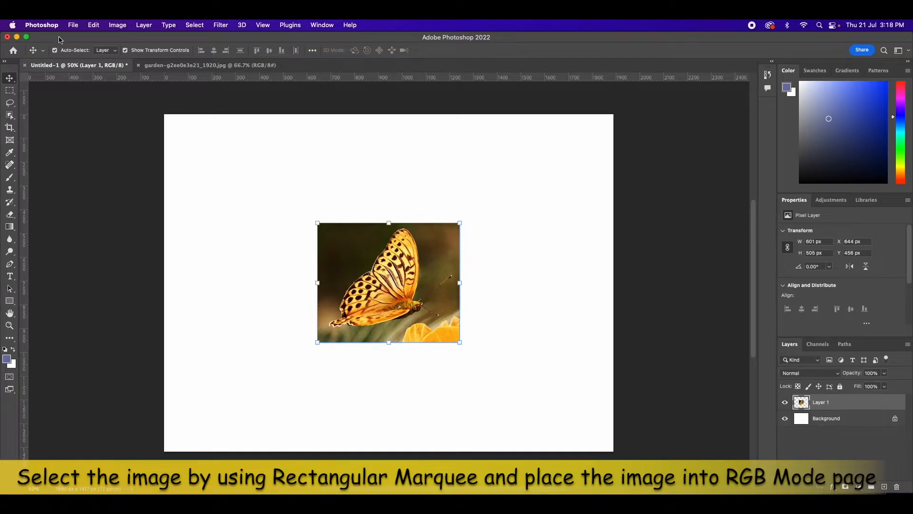
Create a 1890 x 1417 px document from the photo preset in RGB Color, 16 bit, with a resolution of 72 pixels/centimeter.
{"action": "left_click", "coordinate": [72, 25]}
{"action": "left_click", "coordinate": [79, 36]}
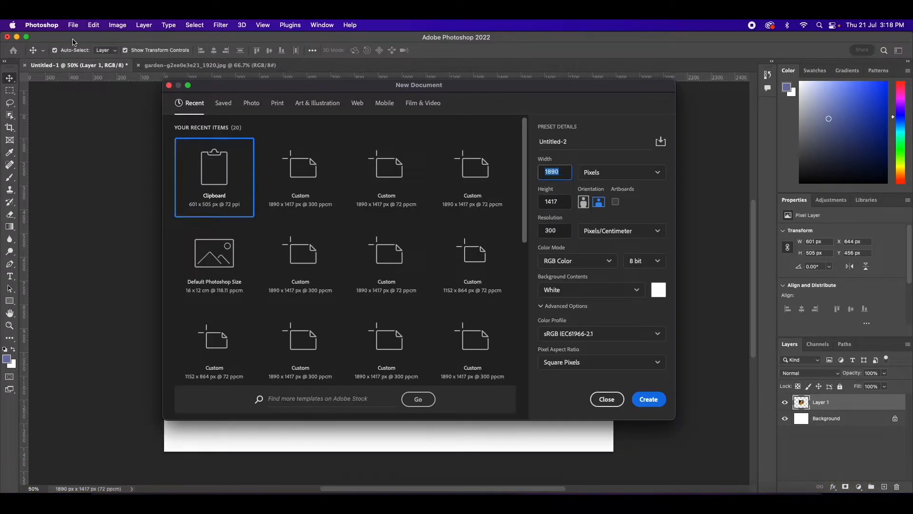
{"action": "left_click", "coordinate": [247, 105]}
{"action": "left_click", "coordinate": [621, 175]}
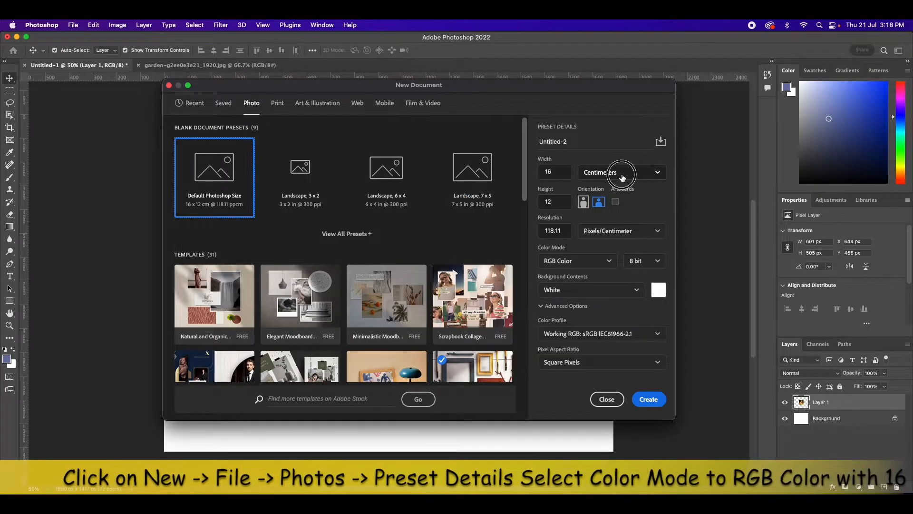
{"action": "left_click", "coordinate": [619, 192]}
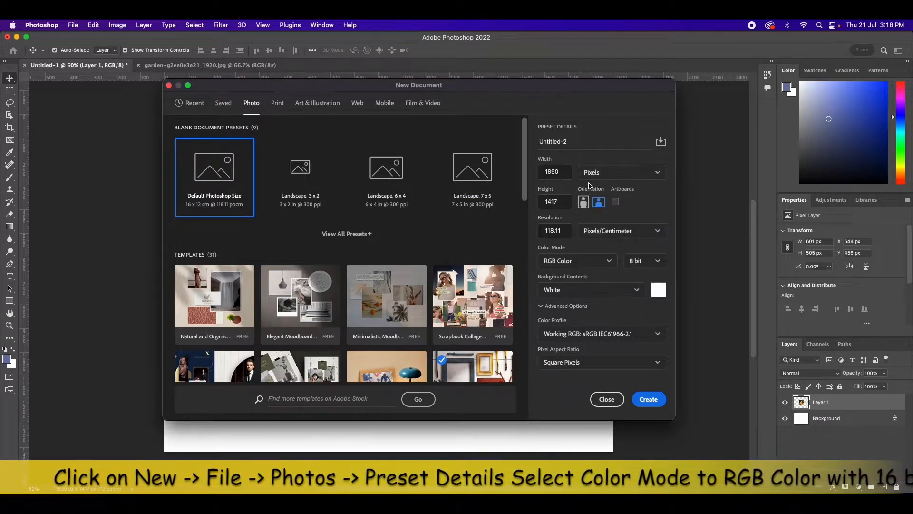
{"action": "left_click", "coordinate": [563, 231]}
{"action": "double_click", "coordinate": [543, 230]}
{"action": "type", "text": "72"}
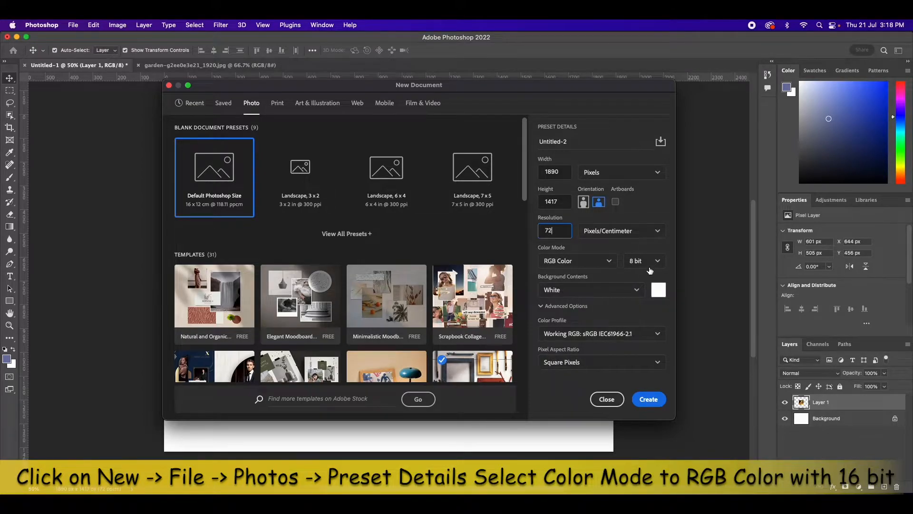
{"action": "left_click", "coordinate": [645, 261]}
{"action": "left_click", "coordinate": [640, 272]}
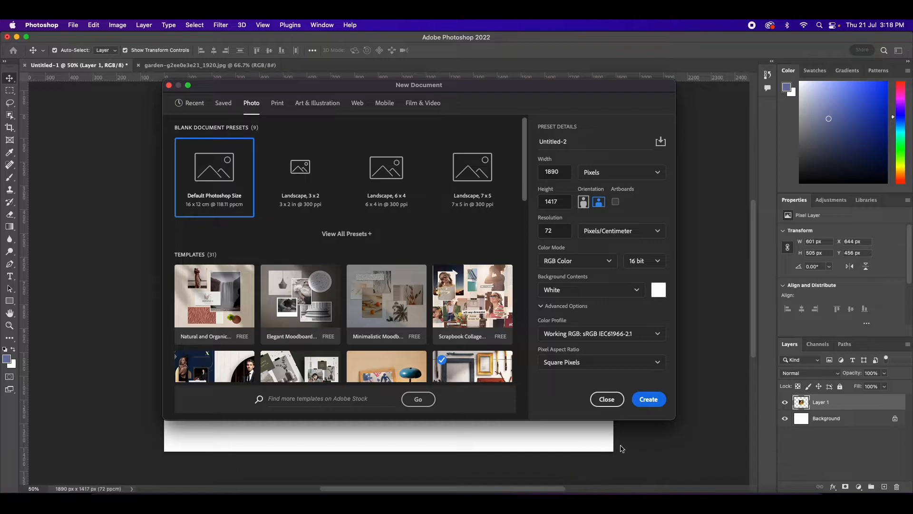
{"action": "left_click", "coordinate": [649, 400]}
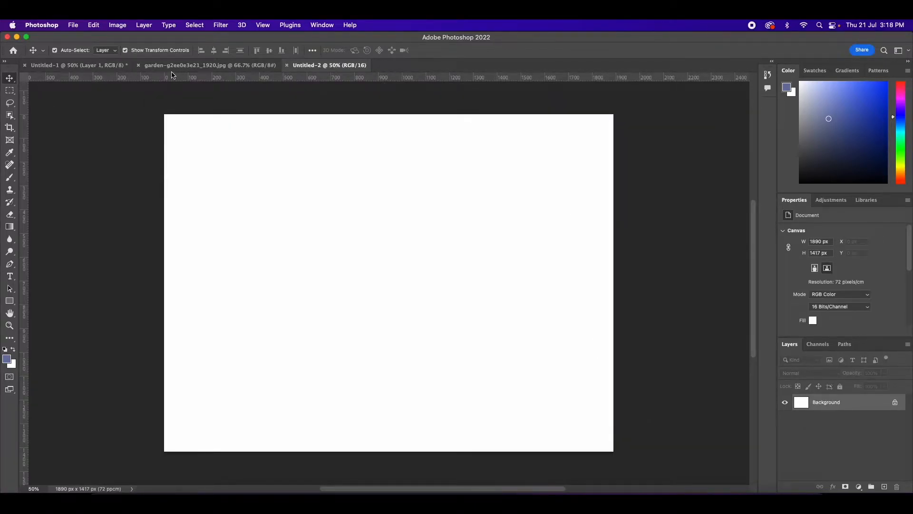
Paste the butterfly from the garden photo into the 16-bit RGB document.
{"action": "left_click", "coordinate": [147, 69]}
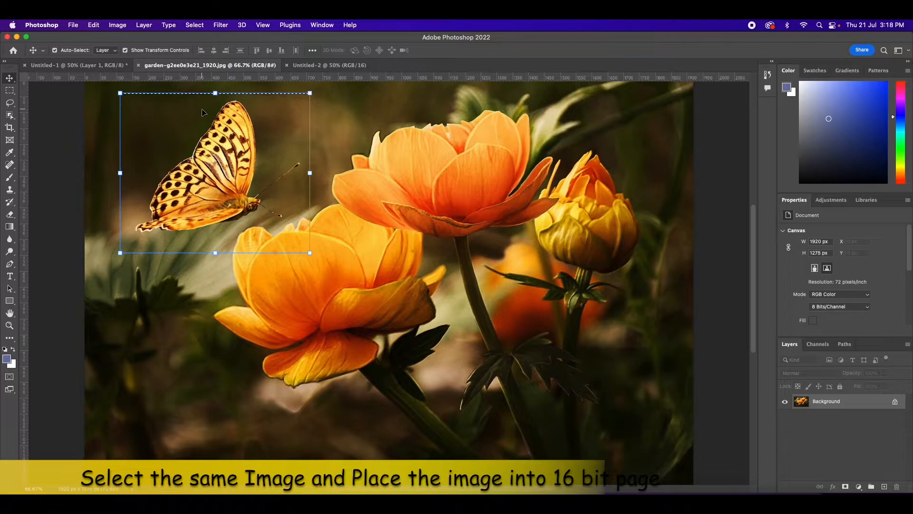
{"action": "left_click", "coordinate": [328, 66]}
{"action": "key", "text": "cmd+v"}
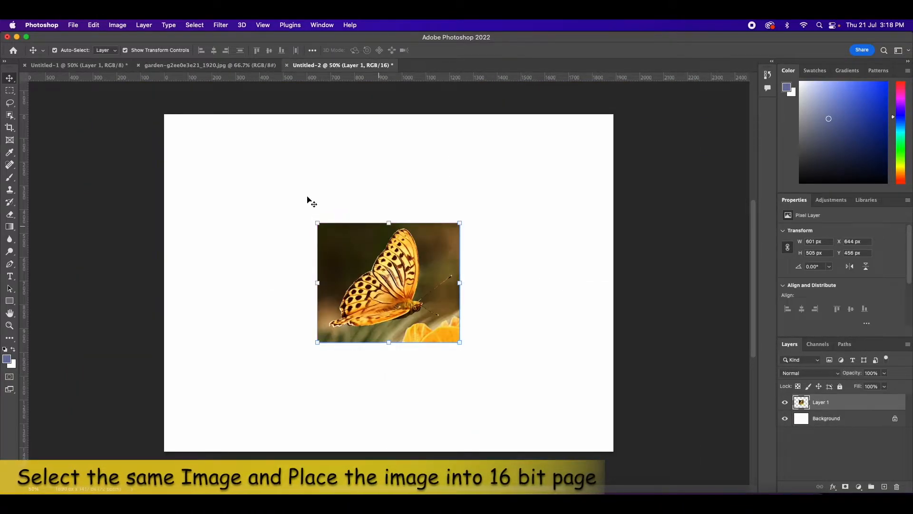
Create a 1890 x 1417 px document from the photo preset in RGB Color, 32 bit, with a resolution of 72 pixels/centimeter.
{"action": "left_click", "coordinate": [73, 25]}
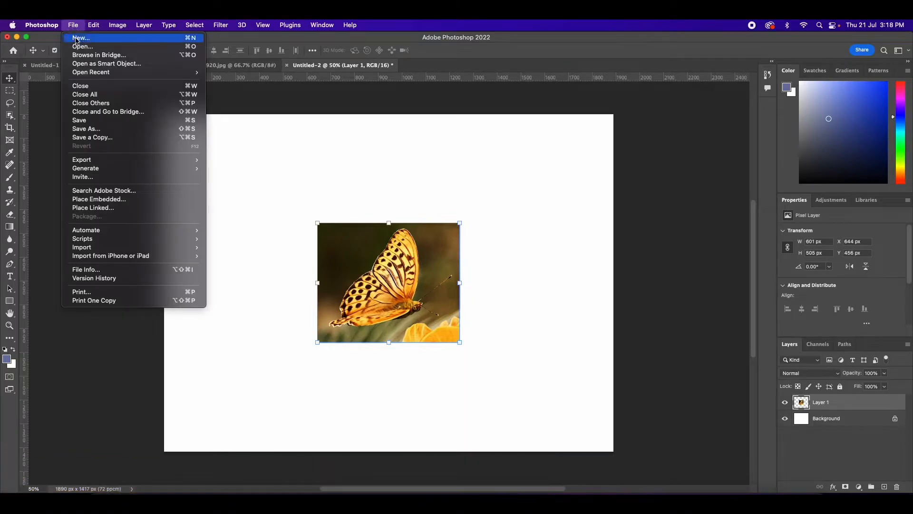
{"action": "left_click", "coordinate": [78, 37]}
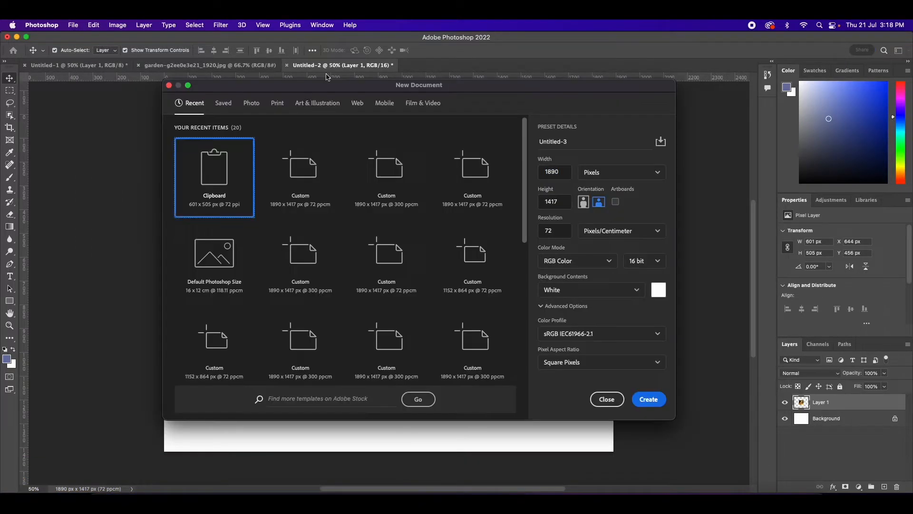
{"action": "left_click", "coordinate": [613, 173]}
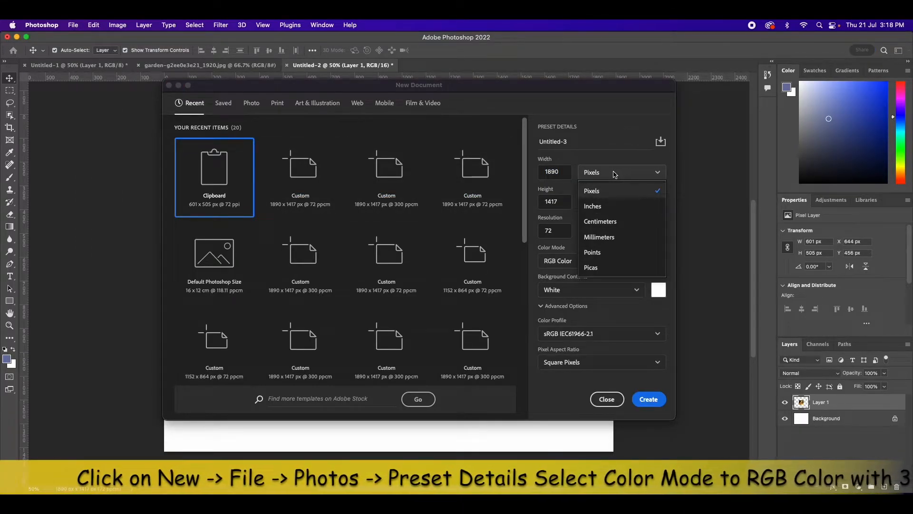
{"action": "left_click", "coordinate": [253, 105]}
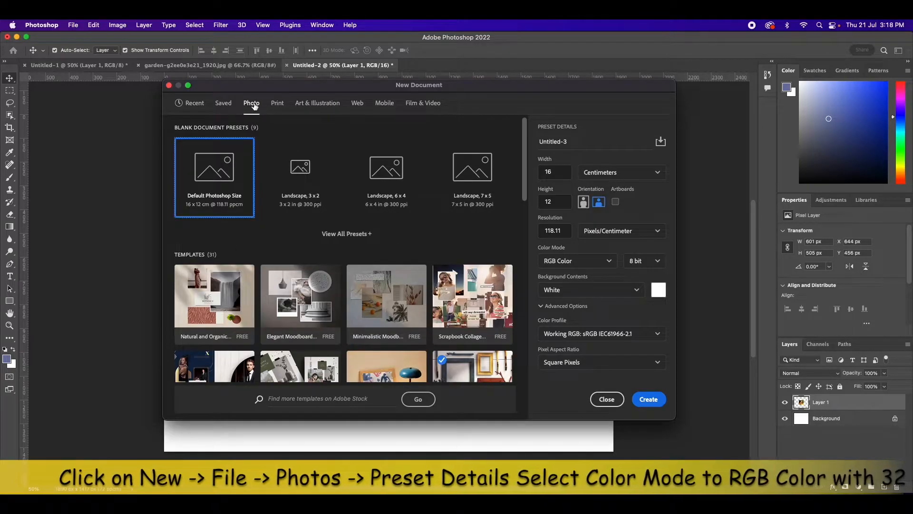
{"action": "left_click", "coordinate": [633, 173]}
{"action": "left_click", "coordinate": [629, 192]}
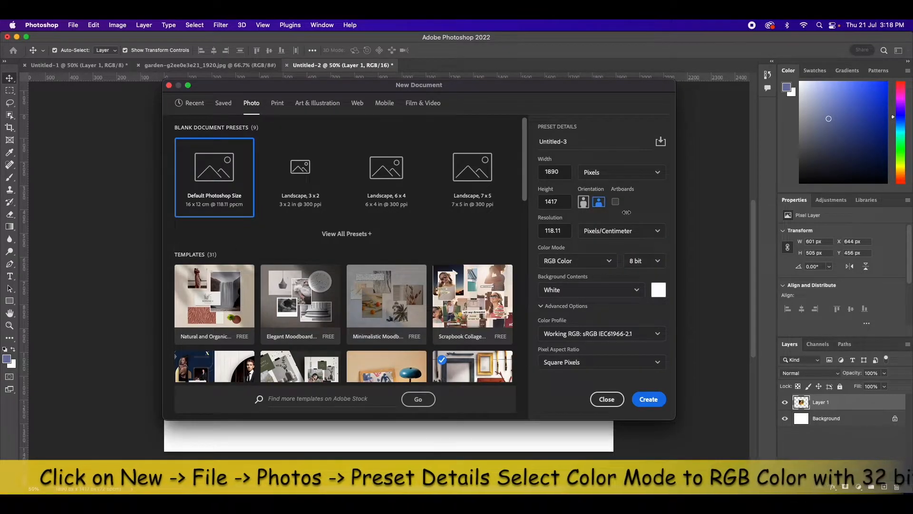
{"action": "left_click", "coordinate": [652, 267]}
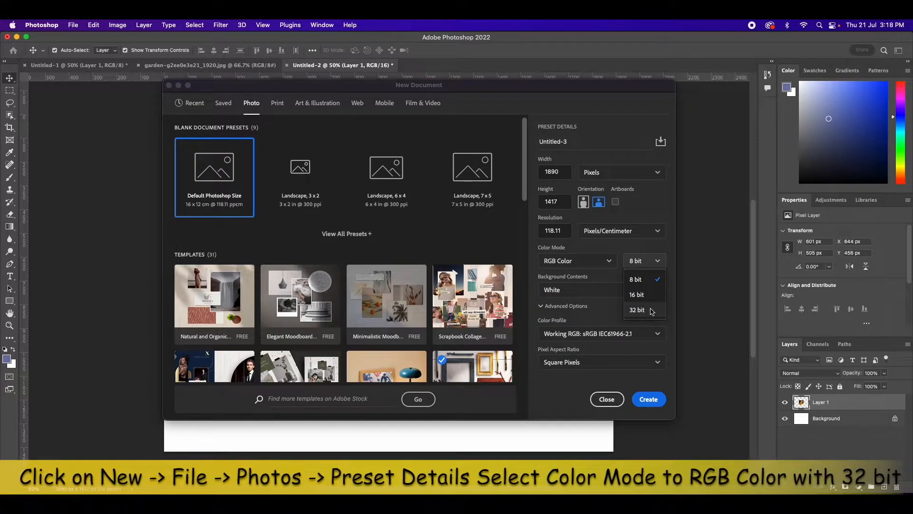
{"action": "left_click", "coordinate": [637, 307]}
{"action": "left_click_drag", "start_coordinate": [566, 230], "coordinate": [541, 230]}
{"action": "type", "text": "72"}
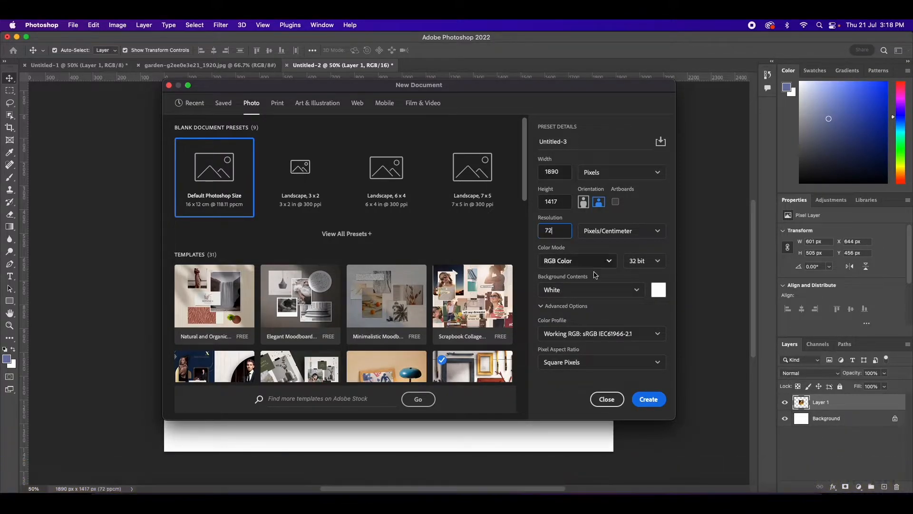
{"action": "left_click", "coordinate": [649, 399]}
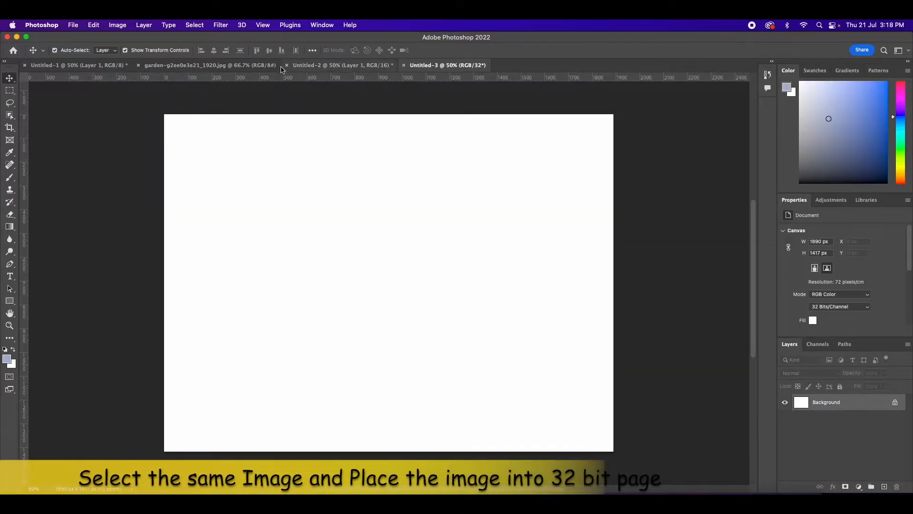
Paste the butterfly from the garden photo into the 32-bit RGB document and close the photo.
{"action": "left_click", "coordinate": [219, 69]}
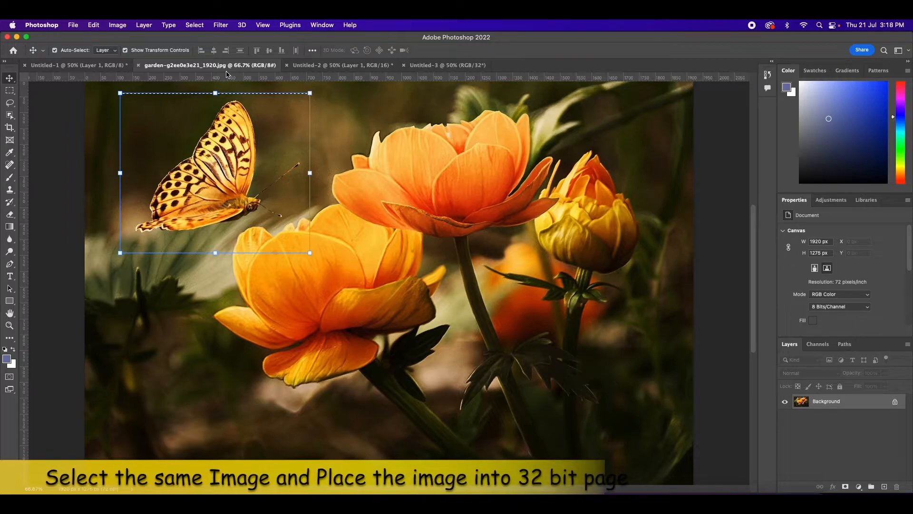
{"action": "left_click", "coordinate": [446, 66]}
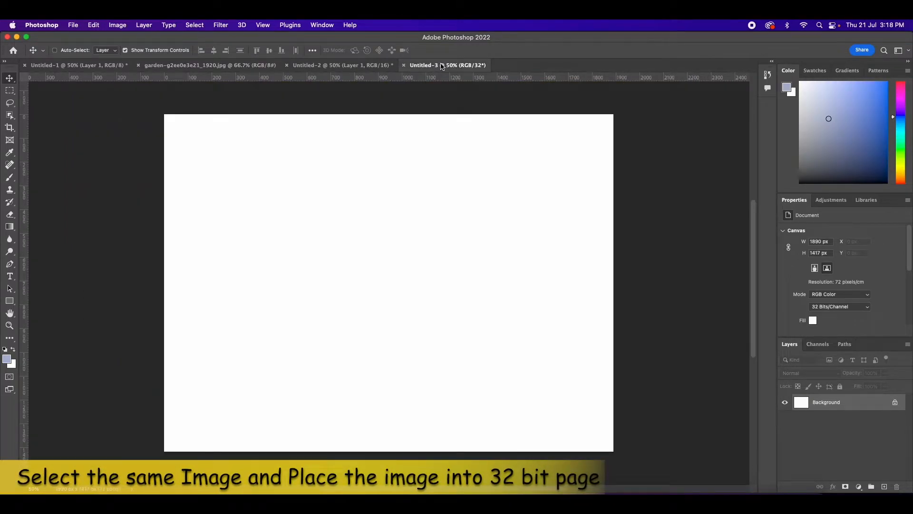
{"action": "key", "text": "cmd+v"}
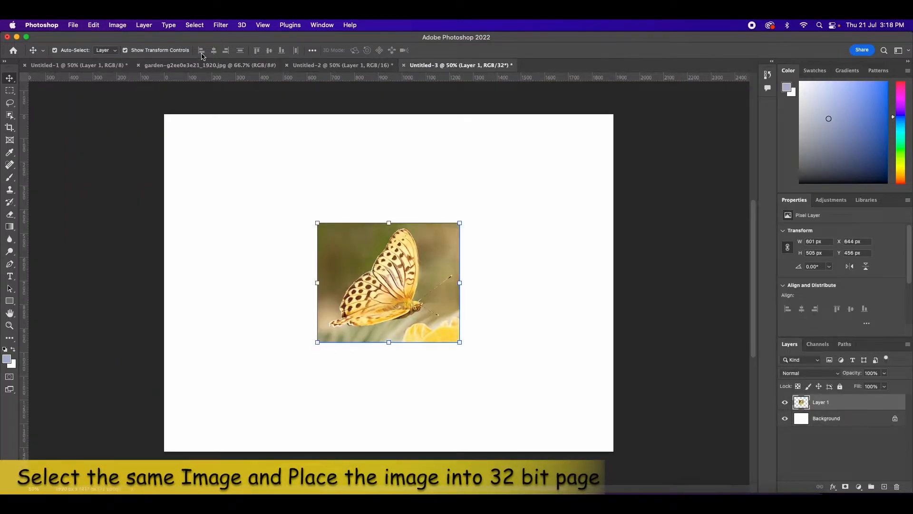
{"action": "left_click", "coordinate": [139, 65]}
Enlarge the butterfly layer in the 32-bit document to about 1890 x 1588 px and position it to cover the canvas.
{"action": "left_click_drag", "start_coordinate": [317, 224], "coordinate": [158, 185]}
{"action": "left_click_drag", "start_coordinate": [357, 217], "coordinate": [321, 212]}
{"action": "left_click_drag", "start_coordinate": [432, 338], "coordinate": [573, 374]}
{"action": "left_click_drag", "start_coordinate": [559, 279], "coordinate": [615, 282]}
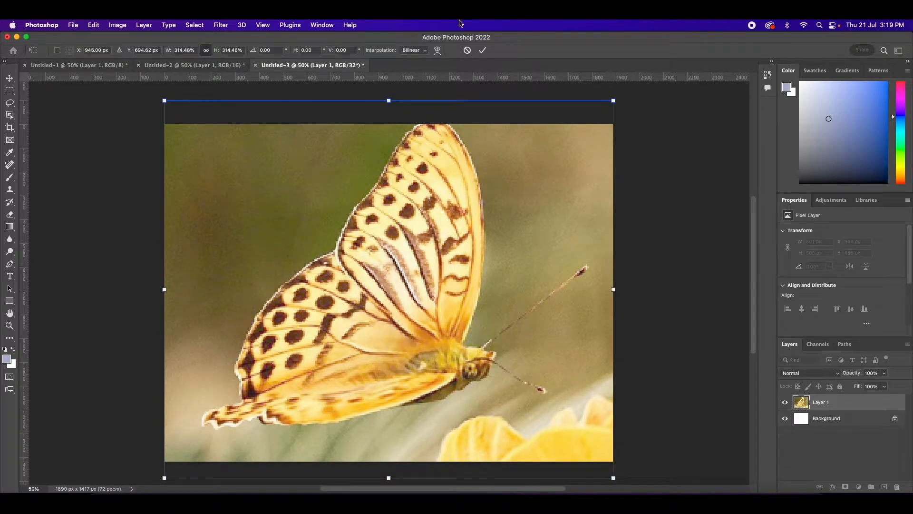
{"action": "left_click_drag", "start_coordinate": [477, 149], "coordinate": [476, 169]}
{"action": "left_click", "coordinate": [482, 50]}
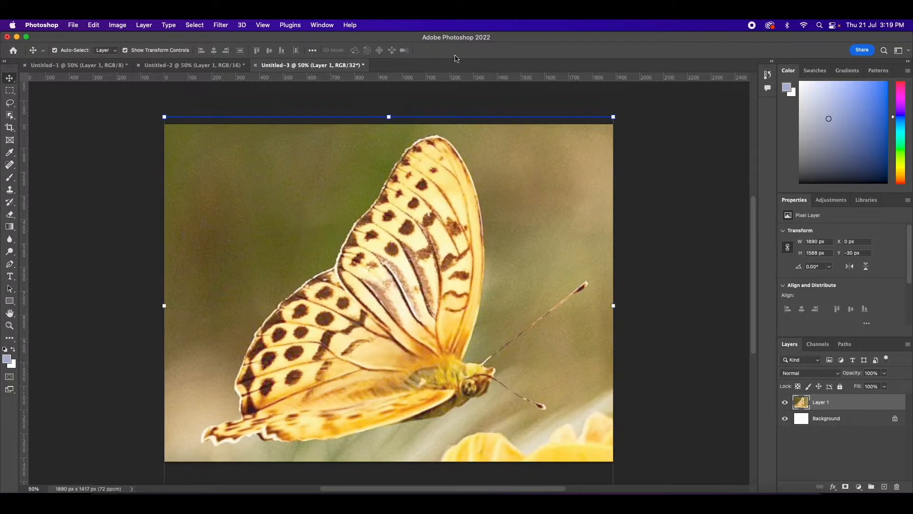
Enlarge the butterfly layer in the 16-bit document to about 1904 x 1600 px so it covers the canvas.
{"action": "left_click", "coordinate": [218, 67]}
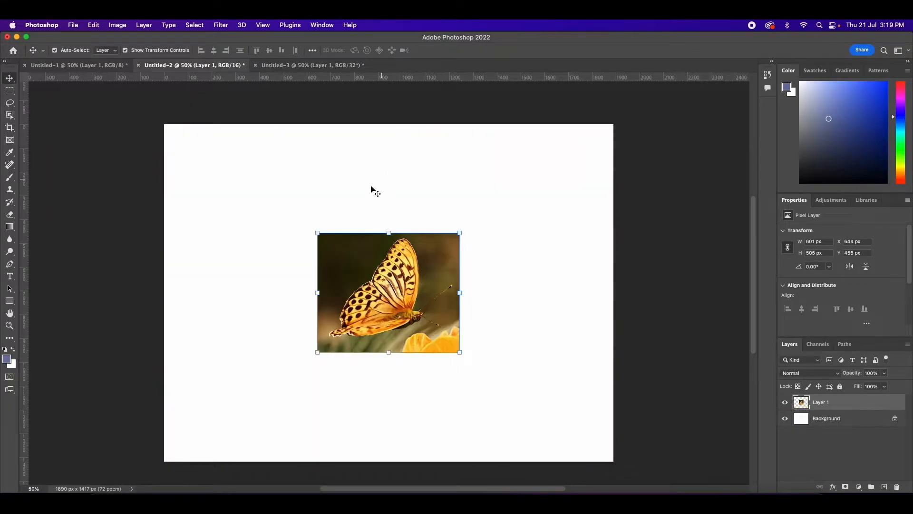
{"action": "left_click_drag", "start_coordinate": [316, 232], "coordinate": [164, 110]}
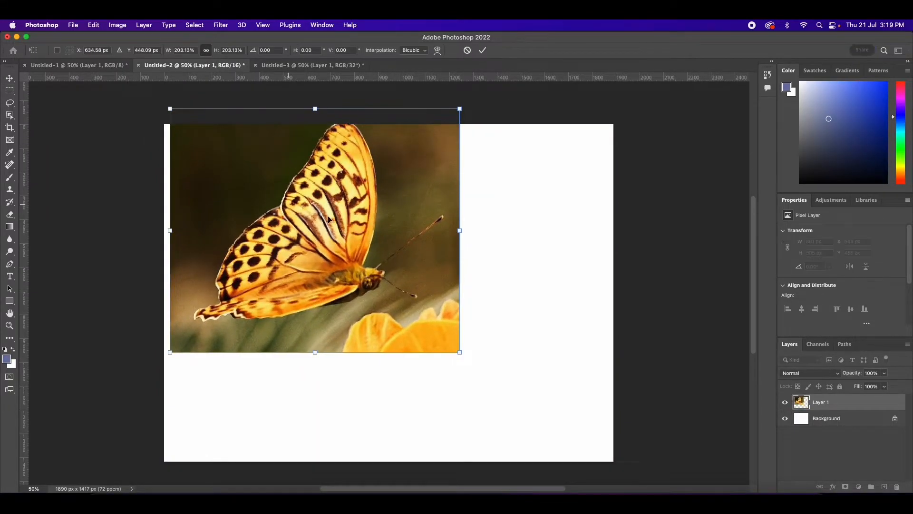
{"action": "left_click_drag", "start_coordinate": [356, 223], "coordinate": [361, 231]}
{"action": "left_click_drag", "start_coordinate": [461, 368], "coordinate": [672, 431]}
{"action": "left_click", "coordinate": [483, 50]}
Enlarge the butterfly layer in the 8-bit document to about 1890 x 1588 px, position it over the canvas and deselect it.
{"action": "left_click", "coordinate": [78, 64]}
{"action": "left_click_drag", "start_coordinate": [318, 224], "coordinate": [137, 177]}
{"action": "left_click_drag", "start_coordinate": [365, 203], "coordinate": [342, 204]}
{"action": "left_click_drag", "start_coordinate": [439, 344], "coordinate": [611, 403]}
{"action": "left_click_drag", "start_coordinate": [566, 284], "coordinate": [610, 292]}
{"action": "left_click", "coordinate": [483, 51]}
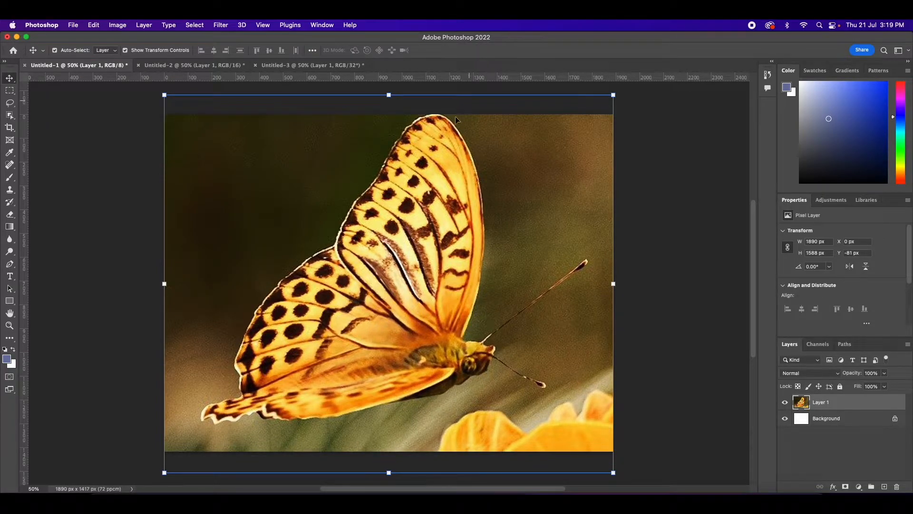
{"action": "left_click_drag", "start_coordinate": [414, 177], "coordinate": [417, 182]}
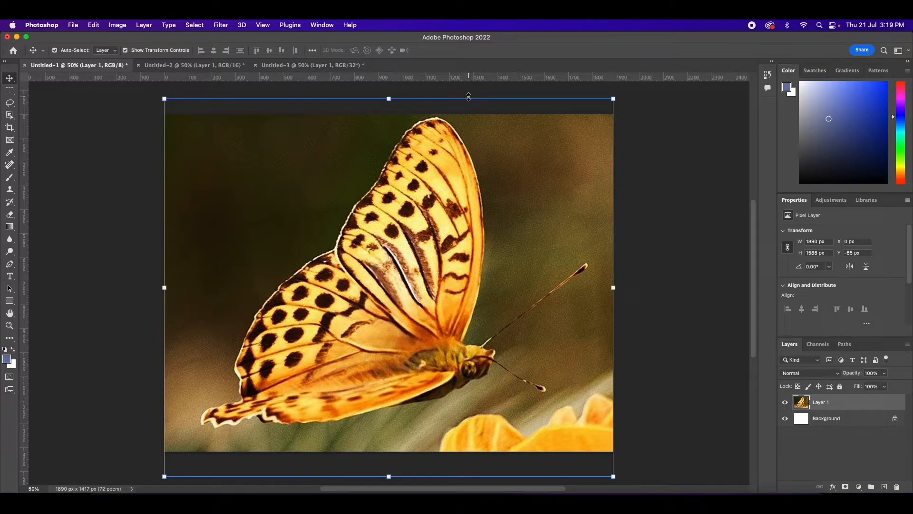
{"action": "left_click", "coordinate": [642, 143]}
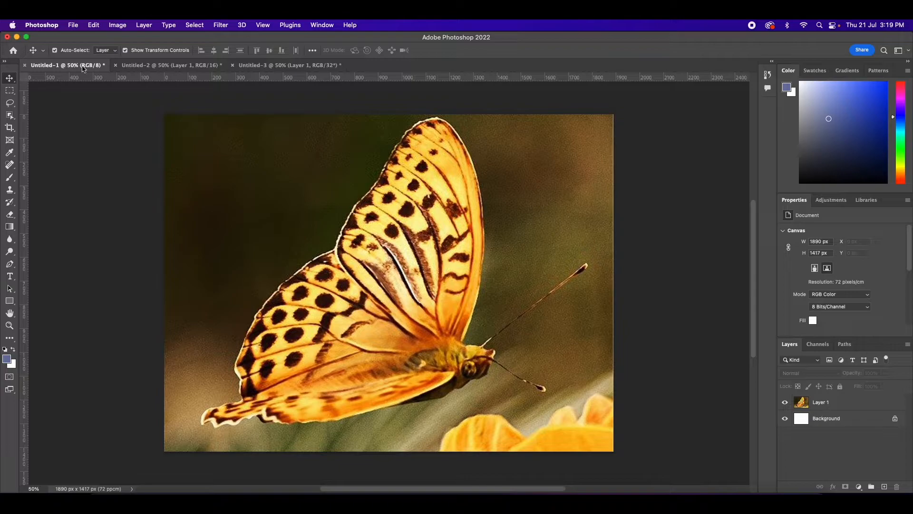
Float the 8-bit document in its own narrow window showing the butterfly's wings and head, placed beside the toolbar.
{"action": "left_click_drag", "start_coordinate": [56, 65], "coordinate": [76, 101]}
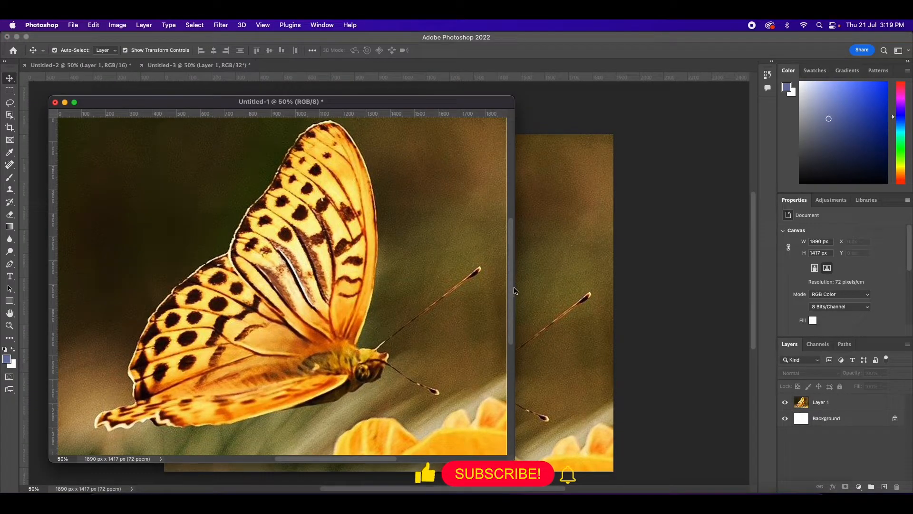
{"action": "left_click_drag", "start_coordinate": [516, 289], "coordinate": [390, 278]}
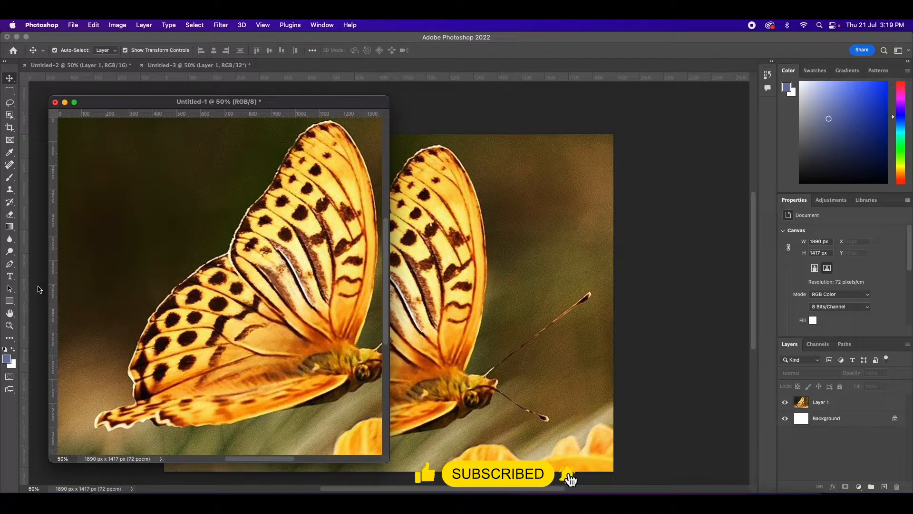
{"action": "left_click_drag", "start_coordinate": [48, 288], "coordinate": [132, 298]}
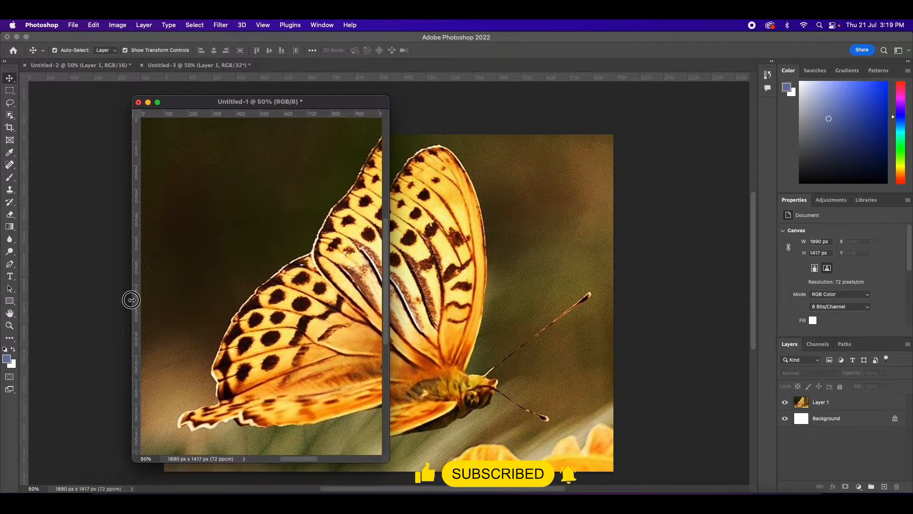
{"action": "left_click_drag", "start_coordinate": [302, 461], "coordinate": [317, 462]}
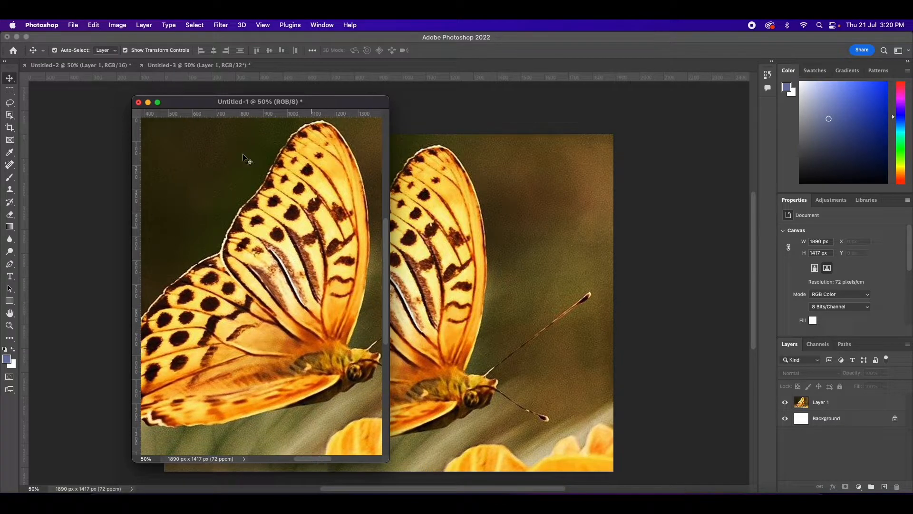
{"action": "left_click_drag", "start_coordinate": [183, 106], "coordinate": [122, 103]}
Float the 16-bit document in its own narrow window, framing the butterfly's wings and head.
{"action": "left_click_drag", "start_coordinate": [80, 65], "coordinate": [373, 117]}
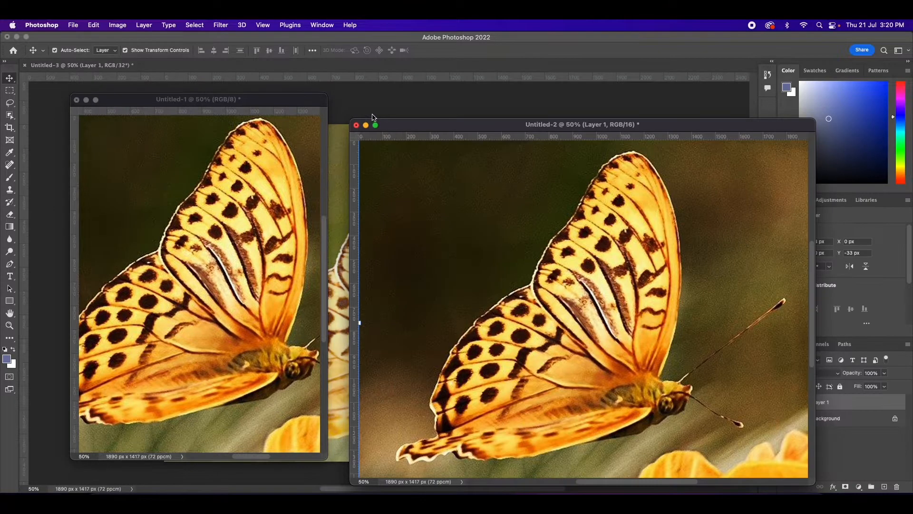
{"action": "left_click_drag", "start_coordinate": [351, 237], "coordinate": [516, 256]}
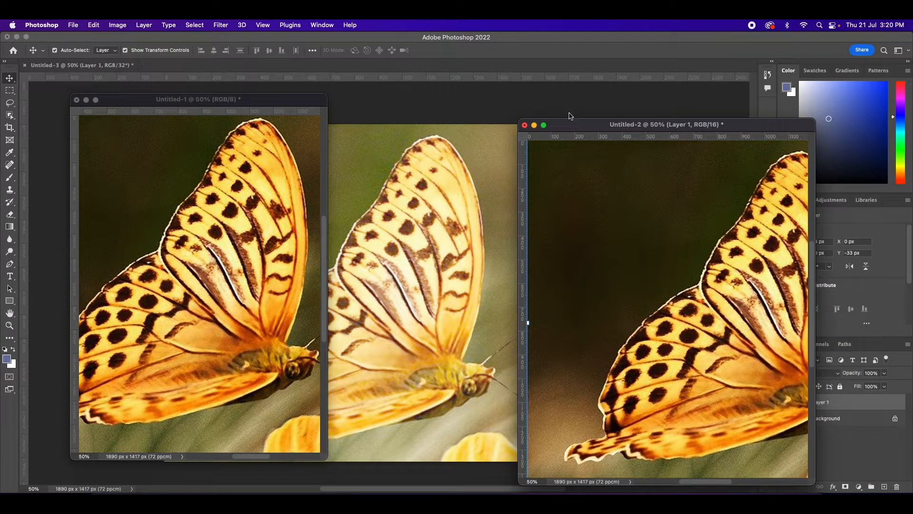
{"action": "left_click_drag", "start_coordinate": [584, 125], "coordinate": [495, 111]}
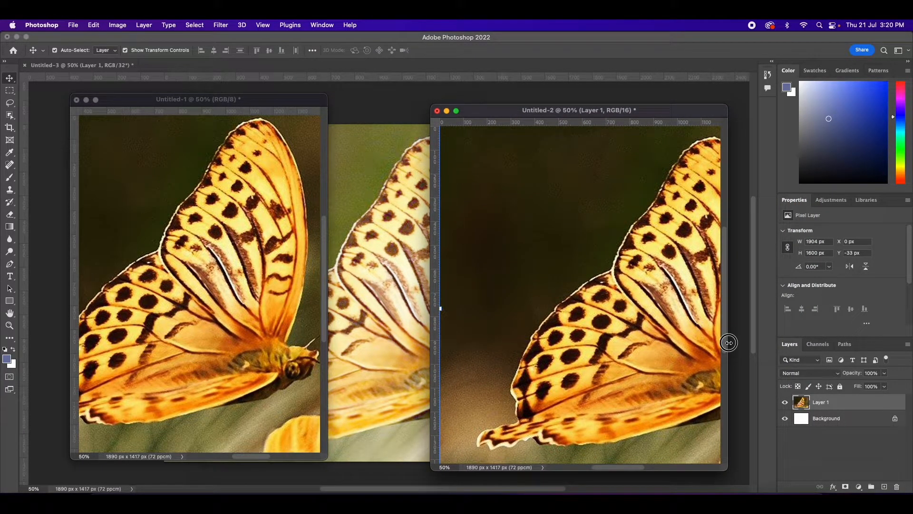
{"action": "left_click_drag", "start_coordinate": [728, 343], "coordinate": [695, 342]}
{"action": "left_click_drag", "start_coordinate": [591, 469], "coordinate": [607, 467]}
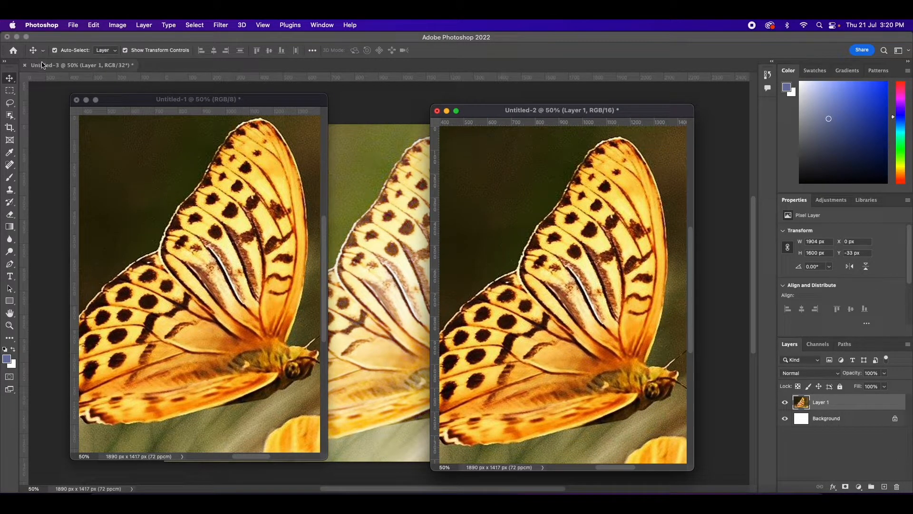
Float the 32-bit document in its own window and line up the 8-bit and 16-bit windows side by side beside the toolbar.
{"action": "left_click_drag", "start_coordinate": [59, 66], "coordinate": [360, 119]}
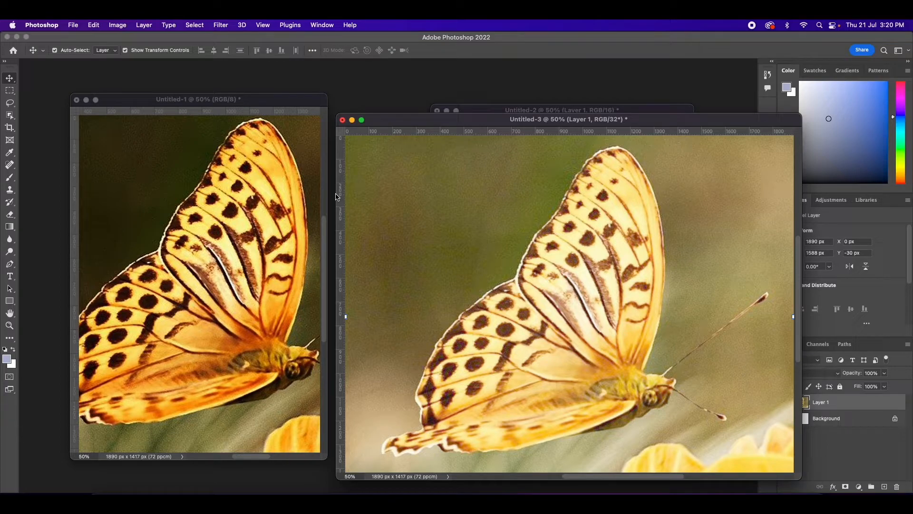
{"action": "left_click_drag", "start_coordinate": [334, 193], "coordinate": [537, 213]}
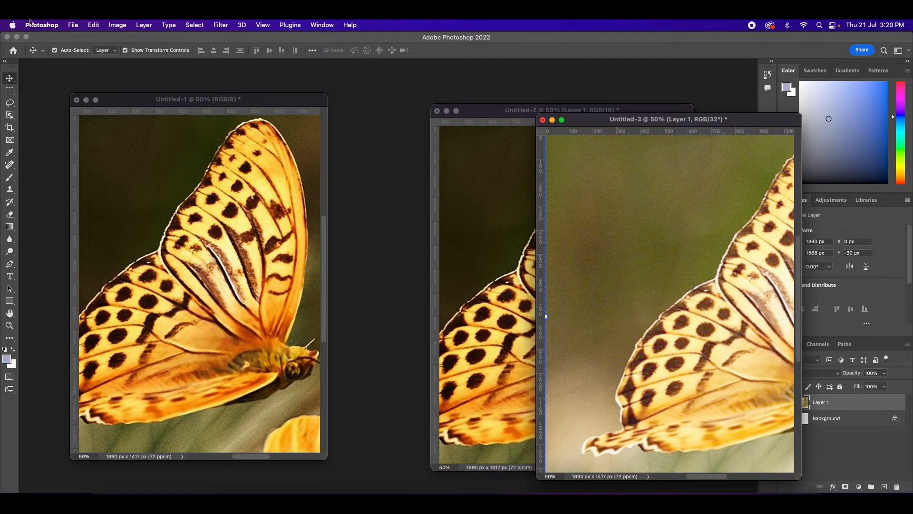
{"action": "left_click_drag", "start_coordinate": [151, 102], "coordinate": [110, 89]}
{"action": "left_click_drag", "start_coordinate": [466, 114], "coordinate": [329, 90]}
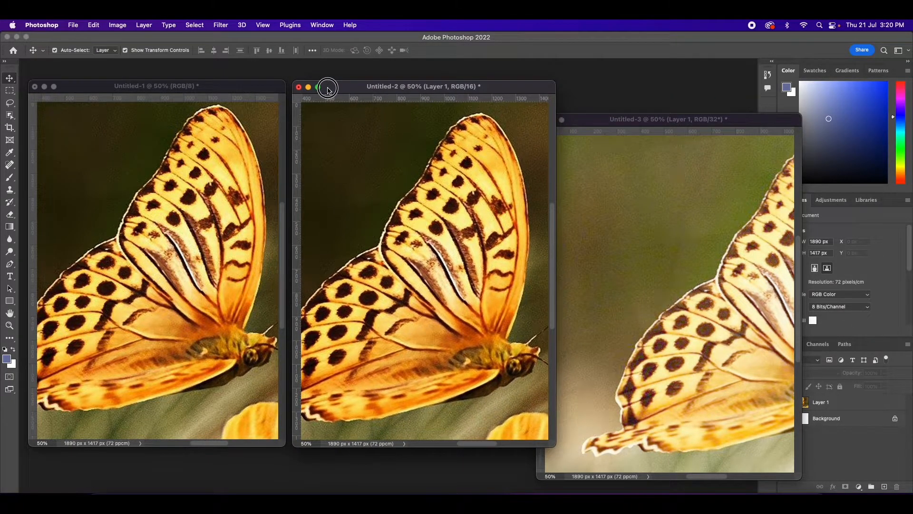
Narrow the 32-bit window around the butterfly's wings and head and place it directly beside the 16-bit window.
{"action": "left_click_drag", "start_coordinate": [645, 121], "coordinate": [510, 90]}
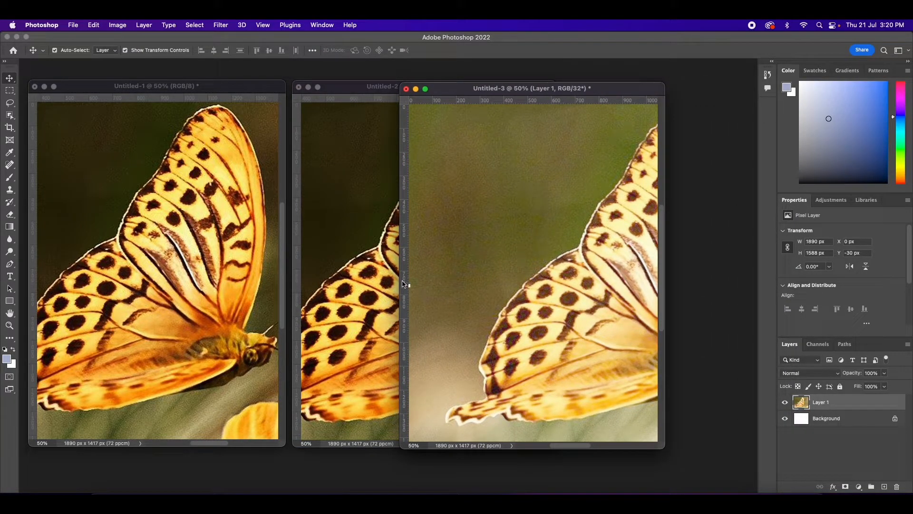
{"action": "left_click_drag", "start_coordinate": [399, 281], "coordinate": [461, 288]}
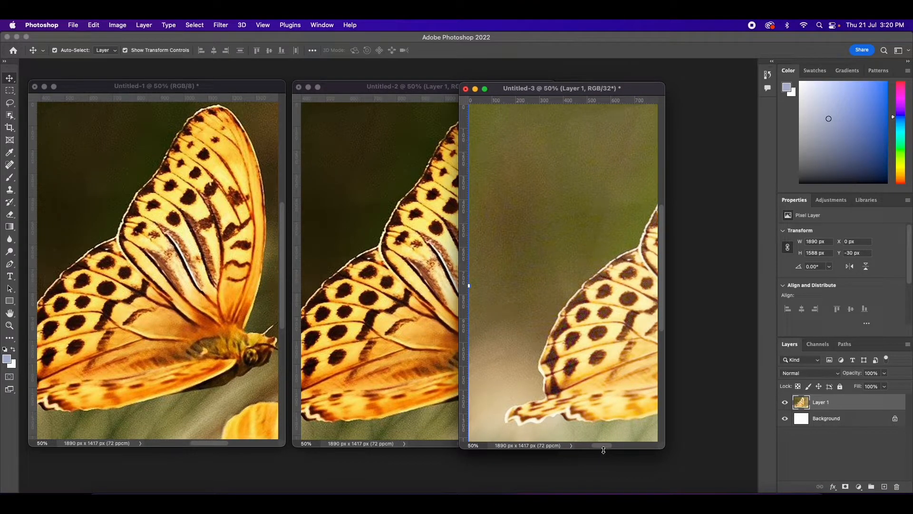
{"action": "left_click_drag", "start_coordinate": [603, 447], "coordinate": [617, 447]}
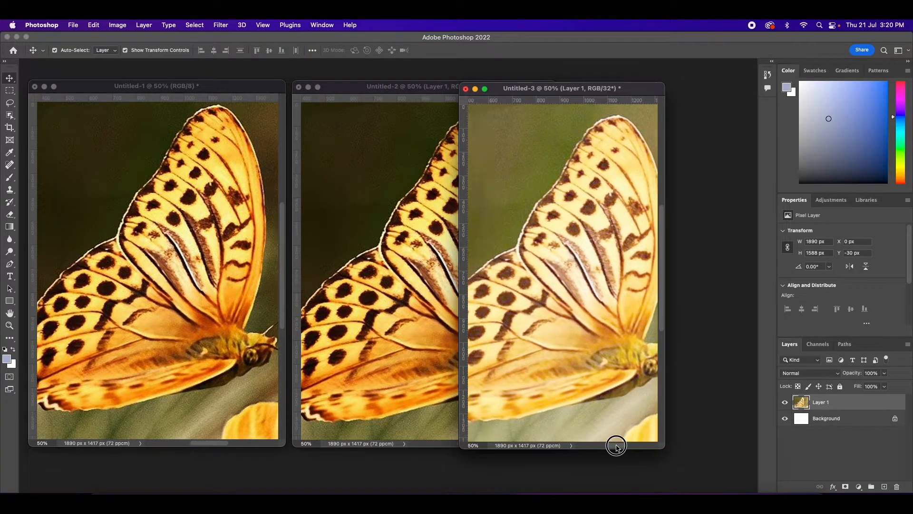
{"action": "left_click_drag", "start_coordinate": [541, 89], "coordinate": [640, 88]}
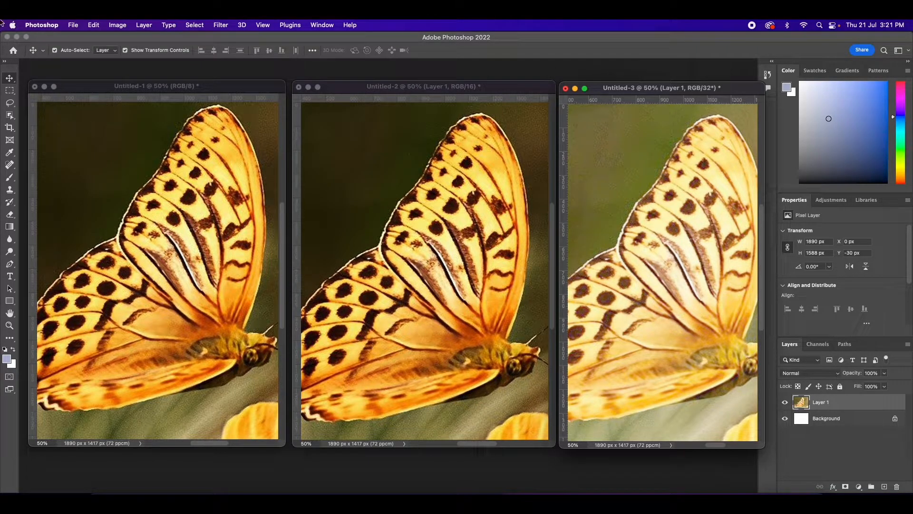
Close the 32-bit, 16-bit and 8-bit butterfly documents without saving them.
{"action": "left_click", "coordinate": [566, 89]}
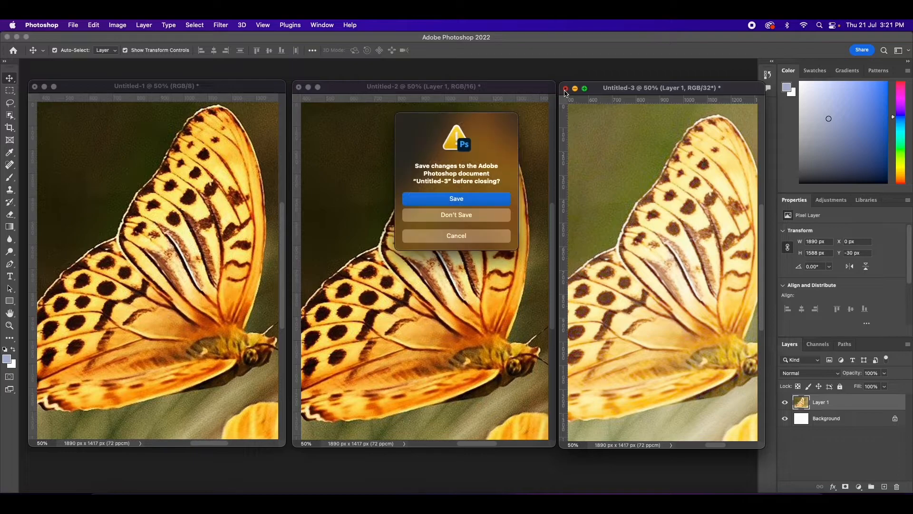
{"action": "left_click", "coordinate": [464, 215]}
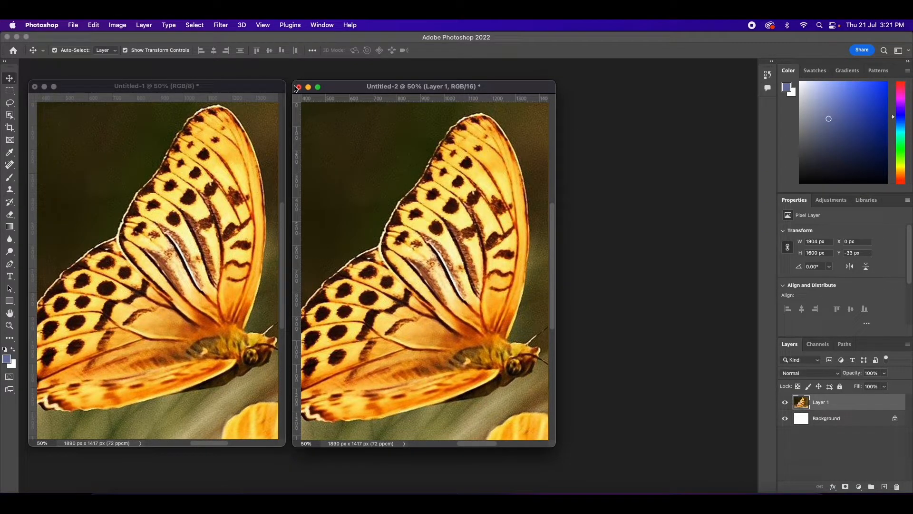
{"action": "left_click", "coordinate": [299, 87]}
{"action": "left_click", "coordinate": [426, 213]}
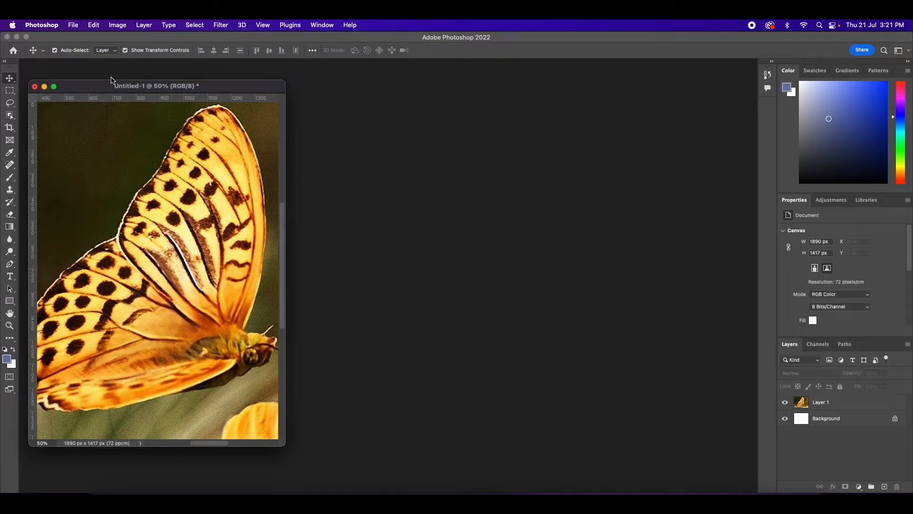
{"action": "left_click", "coordinate": [34, 87]}
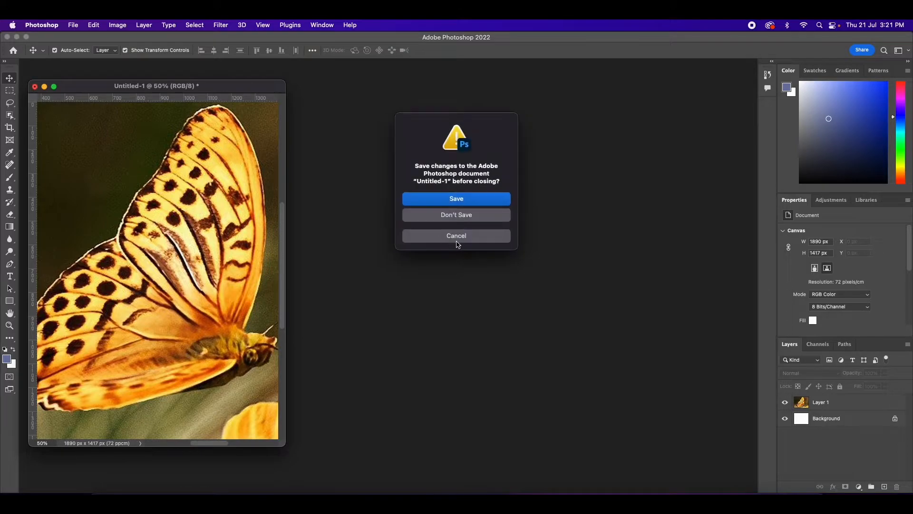
{"action": "left_click", "coordinate": [477, 217]}
Set up a new landscape photo document of 1890 x 1417 pixels at 72 pixels/centimeter.
{"action": "left_click", "coordinate": [33, 106]}
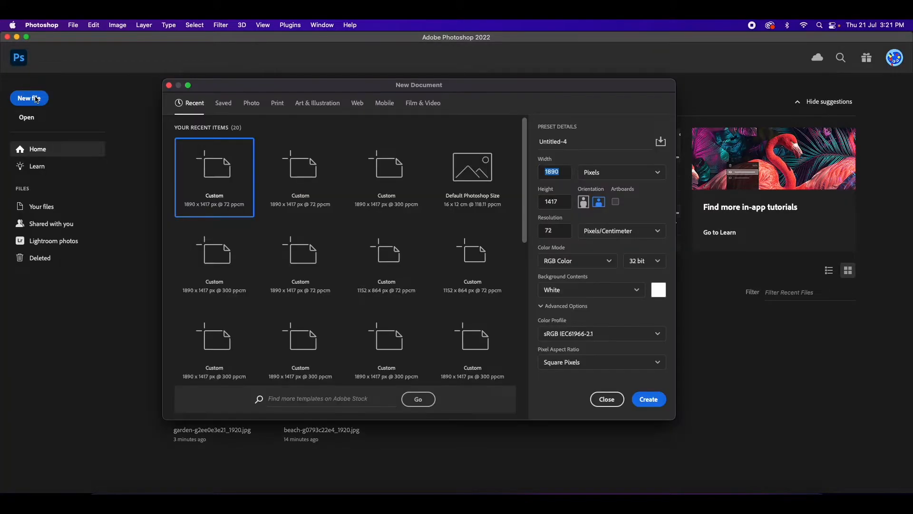
{"action": "left_click", "coordinate": [252, 102]}
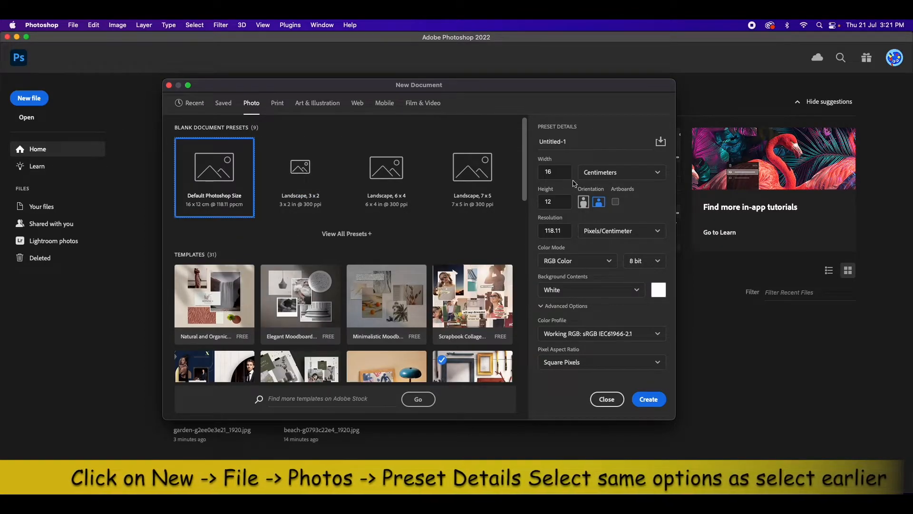
{"action": "left_click", "coordinate": [618, 172]}
{"action": "left_click", "coordinate": [593, 191]}
{"action": "left_click", "coordinate": [584, 202]}
{"action": "left_click", "coordinate": [598, 202]}
{"action": "double_click", "coordinate": [544, 226]}
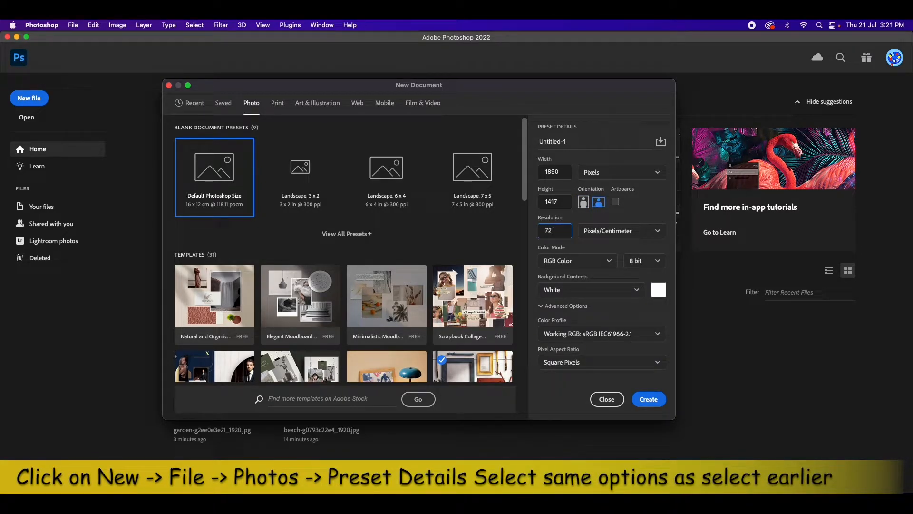
Set the new document's color mode to CMYK Color at 8 bit and create it.
{"action": "left_click", "coordinate": [615, 261]}
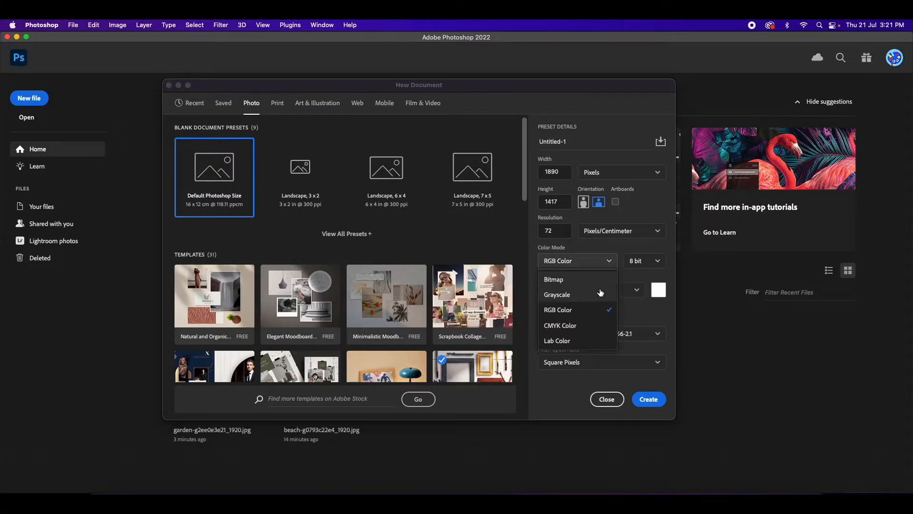
{"action": "left_click", "coordinate": [585, 328]}
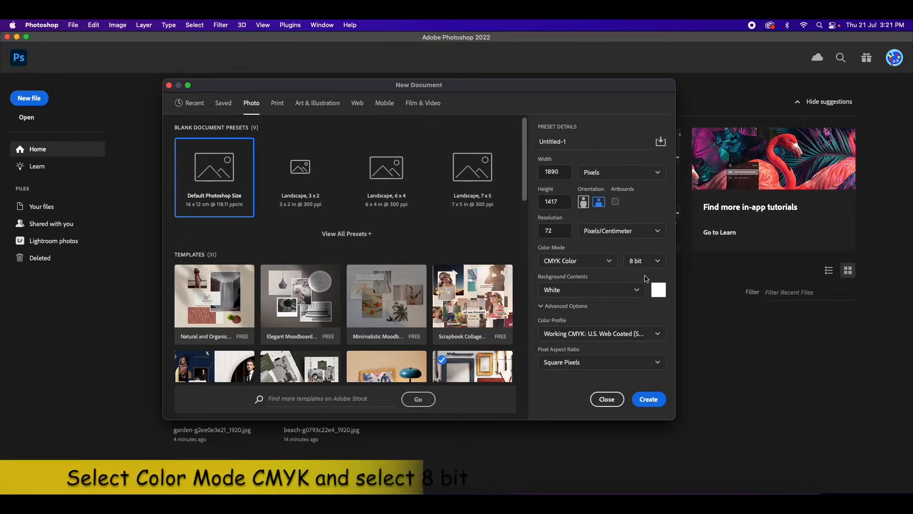
{"action": "left_click", "coordinate": [646, 262]}
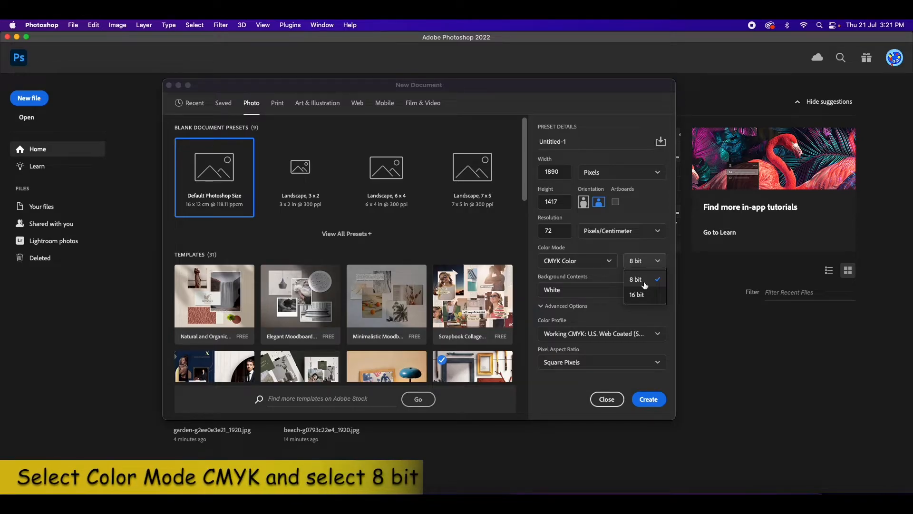
{"action": "left_click", "coordinate": [645, 284]}
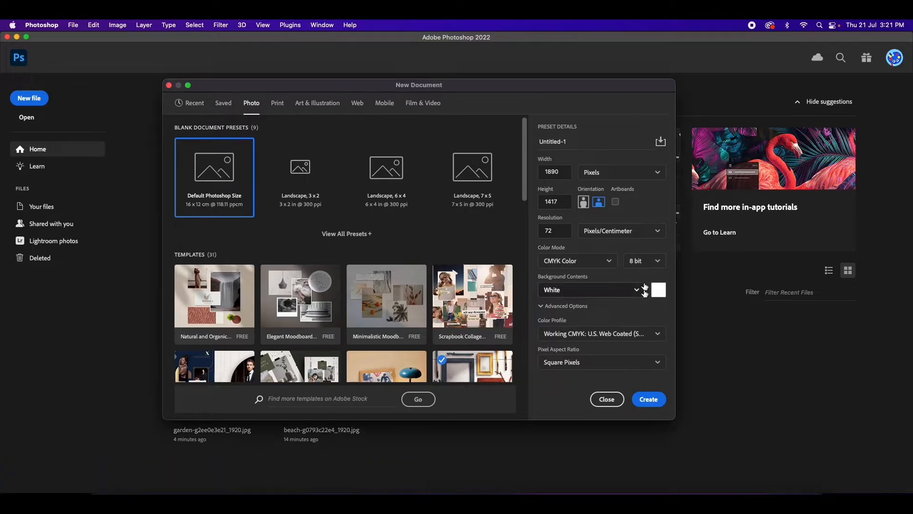
{"action": "left_click", "coordinate": [657, 400]}
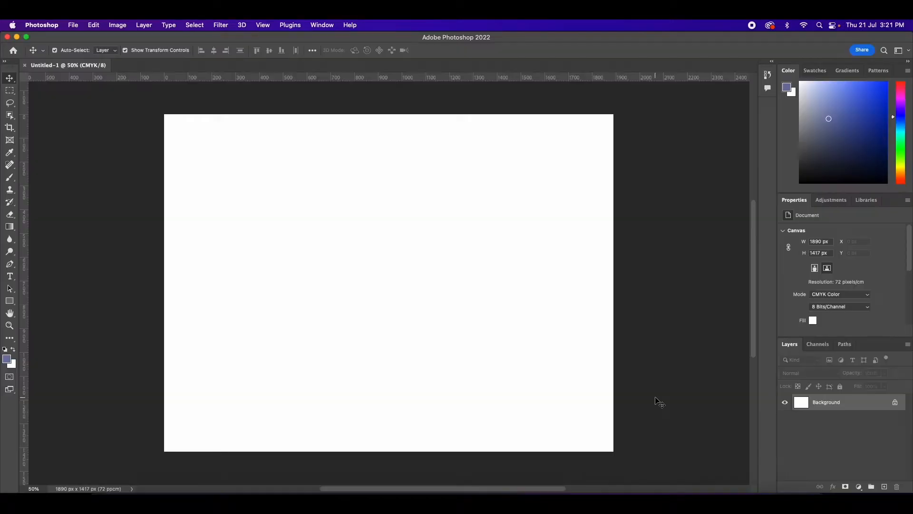
Preview the pictures in the IMAGES folder and open water-lily-gfd21a7b9d_1920.jpg.
{"action": "left_click", "coordinate": [73, 25]}
{"action": "left_click", "coordinate": [81, 47]}
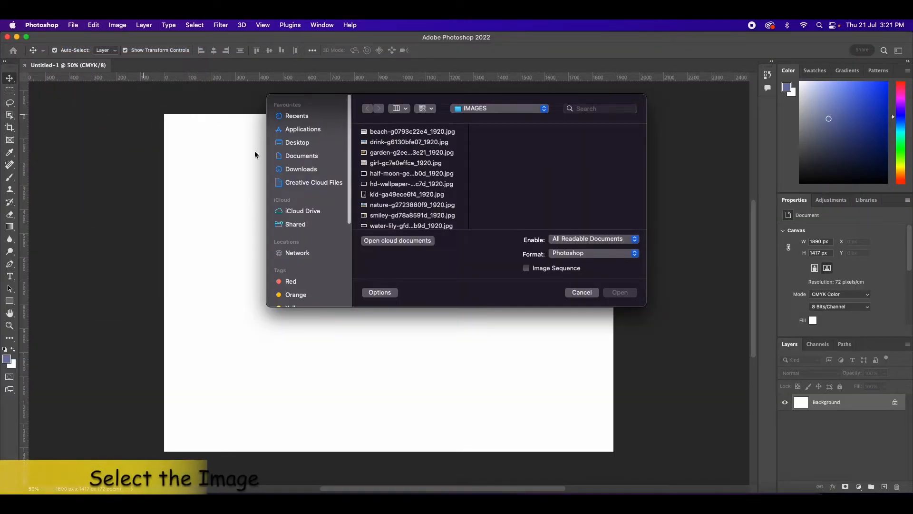
{"action": "left_click", "coordinate": [403, 163]}
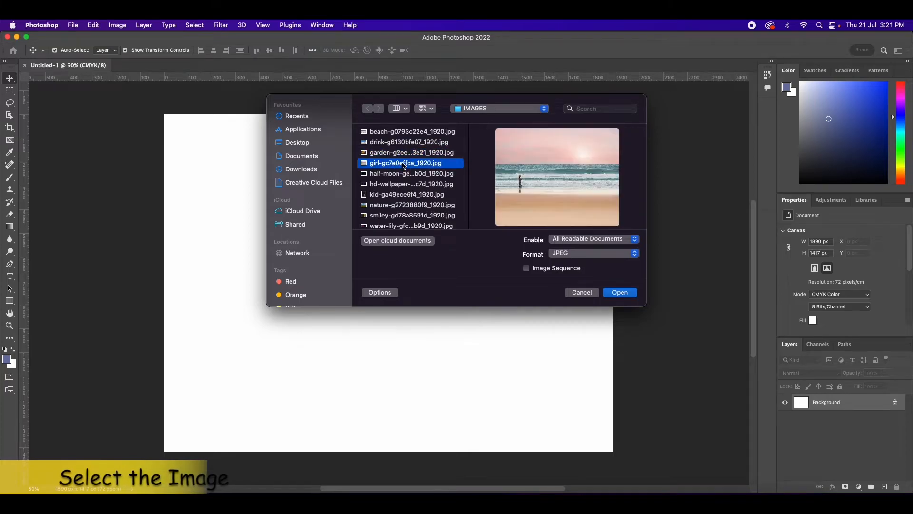
{"action": "left_click", "coordinate": [402, 173]}
{"action": "left_click", "coordinate": [398, 187]}
{"action": "left_click", "coordinate": [399, 195]}
{"action": "left_click", "coordinate": [397, 205]}
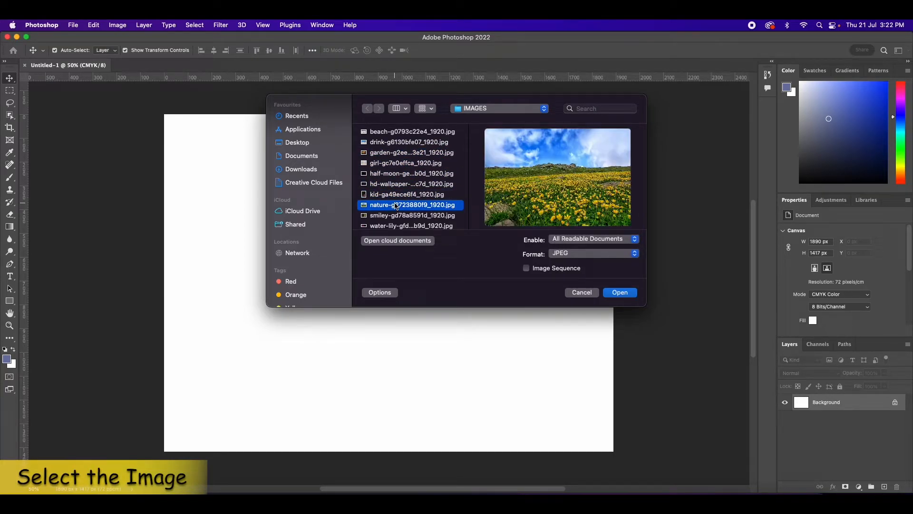
{"action": "left_click", "coordinate": [396, 216]}
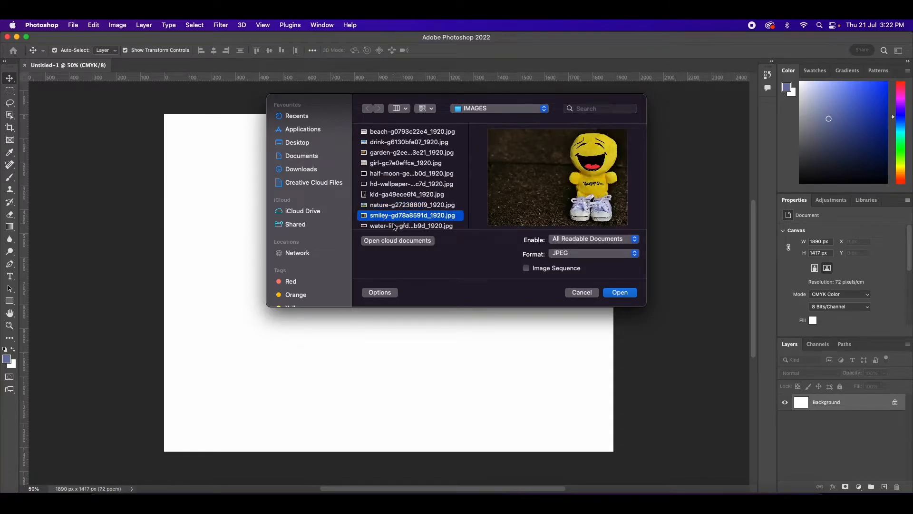
{"action": "left_click", "coordinate": [394, 226]}
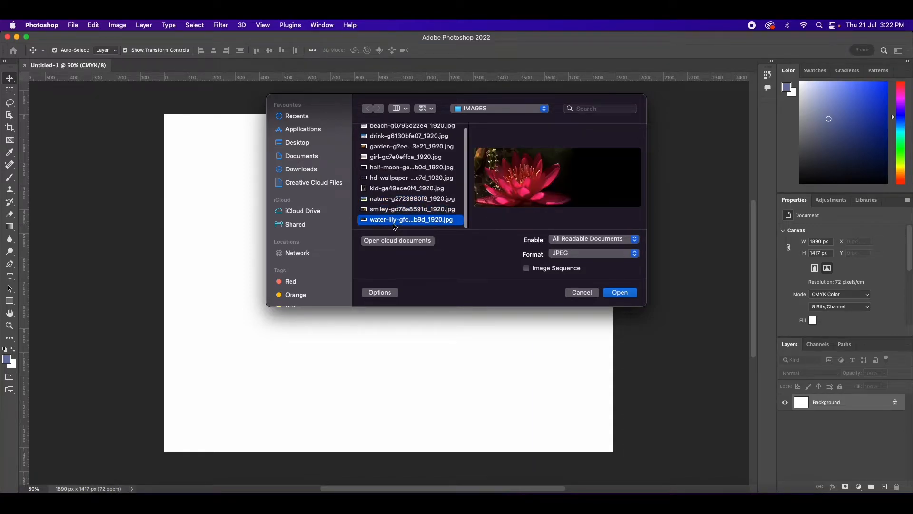
{"action": "left_click", "coordinate": [629, 295]}
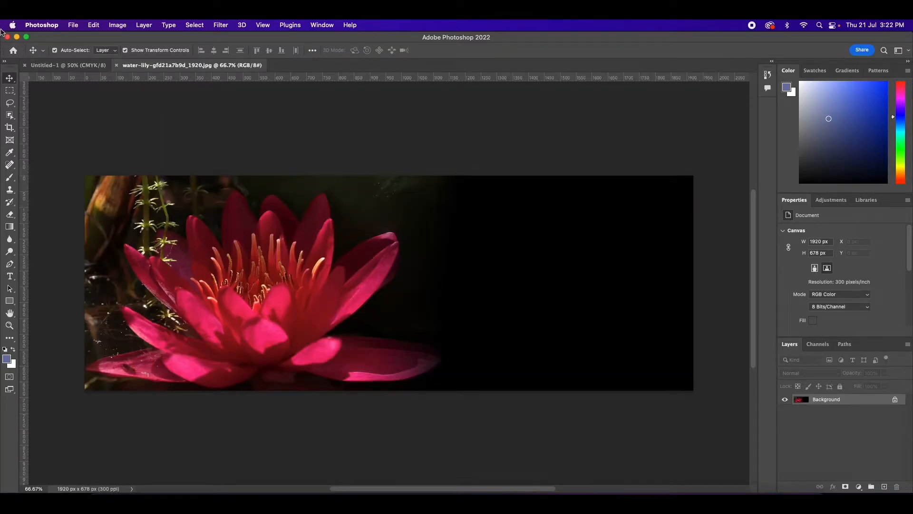
Copy a rectangular selection of about 1104 x 678 px around the pink water lily into the 8-bit CMYK document.
{"action": "left_click", "coordinate": [7, 92]}
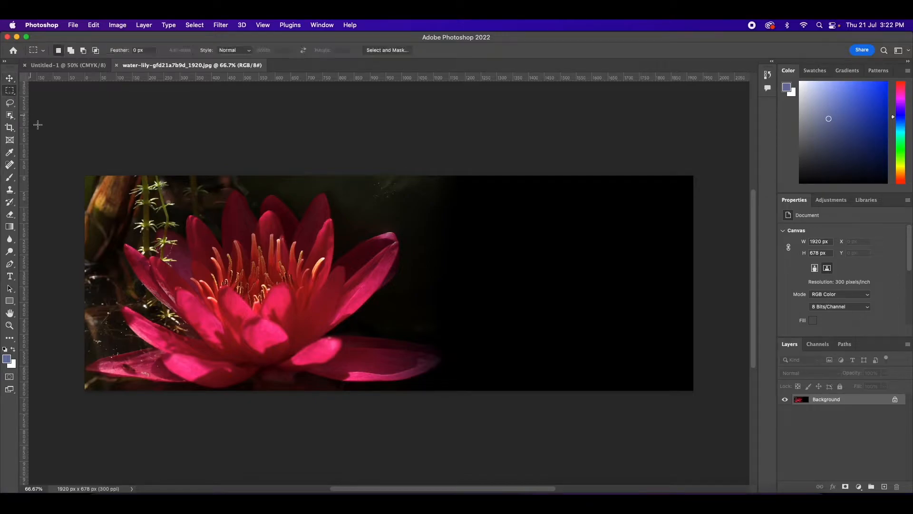
{"action": "left_click_drag", "start_coordinate": [84, 175], "coordinate": [434, 402]}
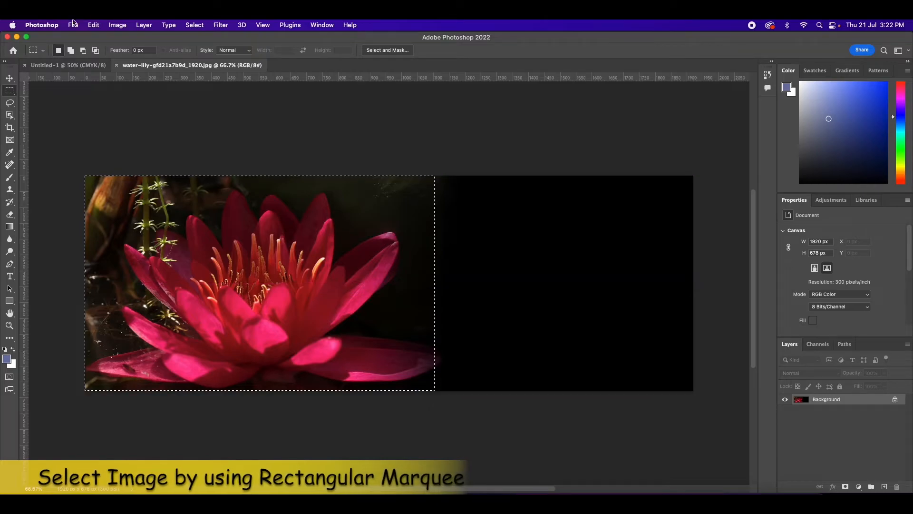
{"action": "left_click", "coordinate": [9, 78]}
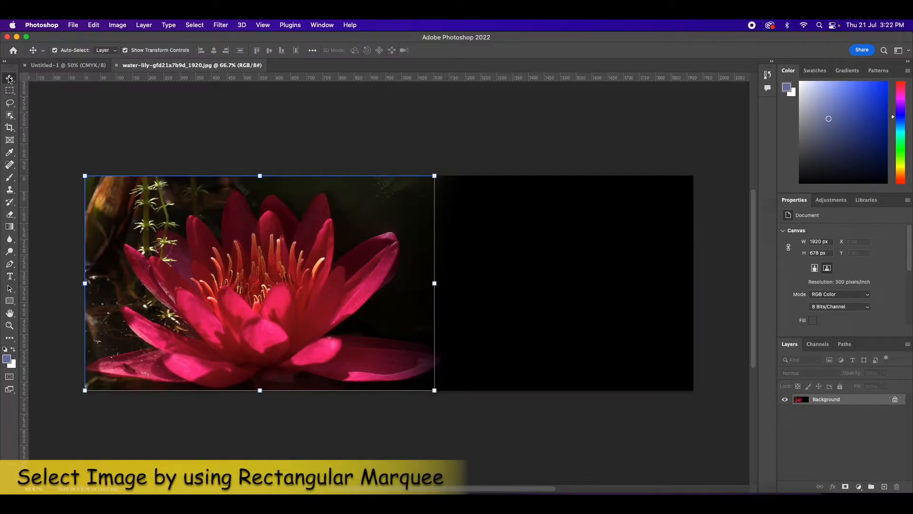
{"action": "left_click", "coordinate": [43, 67]}
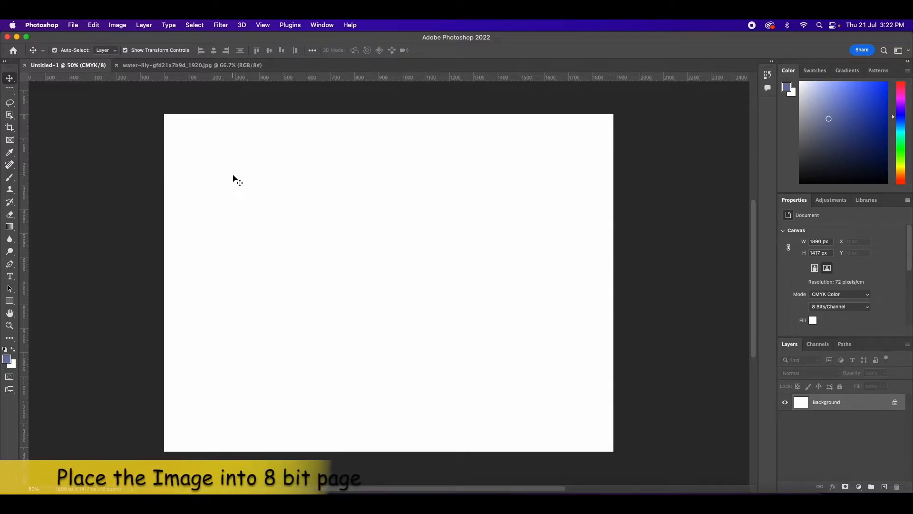
{"action": "key", "text": "super+v"}
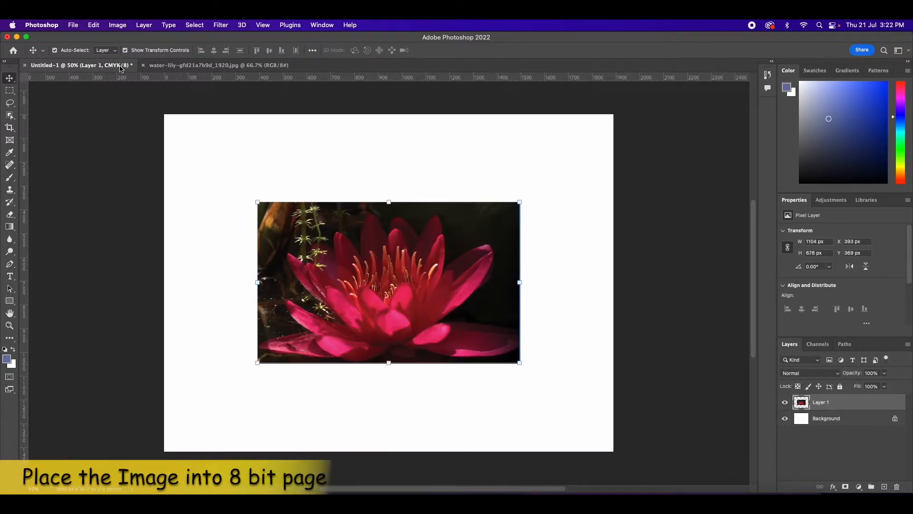
Start a new landscape photo document measured in pixels, 1890 x 1417.
{"action": "left_click", "coordinate": [73, 25]}
{"action": "left_click", "coordinate": [78, 36]}
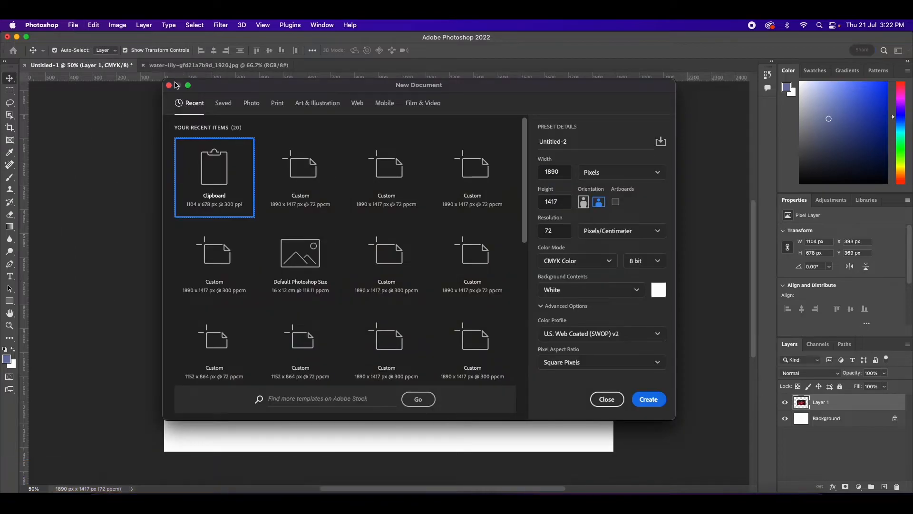
{"action": "left_click", "coordinate": [249, 103]}
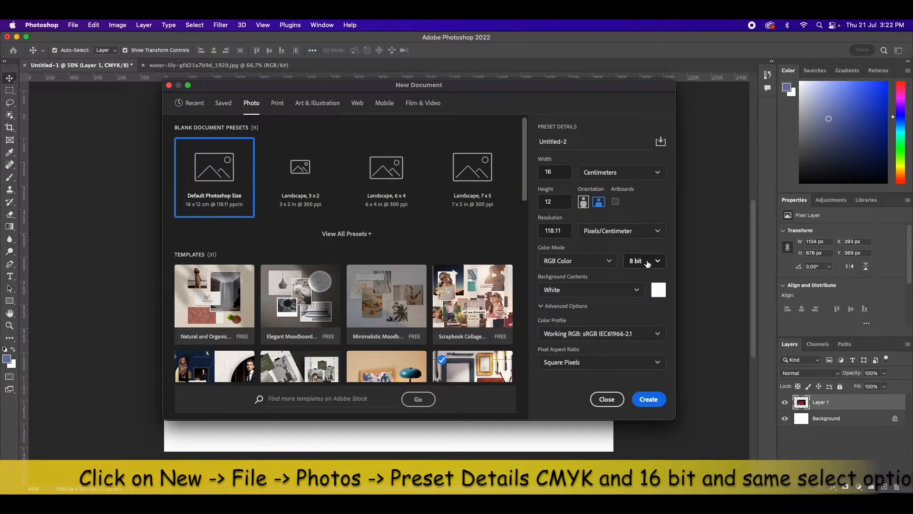
{"action": "left_click", "coordinate": [647, 261]}
{"action": "left_click", "coordinate": [636, 280]}
{"action": "left_click", "coordinate": [622, 172]}
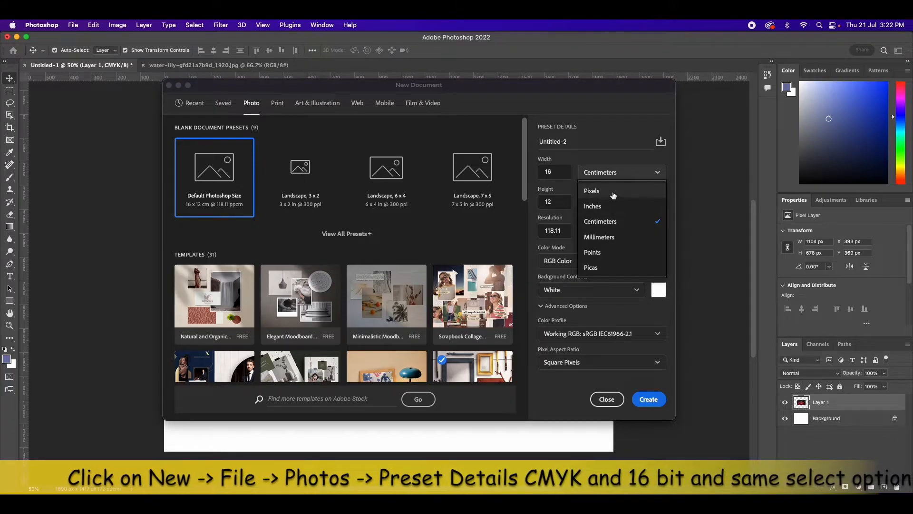
{"action": "left_click", "coordinate": [613, 190]}
Set the new document to CMYK Color at 16 bit with a resolution of 72 pixels/centimeter and create it.
{"action": "left_click", "coordinate": [643, 261]}
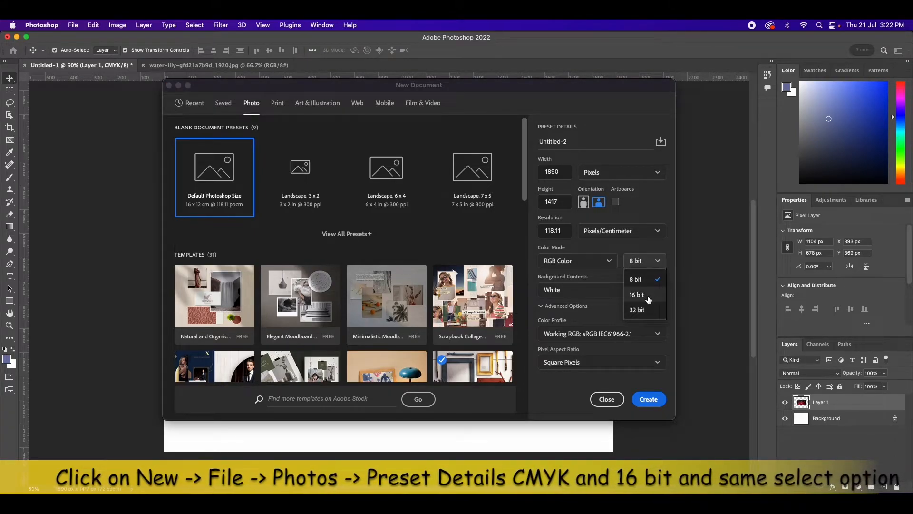
{"action": "left_click", "coordinate": [590, 263]}
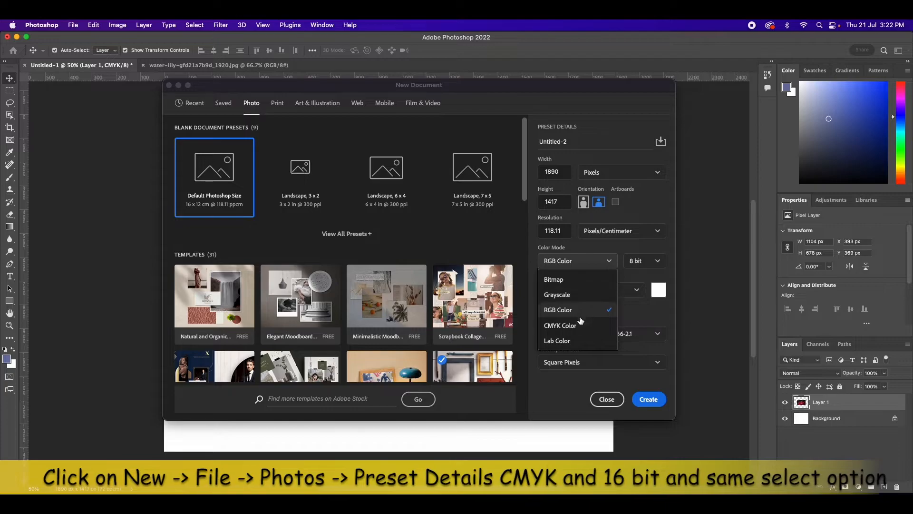
{"action": "left_click", "coordinate": [592, 322]}
{"action": "left_click", "coordinate": [655, 265]}
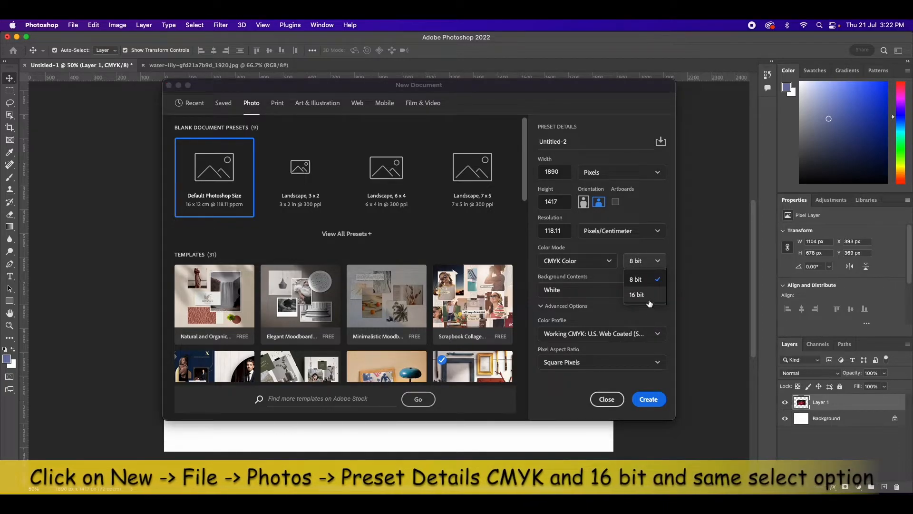
{"action": "left_click", "coordinate": [648, 294]}
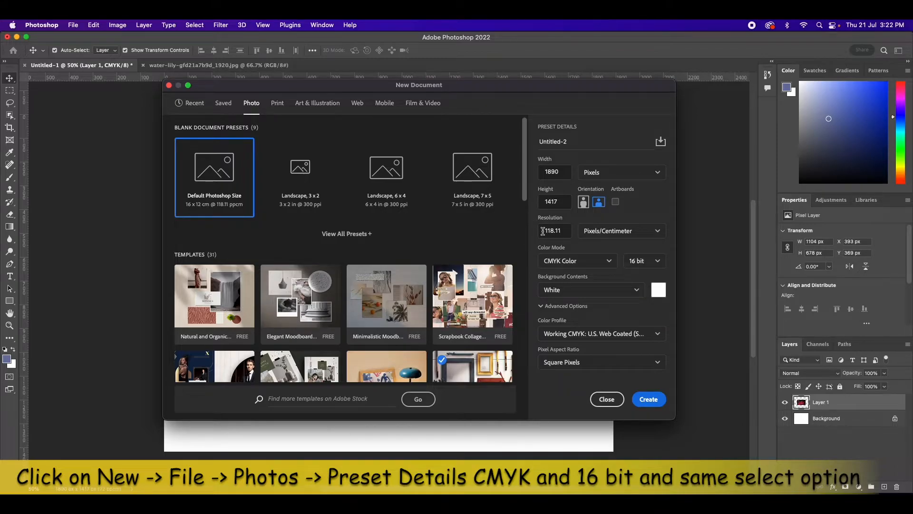
{"action": "left_click_drag", "start_coordinate": [566, 233], "coordinate": [541, 230]}
{"action": "left_click", "coordinate": [648, 400]}
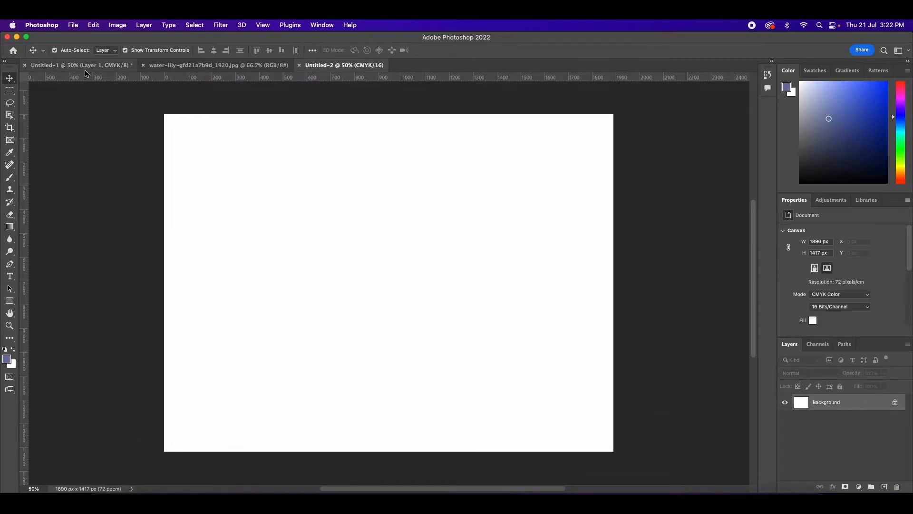
Paste the copied water lily selection into the 16-bit CMYK document and close the source water lily photo.
{"action": "left_click", "coordinate": [150, 68]}
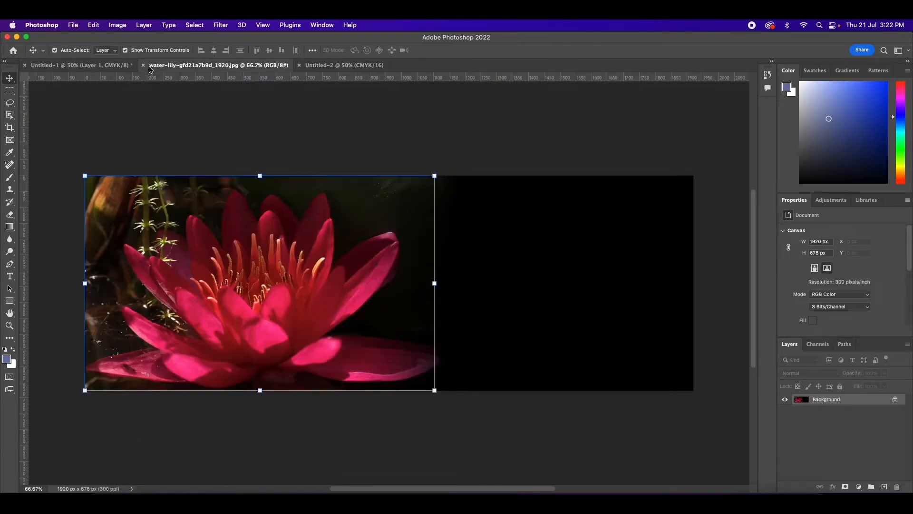
{"action": "left_click", "coordinate": [316, 65]}
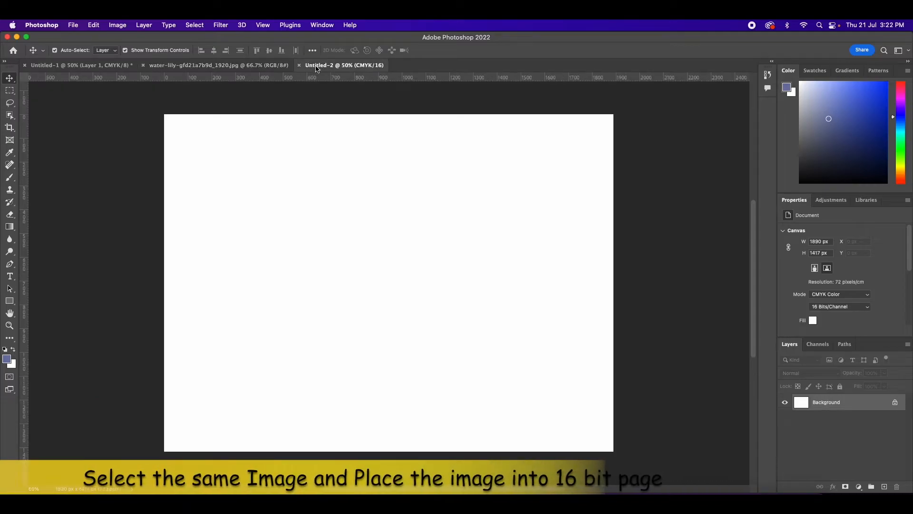
{"action": "key", "text": "super+v"}
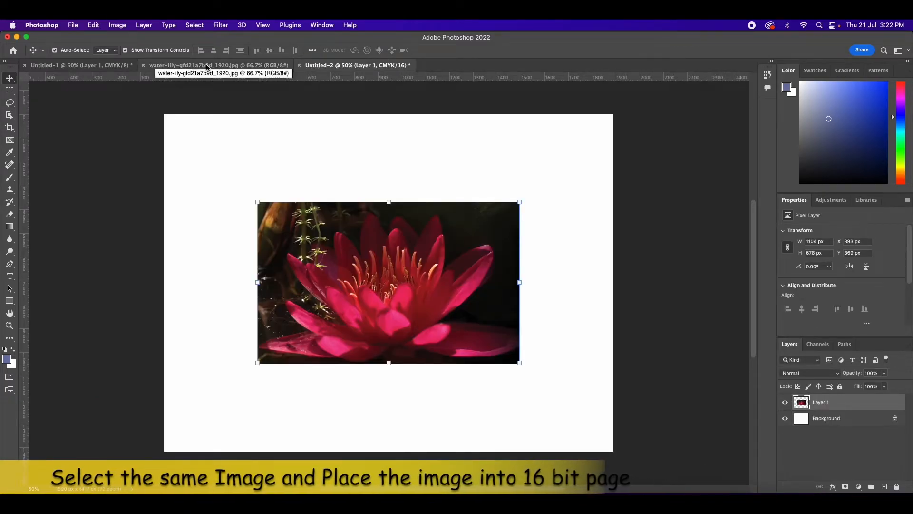
{"action": "left_click", "coordinate": [143, 66]}
Enlarge the pasted lily in the 16-bit document to about 2344 x 1439 px, covering the whole canvas, and commit the transform.
{"action": "left_click_drag", "start_coordinate": [258, 203], "coordinate": [150, 169]}
{"action": "left_click_drag", "start_coordinate": [338, 142], "coordinate": [338, 125]}
{"action": "left_click_drag", "start_coordinate": [322, 182], "coordinate": [337, 169]}
{"action": "left_click_drag", "start_coordinate": [553, 354], "coordinate": [610, 402]}
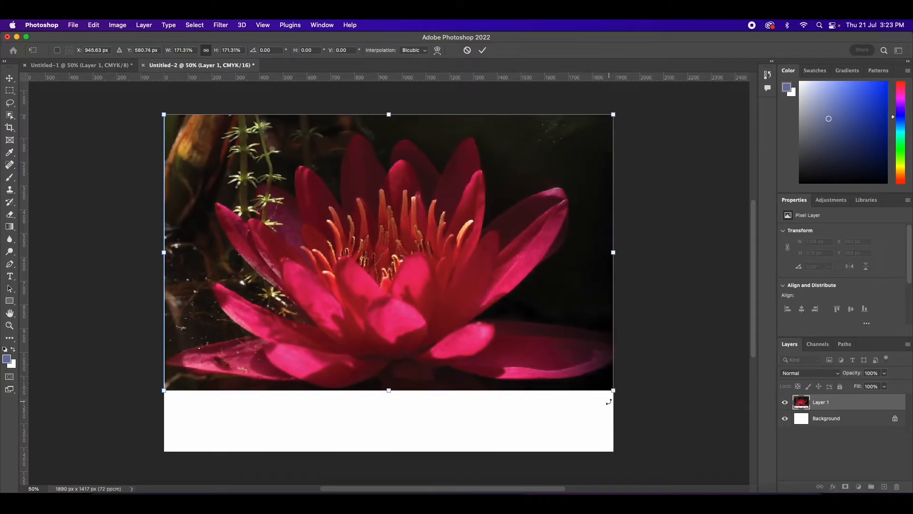
{"action": "left_click_drag", "start_coordinate": [389, 390], "coordinate": [396, 456]}
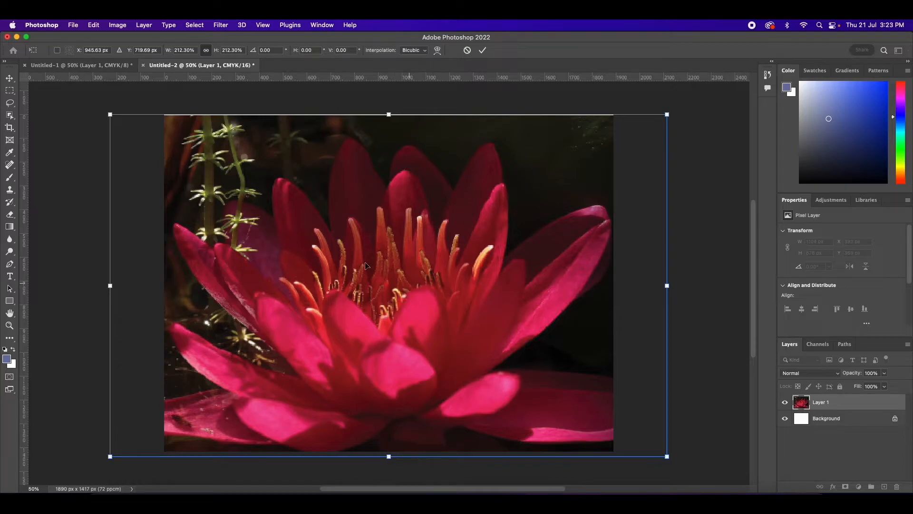
{"action": "left_click", "coordinate": [483, 50]}
Enlarge the lily layer in the 8-bit CMYK document to about 2338 x 1435 px, covering the whole canvas, and commit it.
{"action": "left_click", "coordinate": [56, 64]}
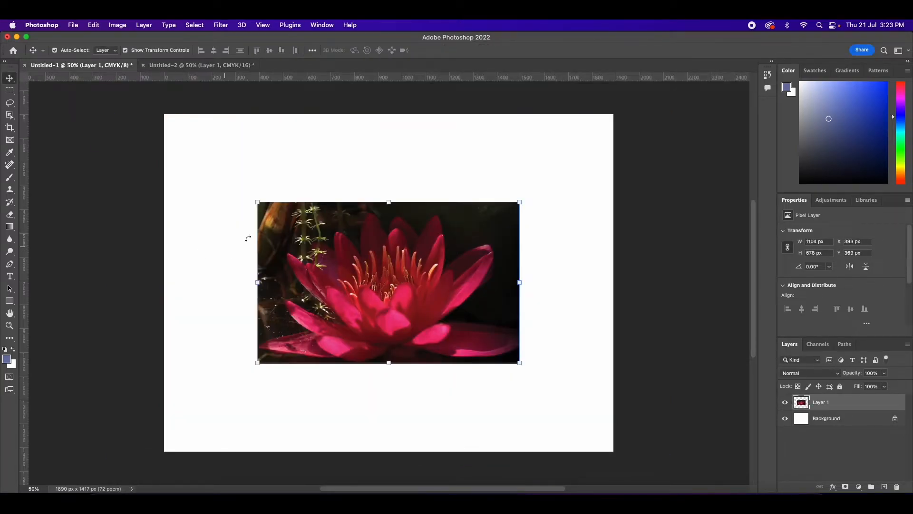
{"action": "left_click_drag", "start_coordinate": [259, 203], "coordinate": [143, 171]}
{"action": "left_click_drag", "start_coordinate": [519, 361], "coordinate": [605, 437]}
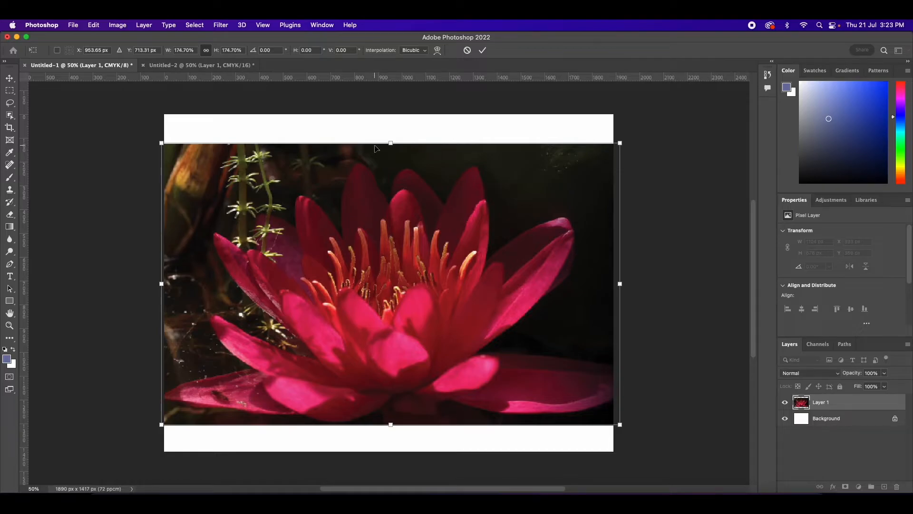
{"action": "left_click_drag", "start_coordinate": [391, 143], "coordinate": [389, 115]}
{"action": "left_click_drag", "start_coordinate": [389, 425], "coordinate": [389, 455]}
{"action": "left_click", "coordinate": [482, 50]}
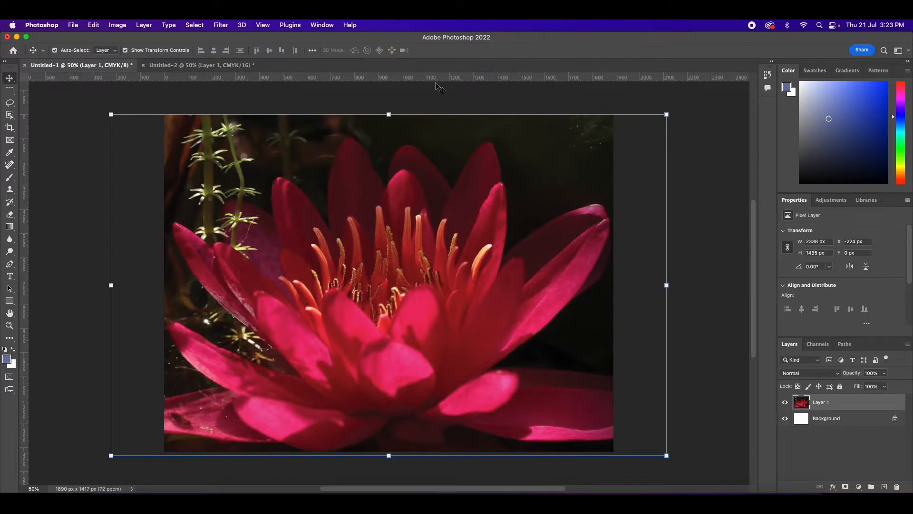
Float the 8-bit and 16-bit CMYK documents in separate windows next to each other.
{"action": "left_click", "coordinate": [149, 95]}
{"action": "left_click_drag", "start_coordinate": [82, 65], "coordinate": [97, 109]}
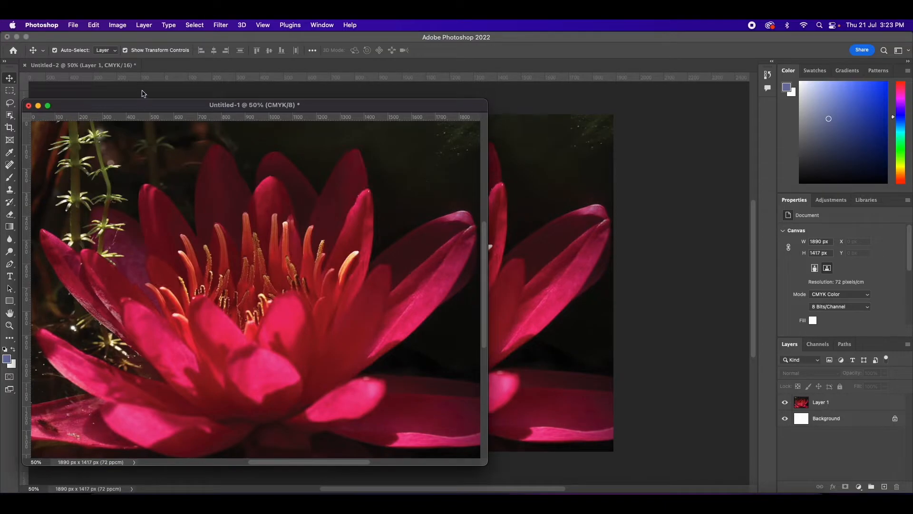
{"action": "left_click_drag", "start_coordinate": [109, 67], "coordinate": [484, 109]}
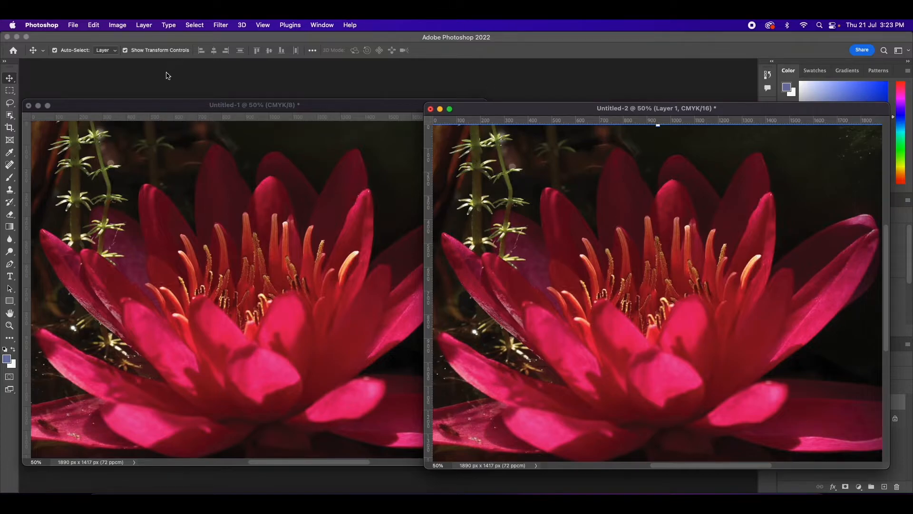
Move the 8-bit CMYK window up slightly, narrow it clear of the 16-bit window and center the flower in it.
{"action": "left_click_drag", "start_coordinate": [120, 106], "coordinate": [121, 90]}
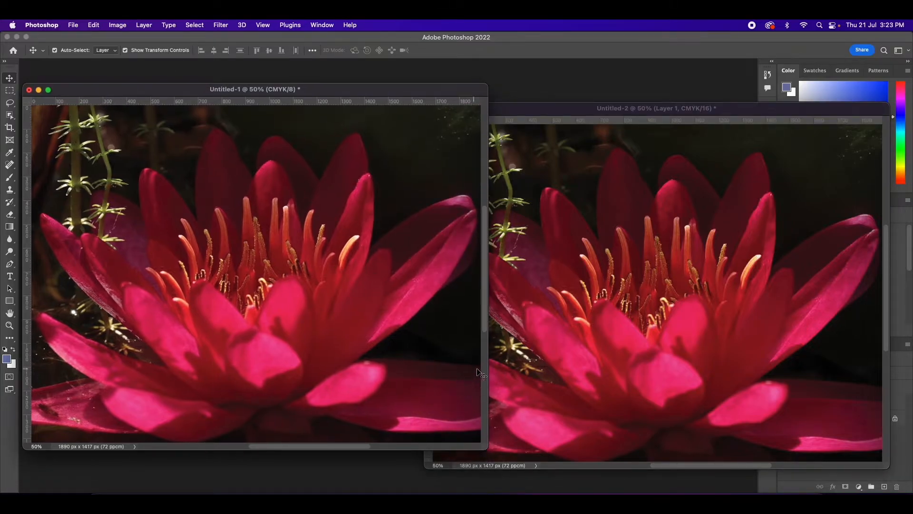
{"action": "left_click_drag", "start_coordinate": [490, 369], "coordinate": [367, 345]}
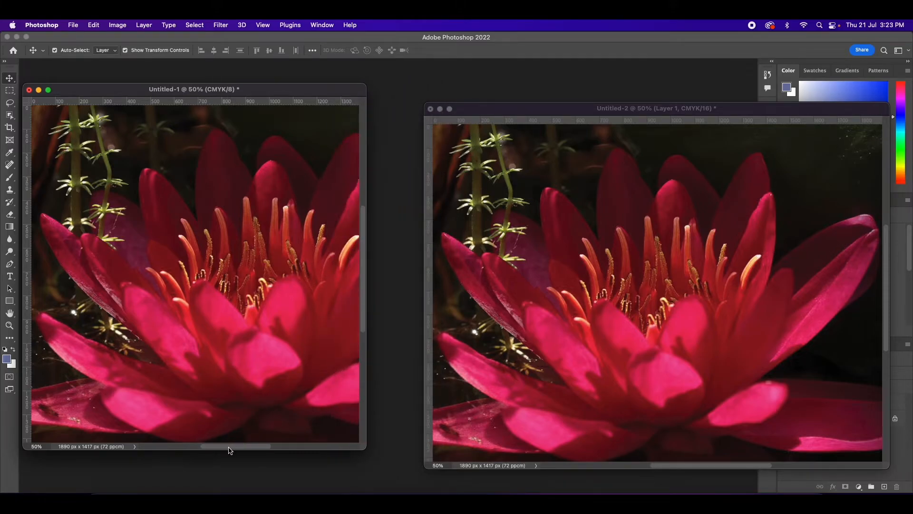
{"action": "scroll", "coordinate": [228, 449], "scroll_direction": "right", "scroll_amount": 5}
{"action": "scroll", "coordinate": [251, 454], "scroll_direction": "right", "scroll_amount": 1}
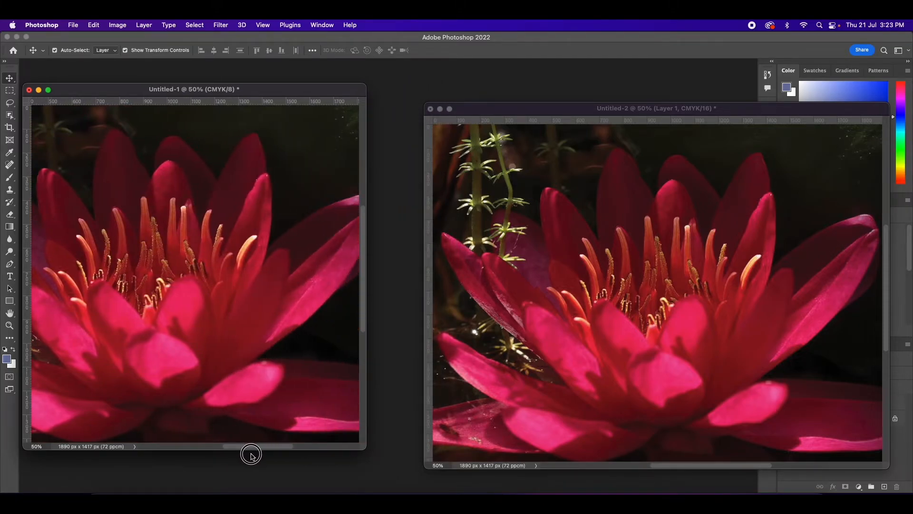
Move and narrow the 16-bit CMYK window beside the 8-bit one, and line up both views to compare their colors.
{"action": "left_click", "coordinate": [550, 112]}
{"action": "left_click_drag", "start_coordinate": [550, 112], "coordinate": [500, 87]}
{"action": "left_click_drag", "start_coordinate": [841, 338], "coordinate": [753, 328]}
{"action": "mouse_move", "coordinate": [579, 443]}
{"action": "left_mouse_down"}
{"action": "mouse_move", "coordinate": [571, 438]}
{"action": "mouse_move", "coordinate": [597, 440]}
{"action": "mouse_move", "coordinate": [587, 441]}
{"action": "left_mouse_up"}
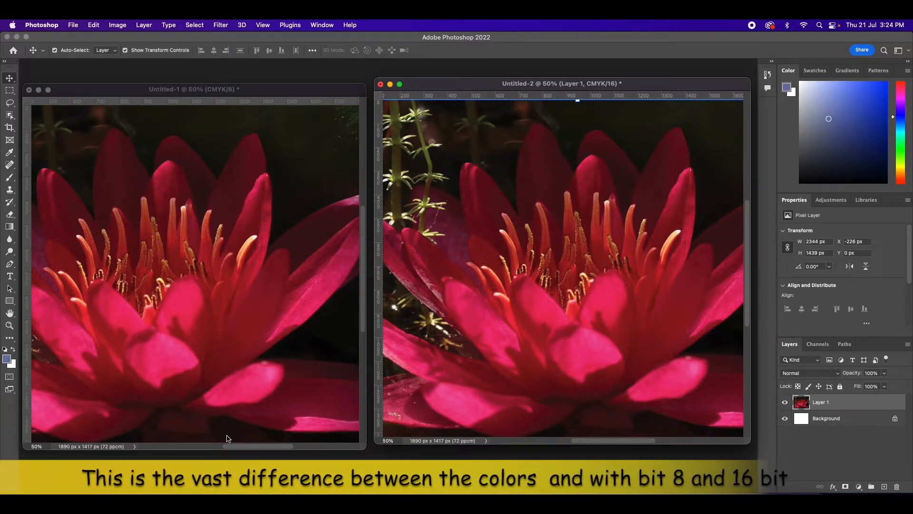
{"action": "left_click_drag", "start_coordinate": [245, 446], "coordinate": [224, 446]}
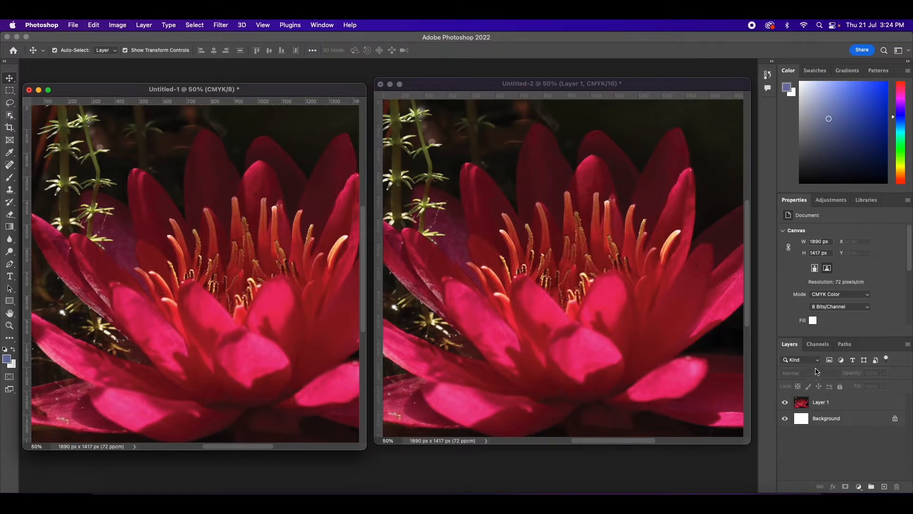
{"action": "left_click", "coordinate": [837, 305]}
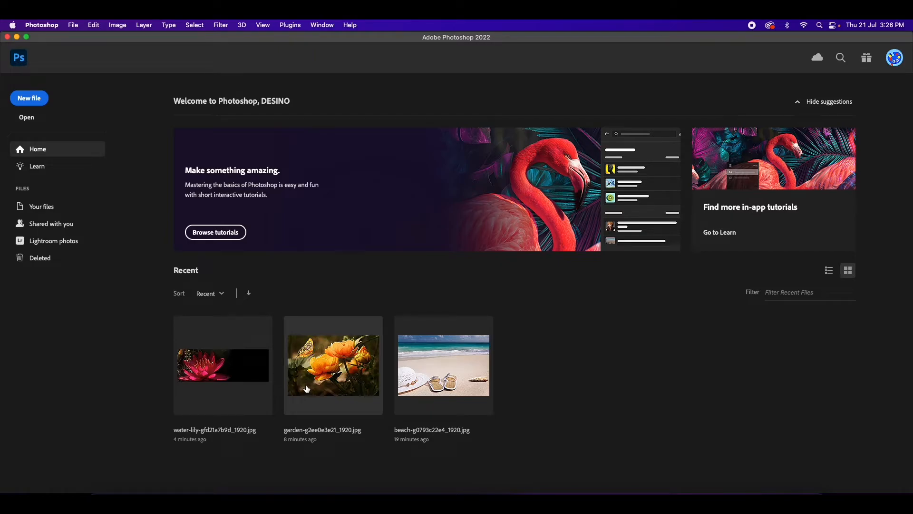
Open drink-g6130bfe07_1920.jpg from the IMAGES folder.
{"action": "left_click", "coordinate": [25, 121]}
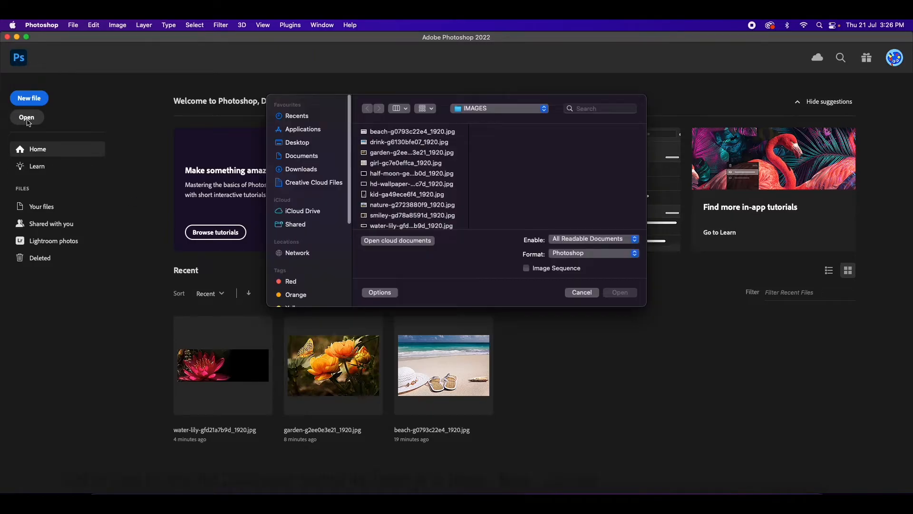
{"action": "left_click", "coordinate": [364, 141]}
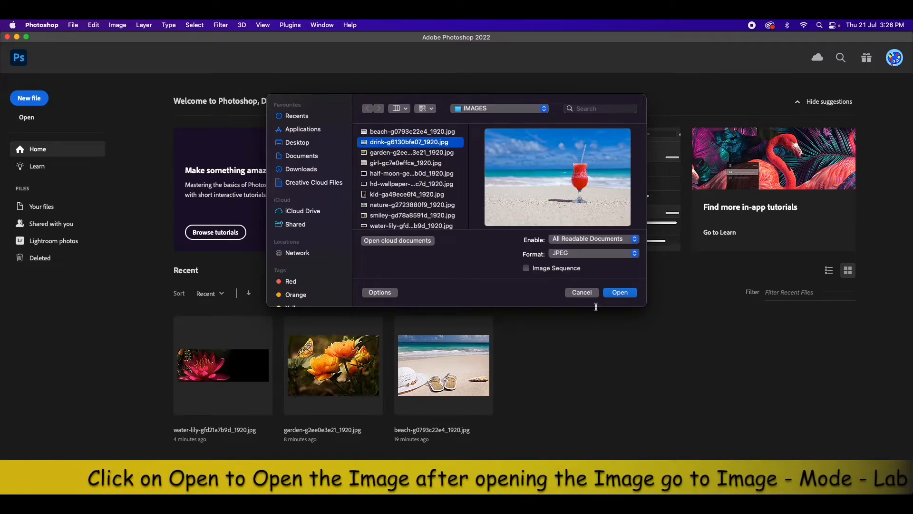
{"action": "left_click", "coordinate": [616, 292]}
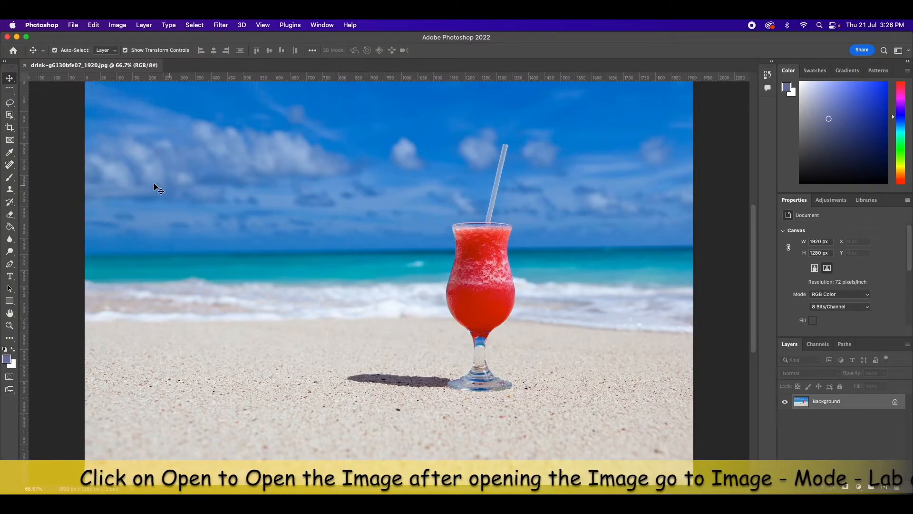
Convert the beach drink photo to Lab Color mode.
{"action": "left_click", "coordinate": [96, 26]}
{"action": "mouse_move", "coordinate": [118, 25]}
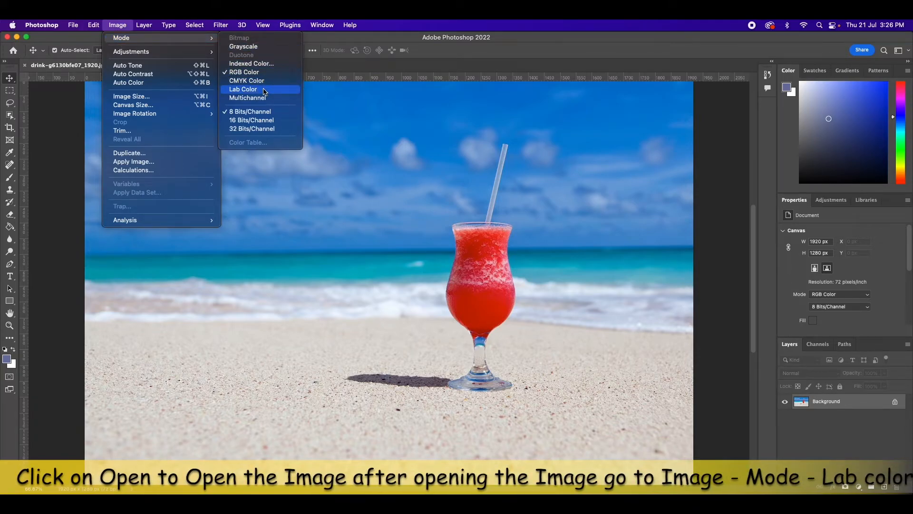
{"action": "left_click", "coordinate": [264, 90]}
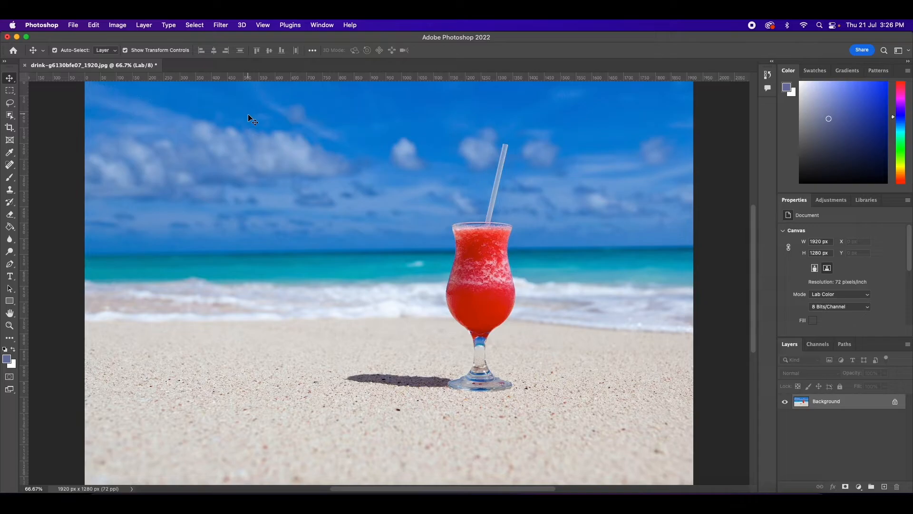
Examine the Lightness, a and b channels one by one, restore the Lab composite and return to the layer list.
{"action": "left_click", "coordinate": [818, 345]}
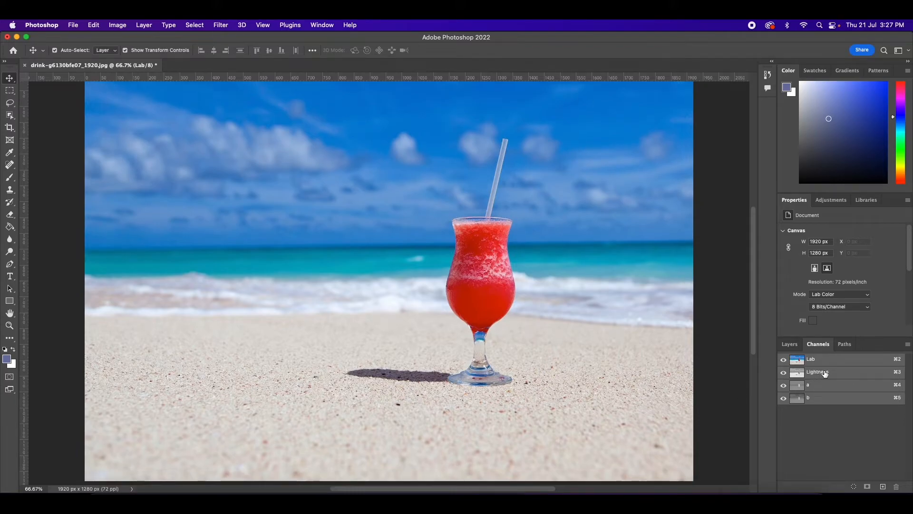
{"action": "left_click", "coordinate": [819, 373]}
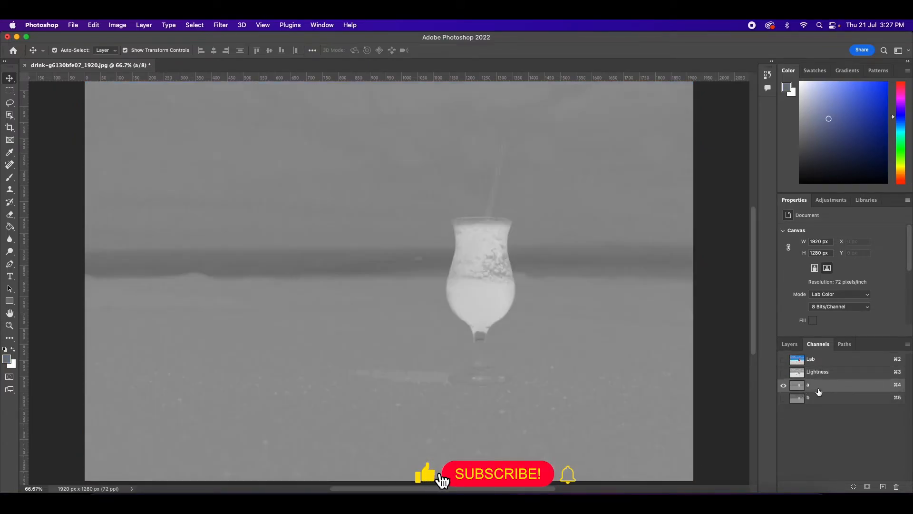
{"action": "left_click", "coordinate": [817, 390]}
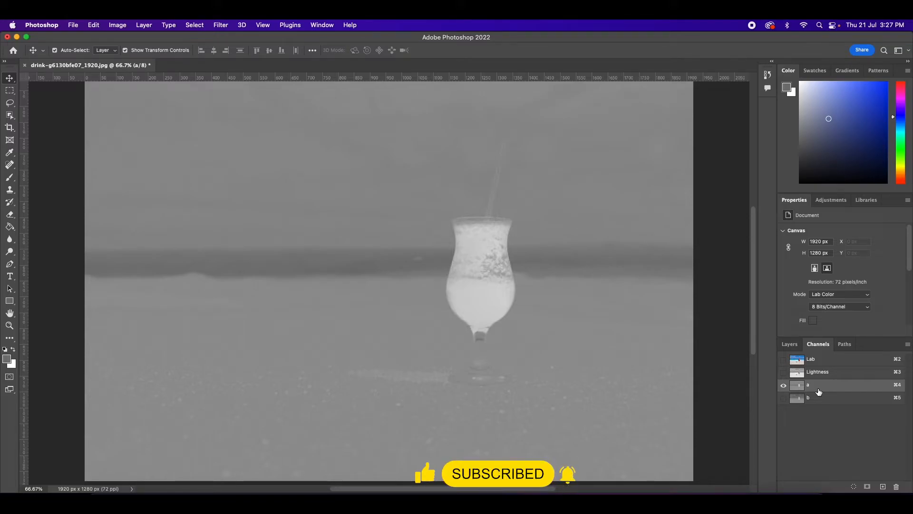
{"action": "left_click", "coordinate": [817, 398]}
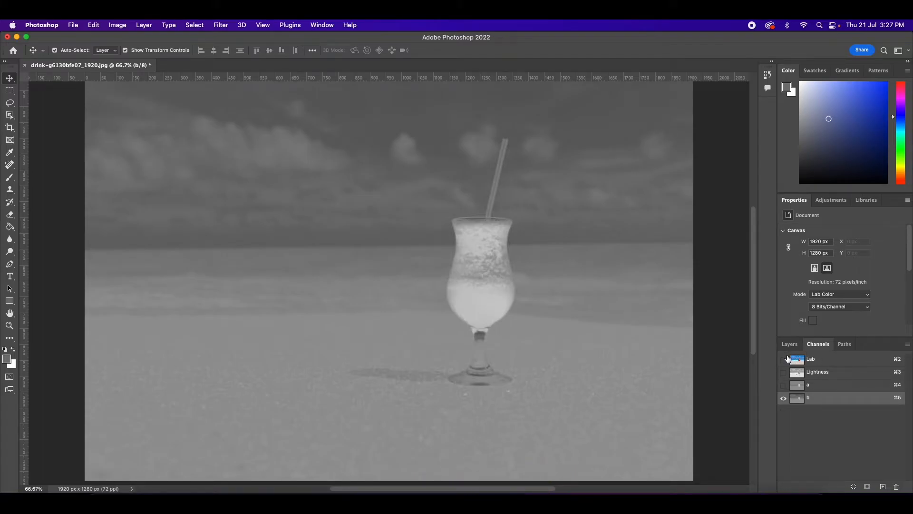
{"action": "left_click", "coordinate": [822, 361]}
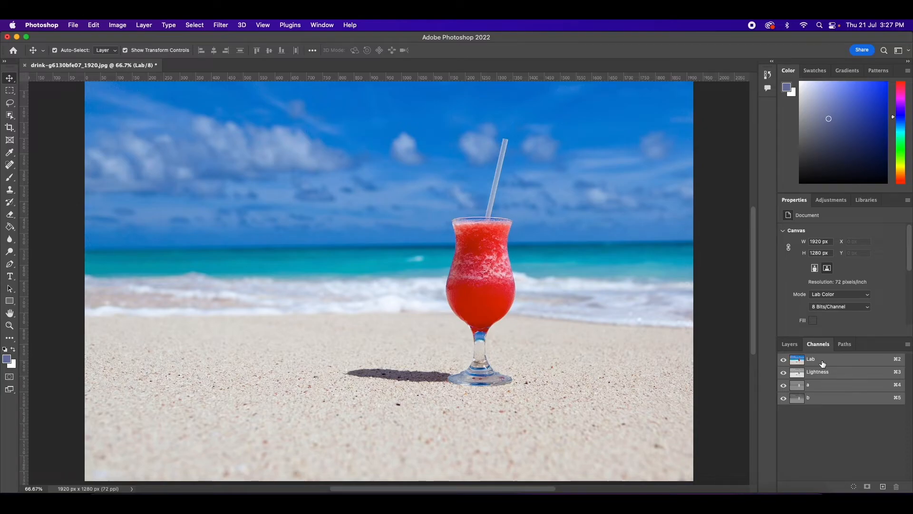
{"action": "left_click", "coordinate": [788, 345]}
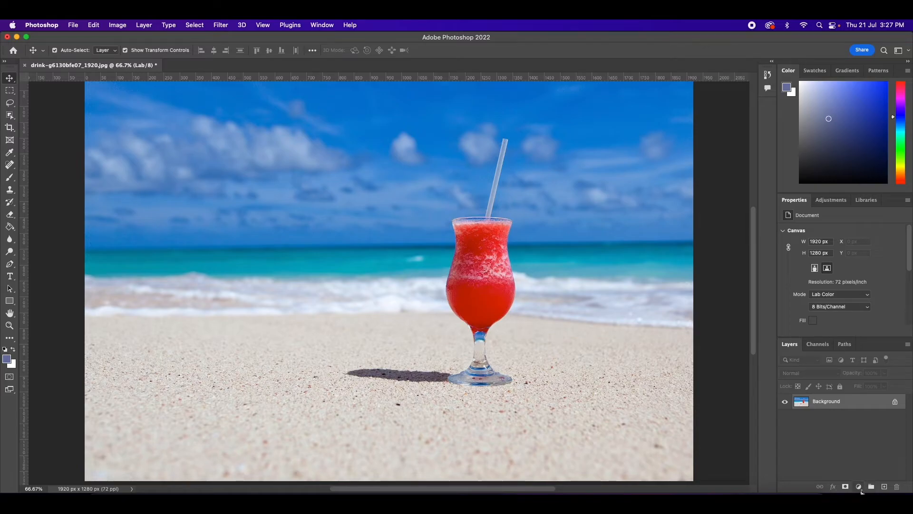
Add a Levels adjustment layer above the Background, check its mask among the Lab channels and return to the layer list.
{"action": "left_click", "coordinate": [859, 487]}
{"action": "left_click", "coordinate": [857, 316]}
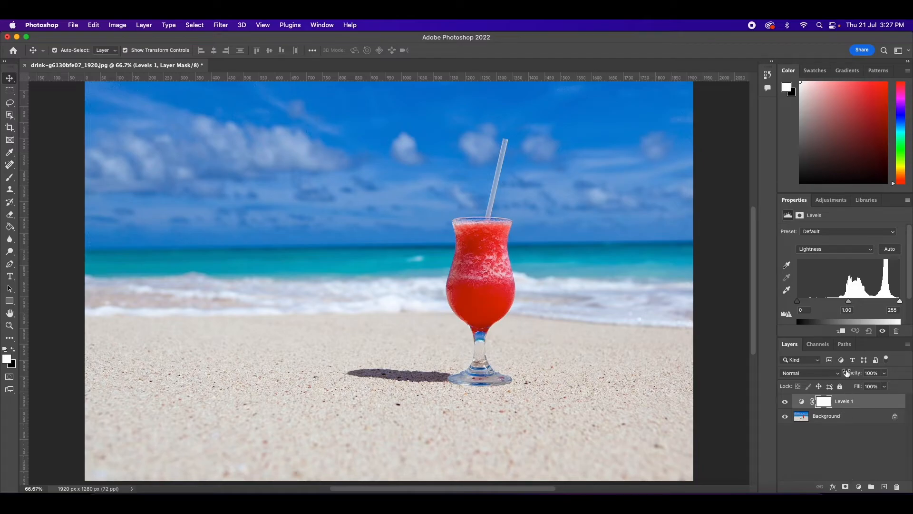
{"action": "left_click", "coordinate": [816, 344]}
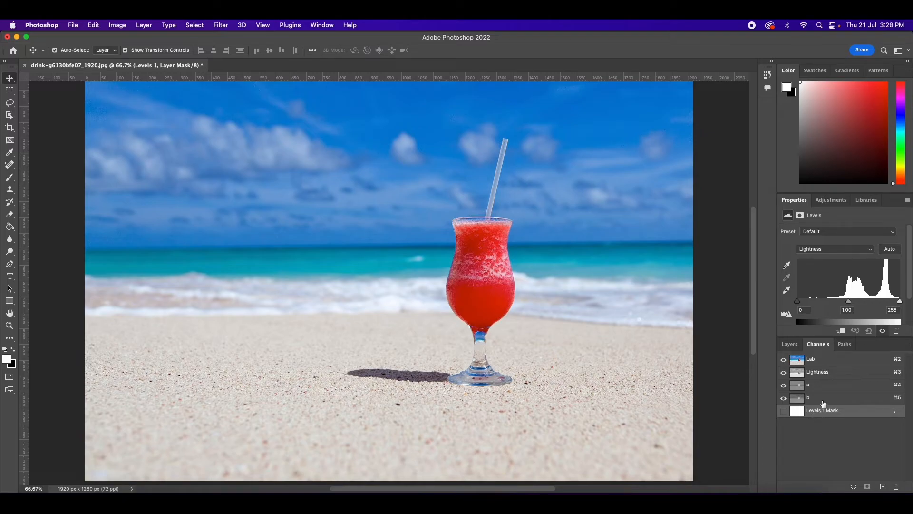
{"action": "left_click", "coordinate": [794, 346]}
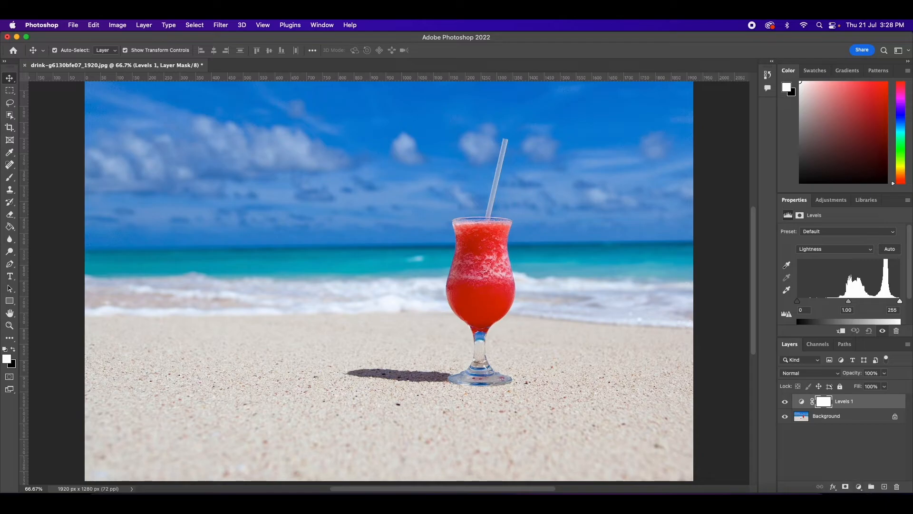
Add a Curves adjustment layer above the Levels layer and show its properties.
{"action": "left_click", "coordinate": [869, 485]}
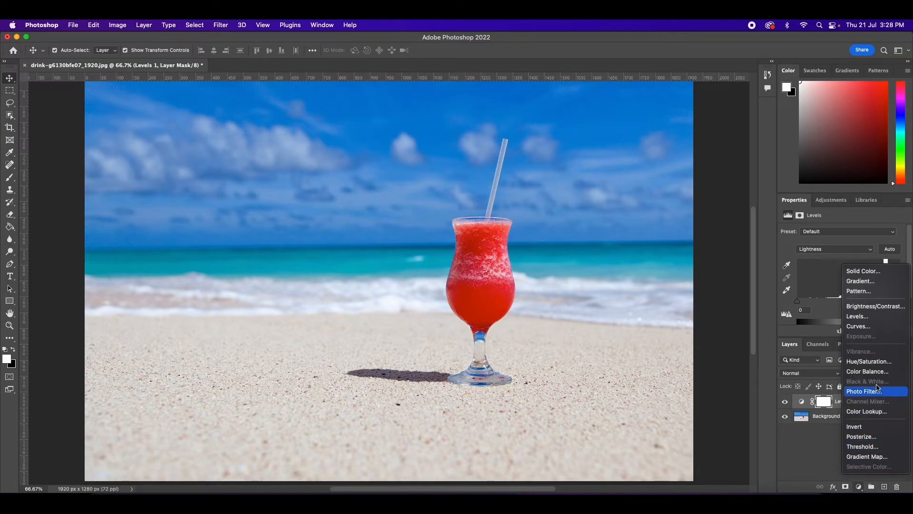
{"action": "left_click", "coordinate": [860, 327]}
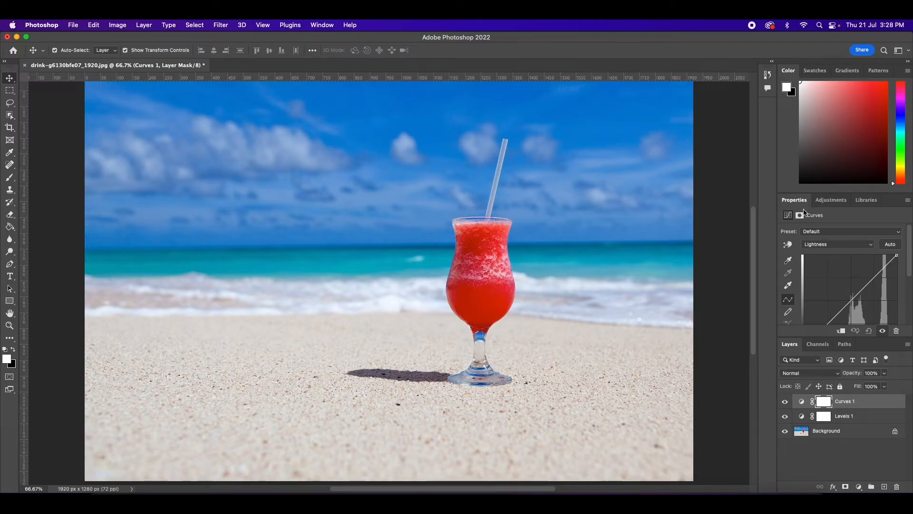
{"action": "left_click", "coordinate": [824, 205]}
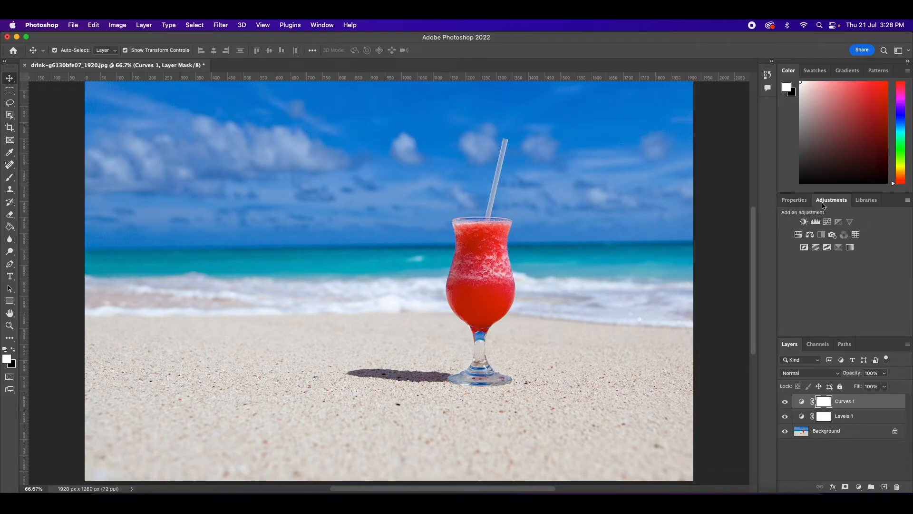
{"action": "left_click", "coordinate": [794, 200]}
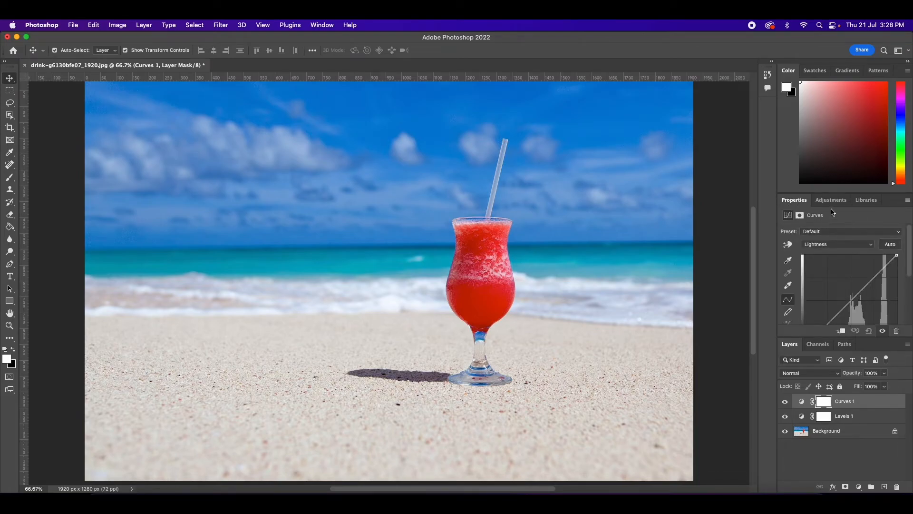
Float the Curves properties over the photo and enlarge them in height and width to show the whole graph.
{"action": "left_click_drag", "start_coordinate": [792, 202], "coordinate": [583, 102]}
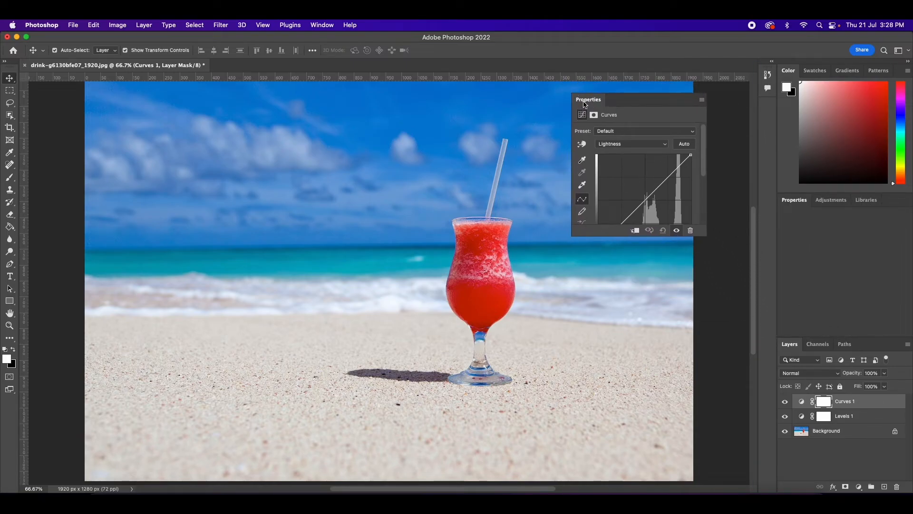
{"action": "left_click_drag", "start_coordinate": [651, 267], "coordinate": [652, 302]}
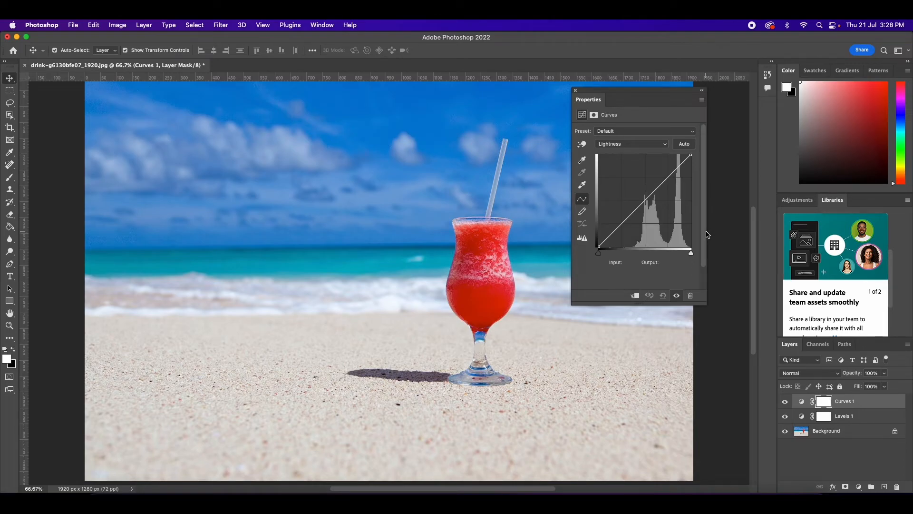
{"action": "left_click_drag", "start_coordinate": [707, 232], "coordinate": [721, 232]}
{"action": "left_click_drag", "start_coordinate": [708, 280], "coordinate": [731, 282]}
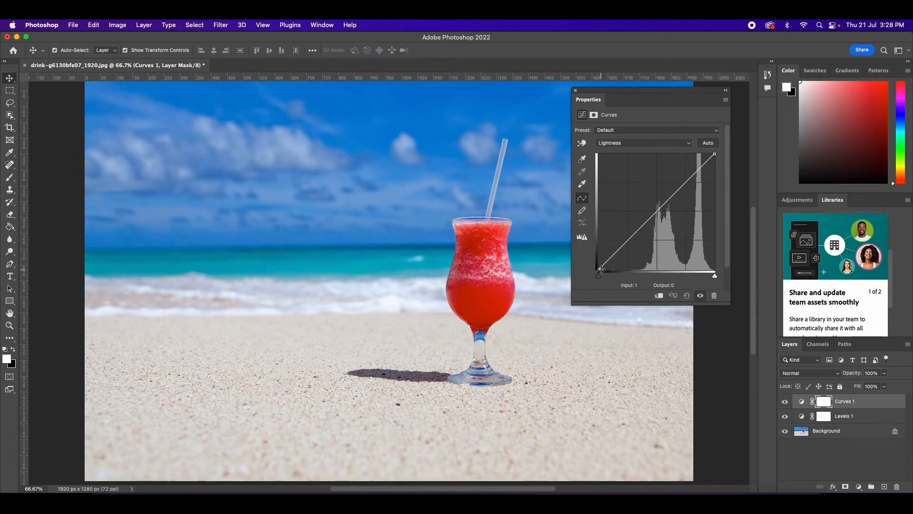
Invert the a channel's curve by raising its black end to output 127 and lowering its white end to output -128.
{"action": "left_click", "coordinate": [613, 143]}
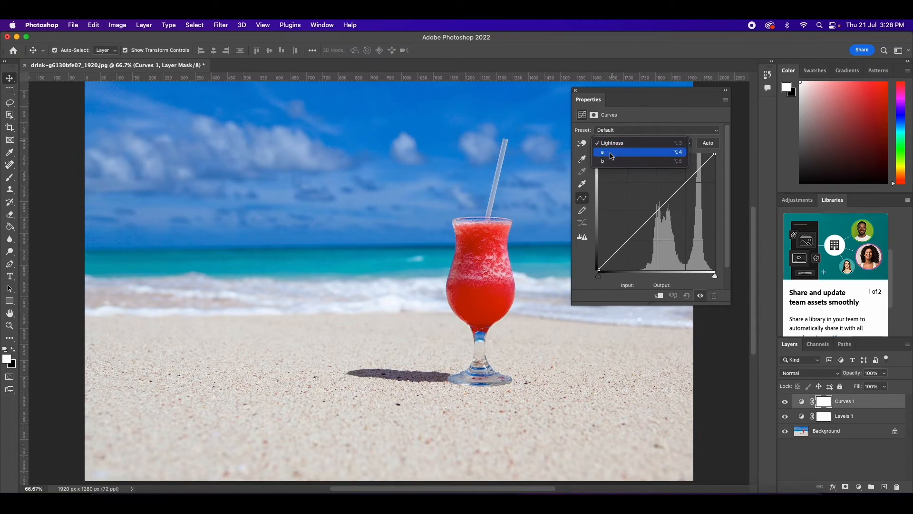
{"action": "left_click", "coordinate": [612, 153]}
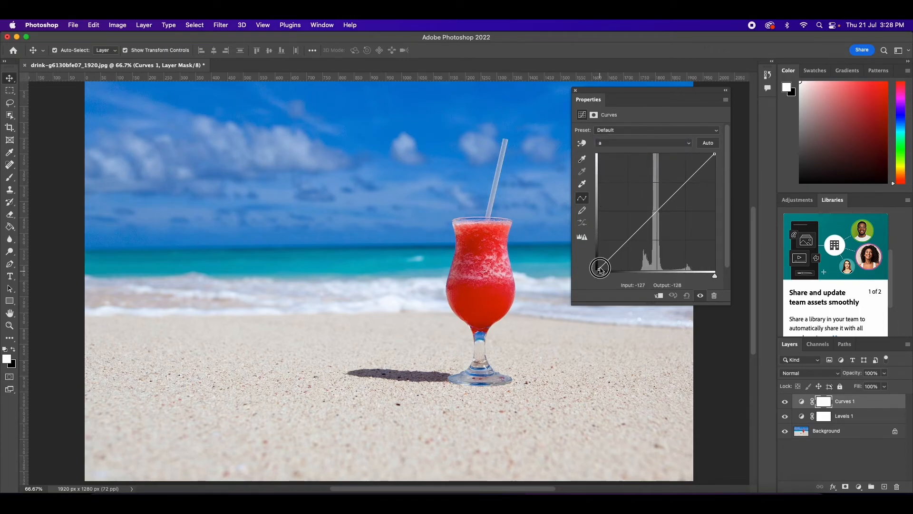
{"action": "left_click_drag", "start_coordinate": [599, 270], "coordinate": [597, 153]}
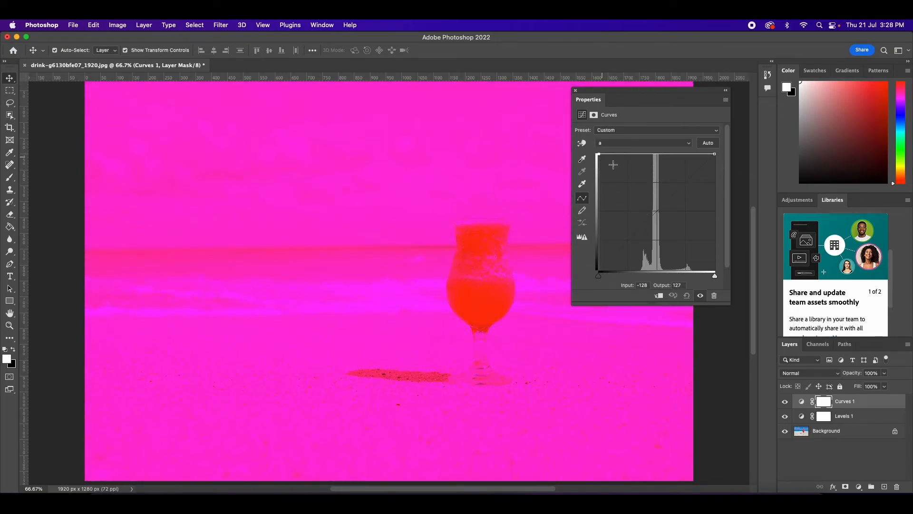
{"action": "left_click_drag", "start_coordinate": [715, 154], "coordinate": [716, 271]}
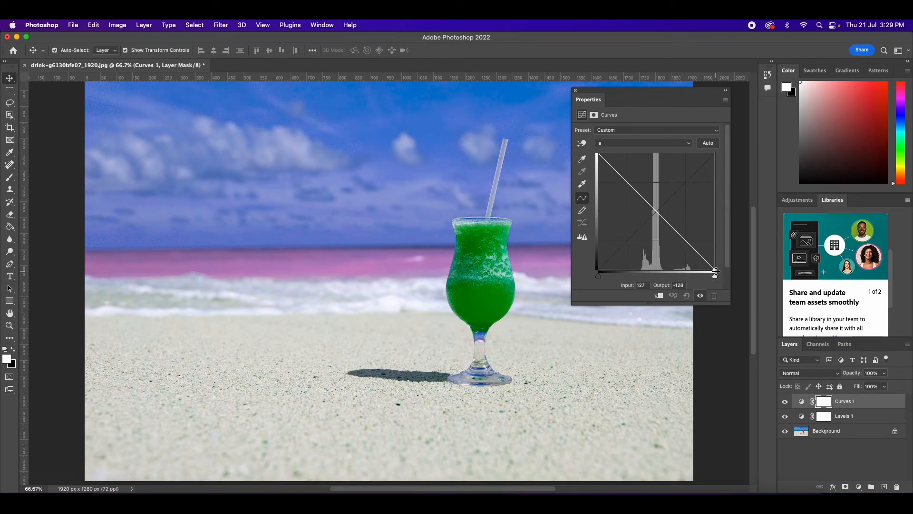
Reshape the b channel's curve with its white end at input 122, output -122 and its black end at input 5, output 127.
{"action": "left_click", "coordinate": [666, 143]}
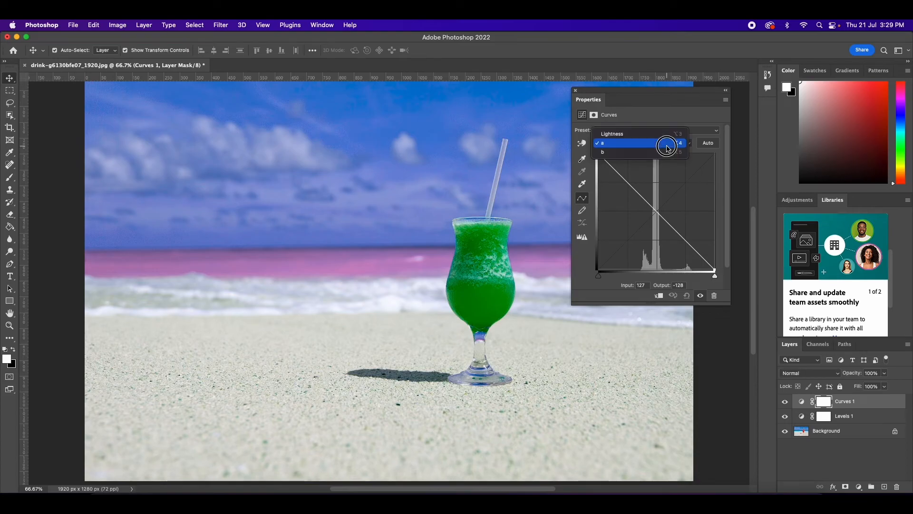
{"action": "left_click", "coordinate": [668, 152]}
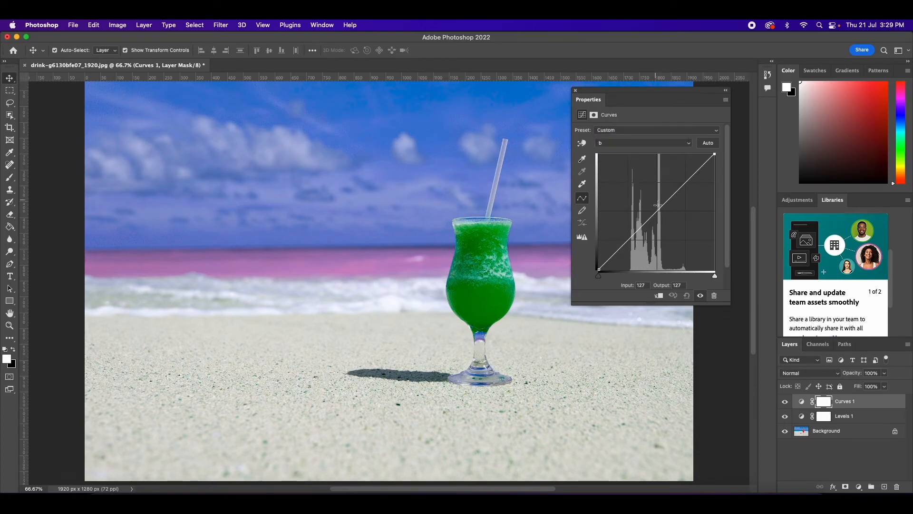
{"action": "mouse_move", "coordinate": [600, 273]}
{"action": "left_mouse_down"}
{"action": "mouse_move", "coordinate": [651, 267]}
{"action": "mouse_move", "coordinate": [598, 270]}
{"action": "left_mouse_up"}
{"action": "left_click", "coordinate": [715, 157]}
{"action": "left_click_drag", "start_coordinate": [715, 158], "coordinate": [713, 267]}
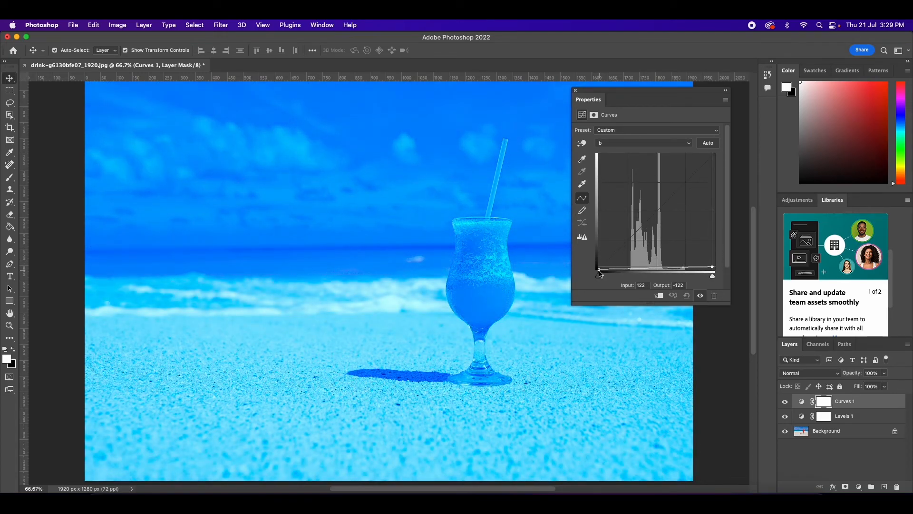
{"action": "left_click_drag", "start_coordinate": [600, 270], "coordinate": [659, 128]}
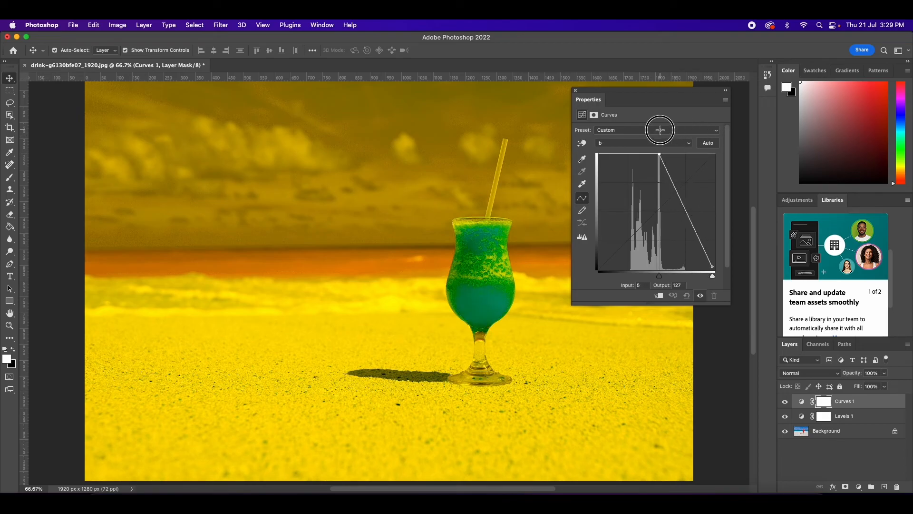
Invert the Lightness curve with its white end at output 0 and black end at output 100, and move the floating properties clear of the drink.
{"action": "left_click", "coordinate": [642, 144]}
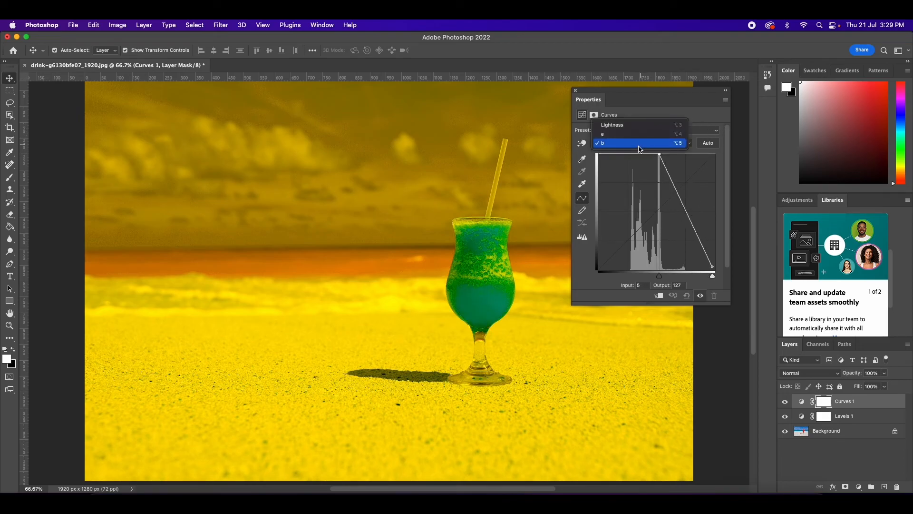
{"action": "left_click", "coordinate": [639, 147]}
{"action": "left_click", "coordinate": [631, 143]}
{"action": "left_click", "coordinate": [628, 126]}
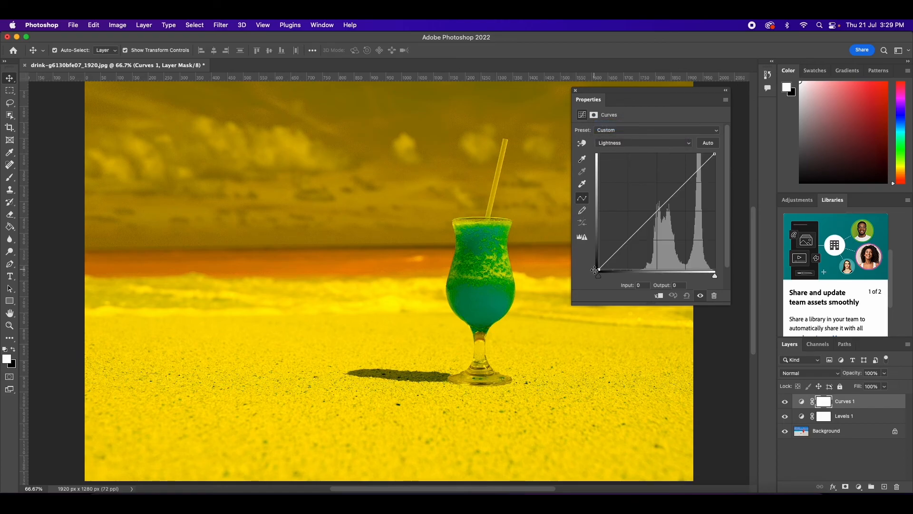
{"action": "left_click_drag", "start_coordinate": [598, 269], "coordinate": [589, 218]}
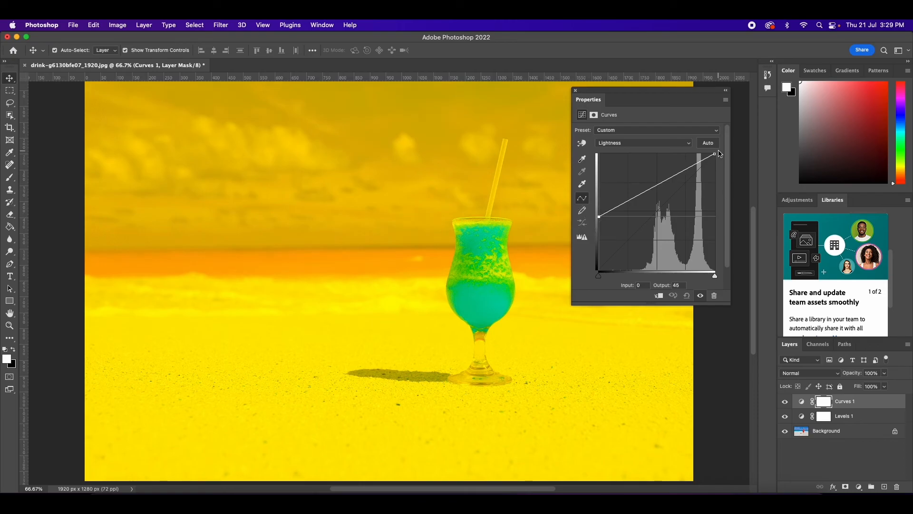
{"action": "left_click_drag", "start_coordinate": [715, 155], "coordinate": [715, 271]}
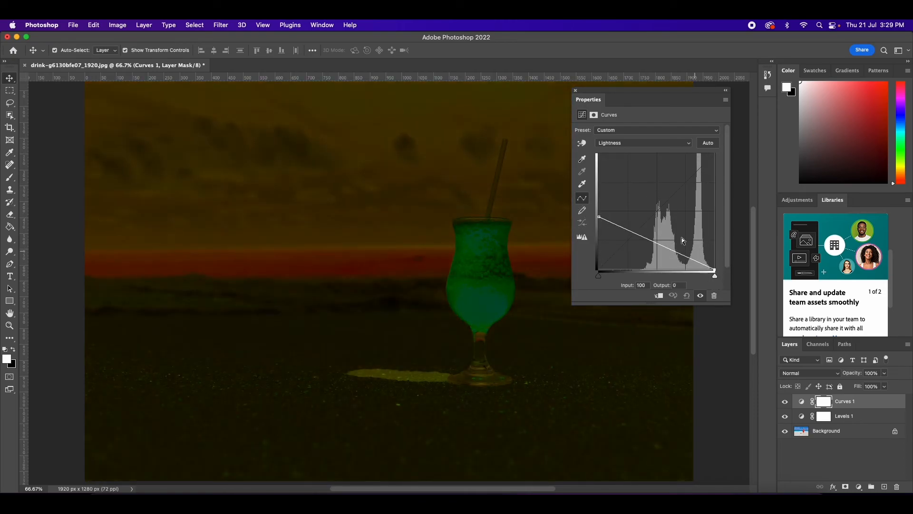
{"action": "left_click_drag", "start_coordinate": [601, 217], "coordinate": [597, 148]}
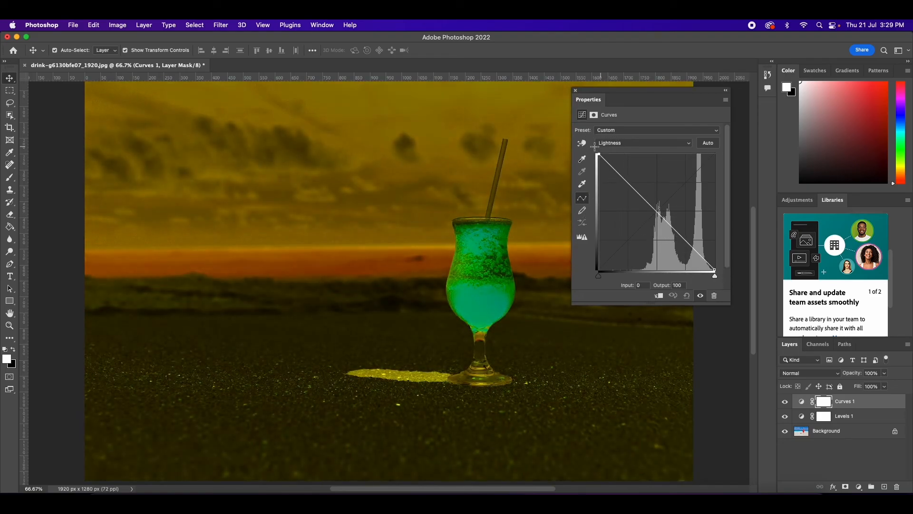
{"action": "left_click_drag", "start_coordinate": [640, 91], "coordinate": [675, 102]}
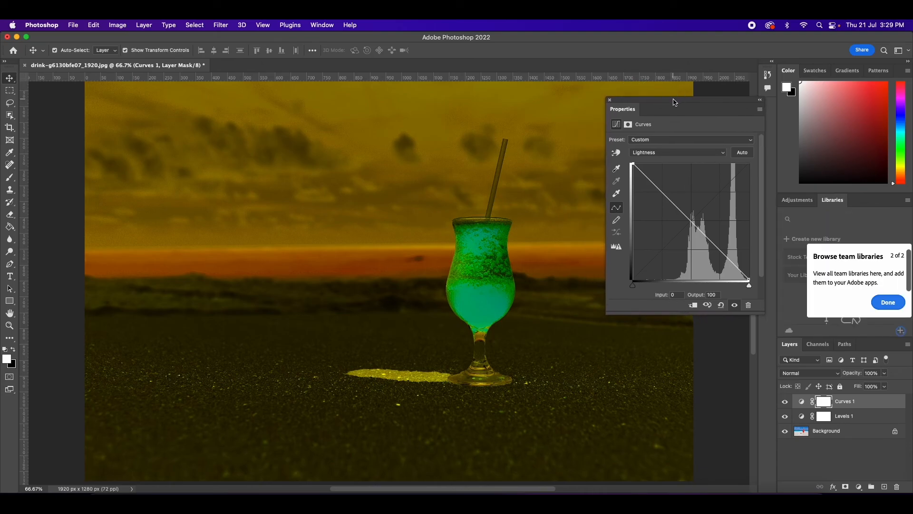